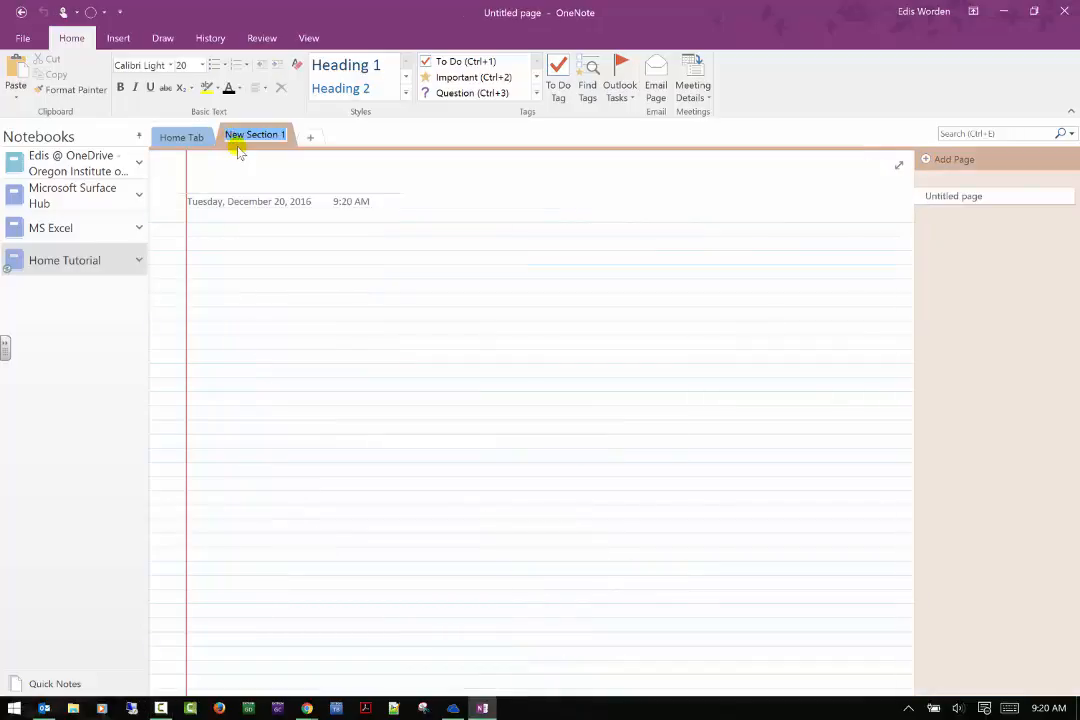
# - Name the new section "Insert Tab" and title its untitled page "Insert Tab"
pyautogui.write('Ins')
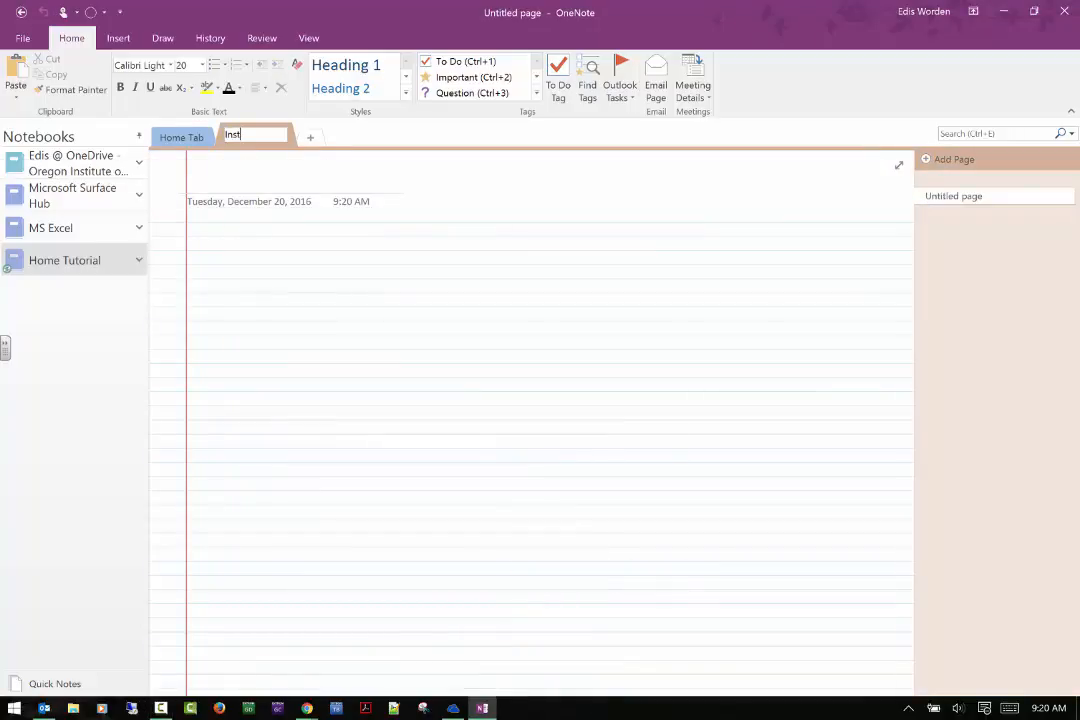
pyautogui.write('ert Tab')
pyautogui.click(203, 209)
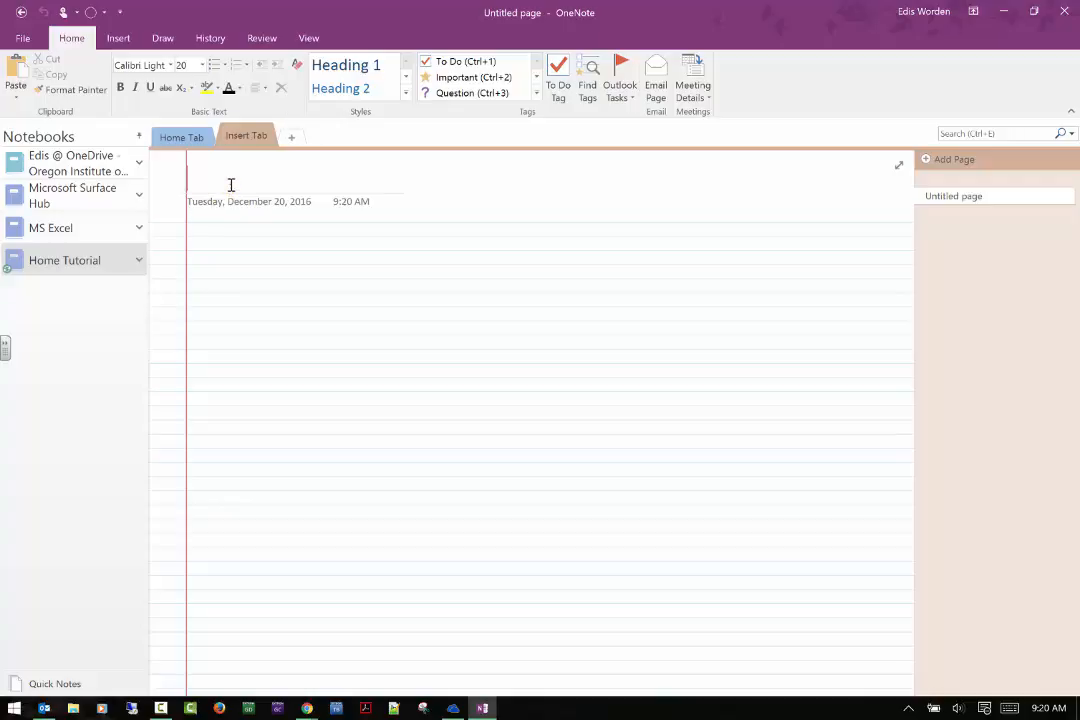
pyautogui.write('Insert')
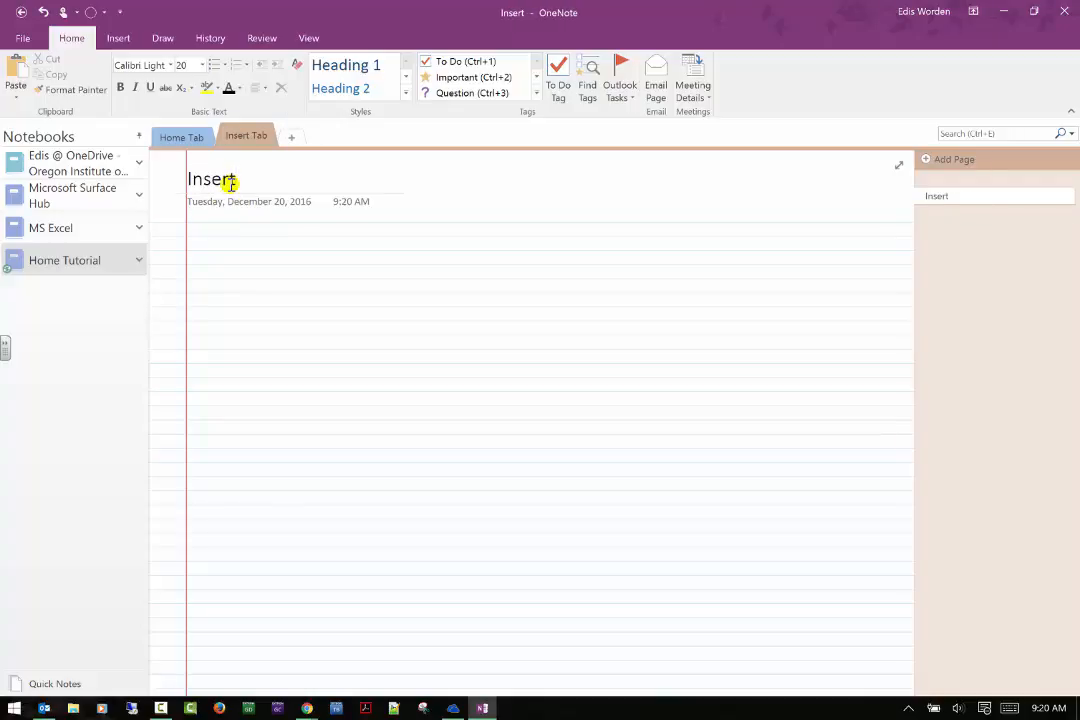
pyautogui.write(' Ra')
pyautogui.press('BackSpace')
pyautogui.press('BackSpace')
pyautogui.write('Tab')
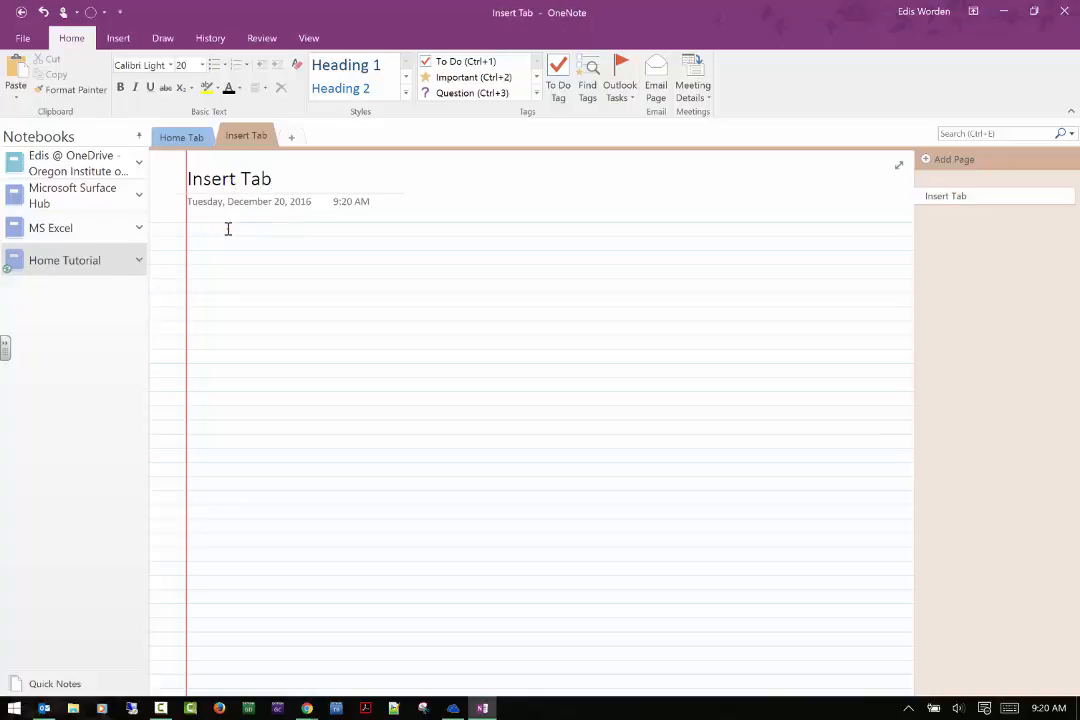
# - Insert a 3x3 table on the page just below the title and date
pyautogui.click(227, 229)
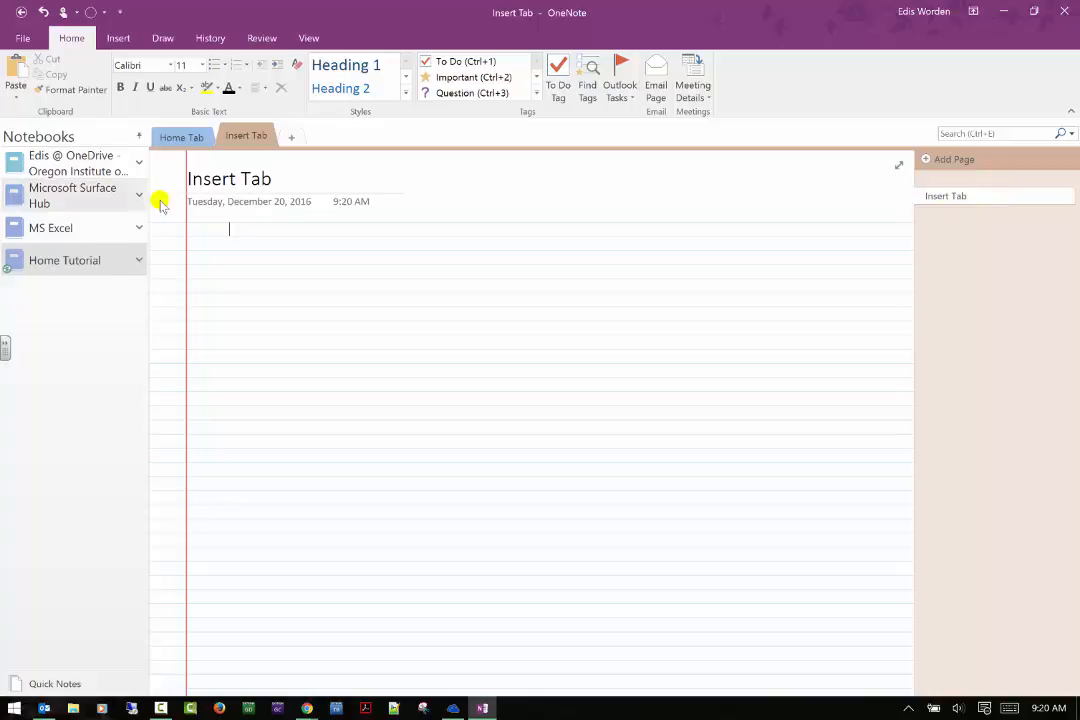
pyautogui.click(119, 38)
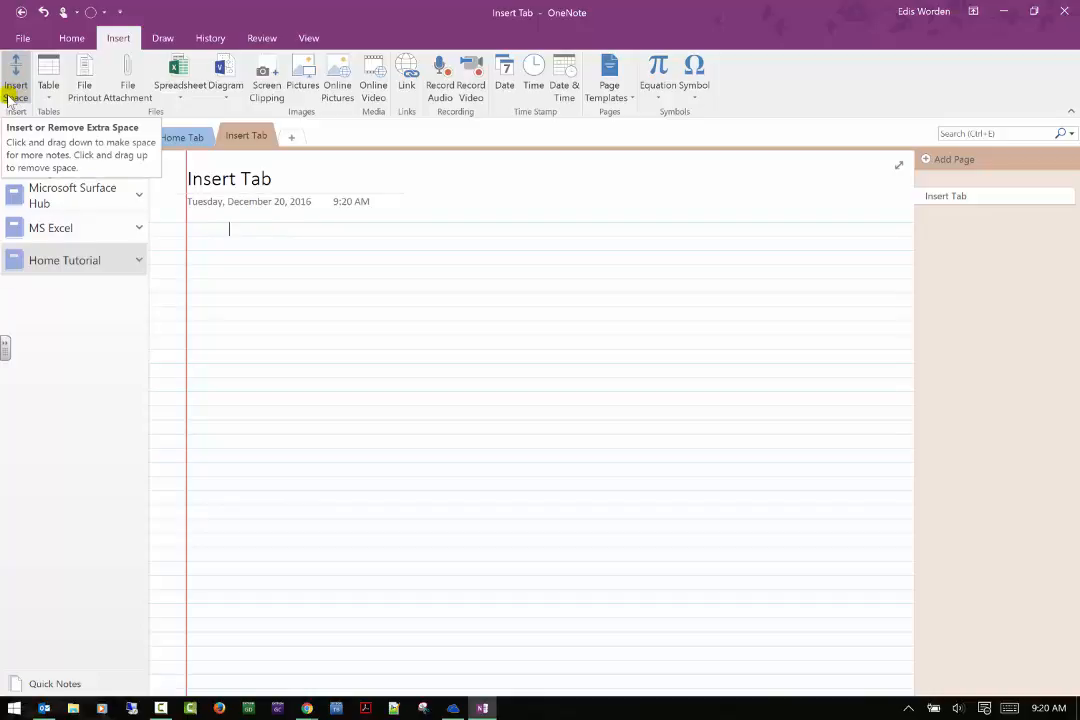
pyautogui.click(48, 92)
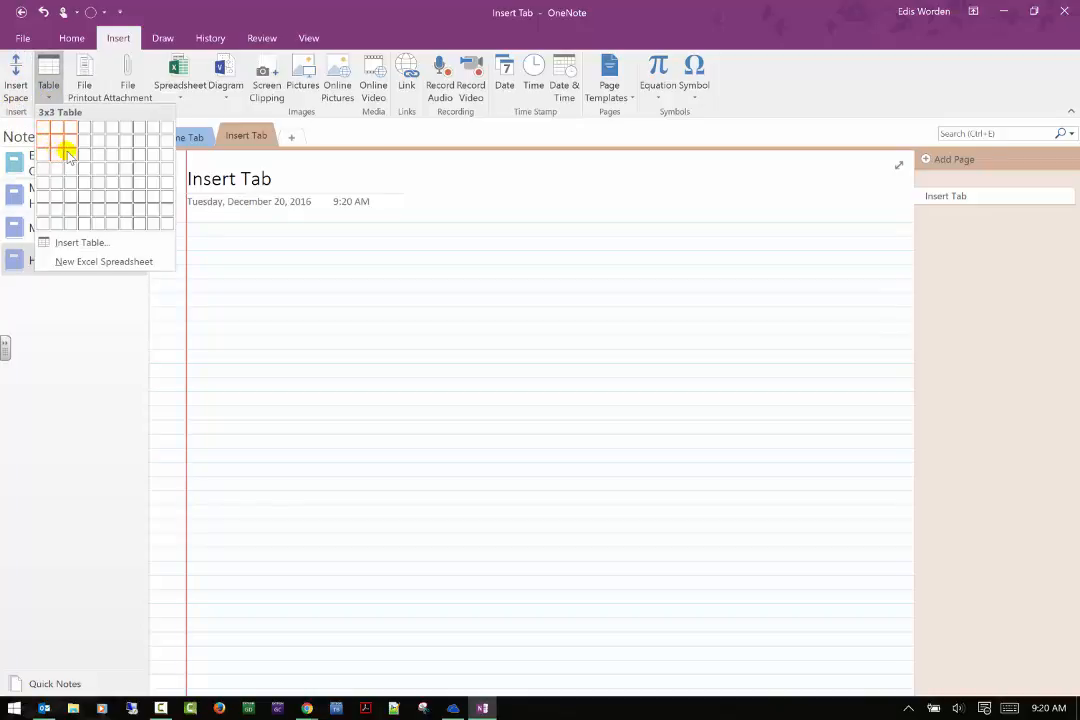
pyautogui.click(66, 149)
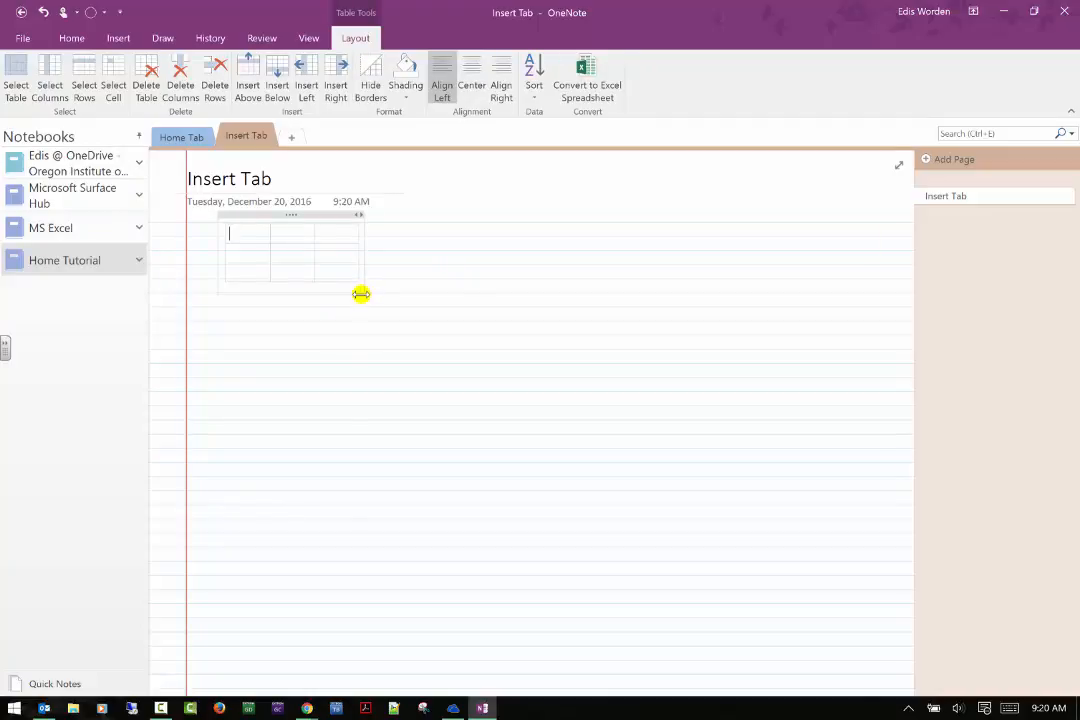
# - Widen the table's note container and all three table columns so the table spans most of the page width
pyautogui.moveTo(362, 294); pyautogui.dragTo(592, 296)
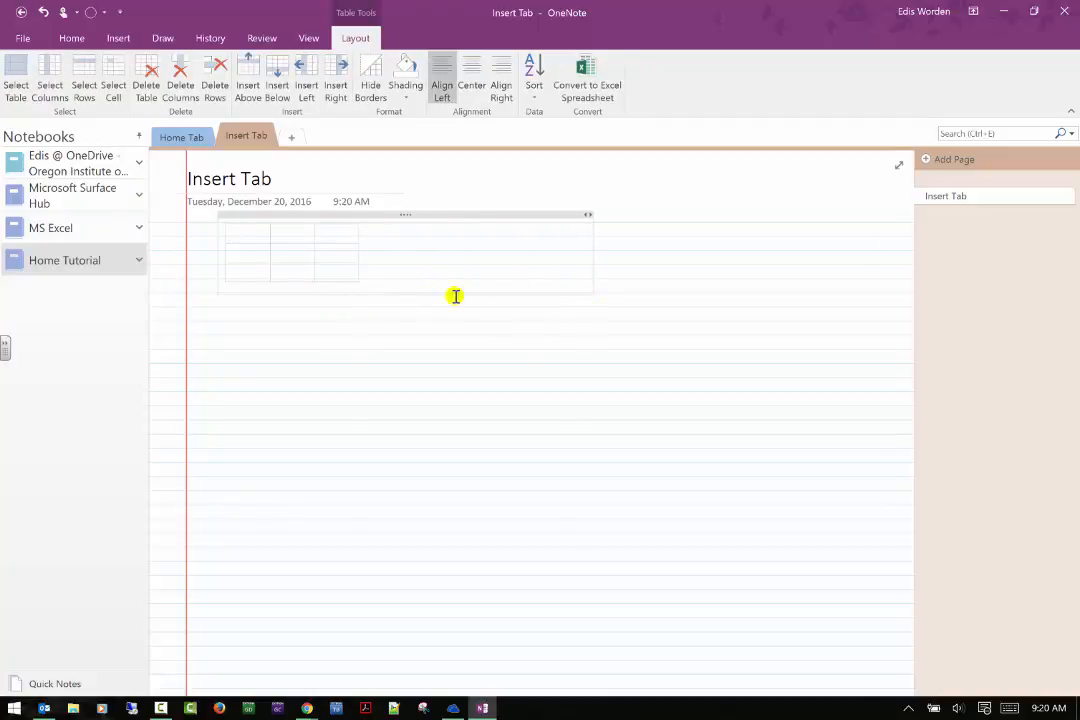
pyautogui.click(345, 279)
pyautogui.click(358, 278)
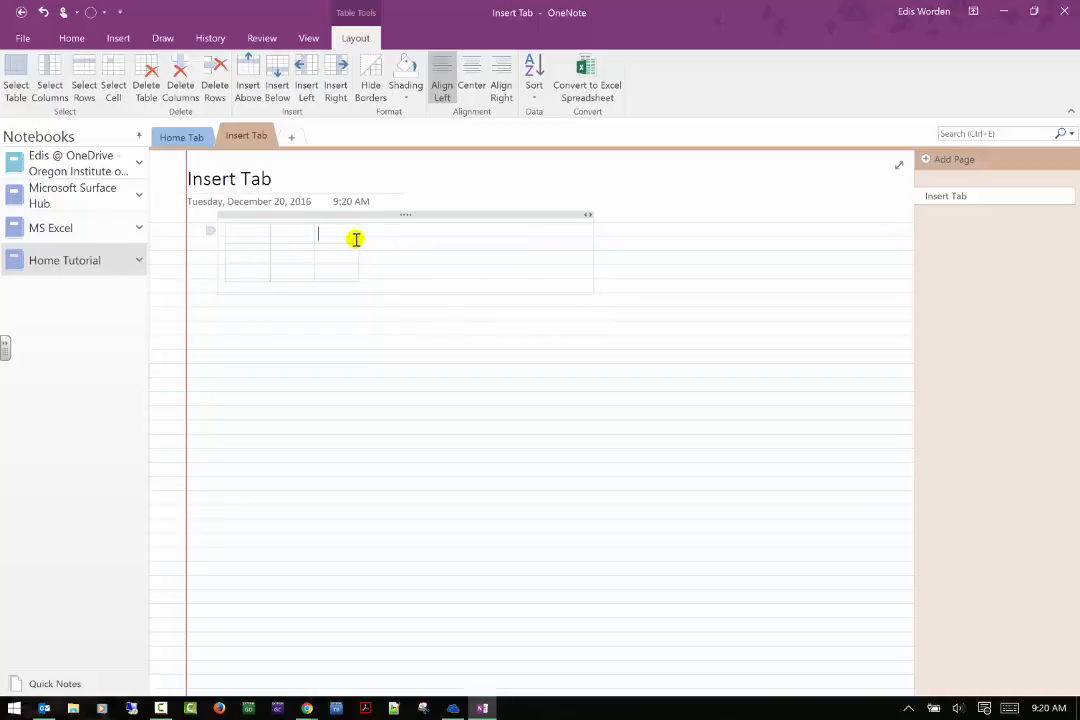
pyautogui.moveTo(358, 239); pyautogui.dragTo(583, 240)
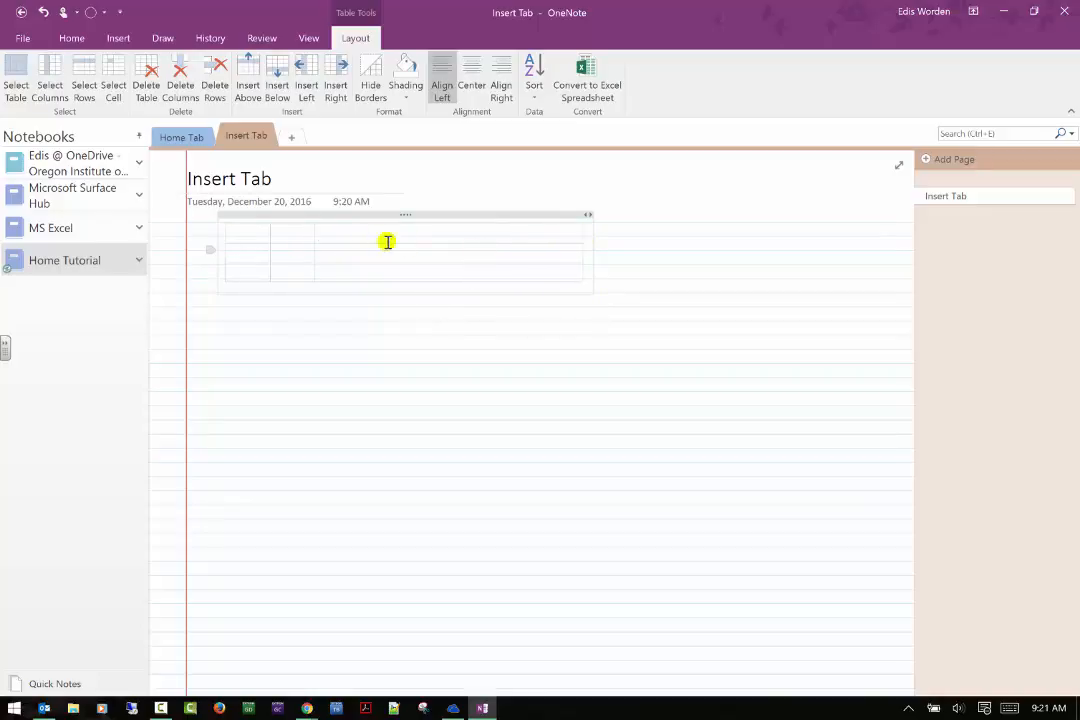
pyautogui.moveTo(315, 234); pyautogui.dragTo(448, 234)
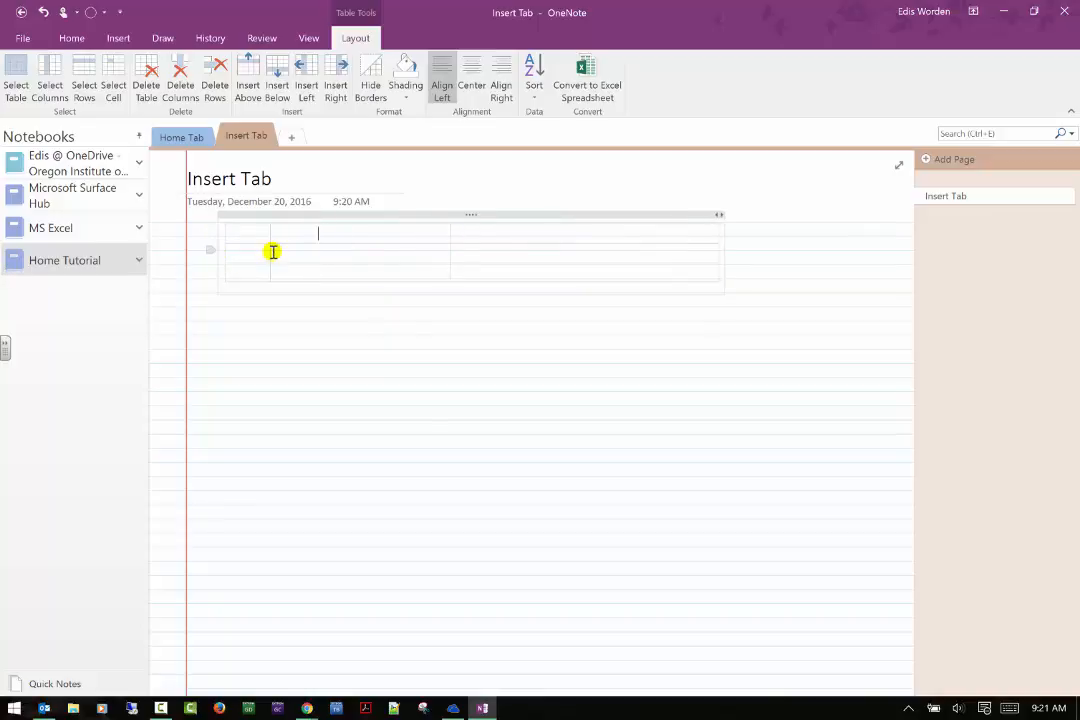
pyautogui.moveTo(270, 251); pyautogui.dragTo(434, 246)
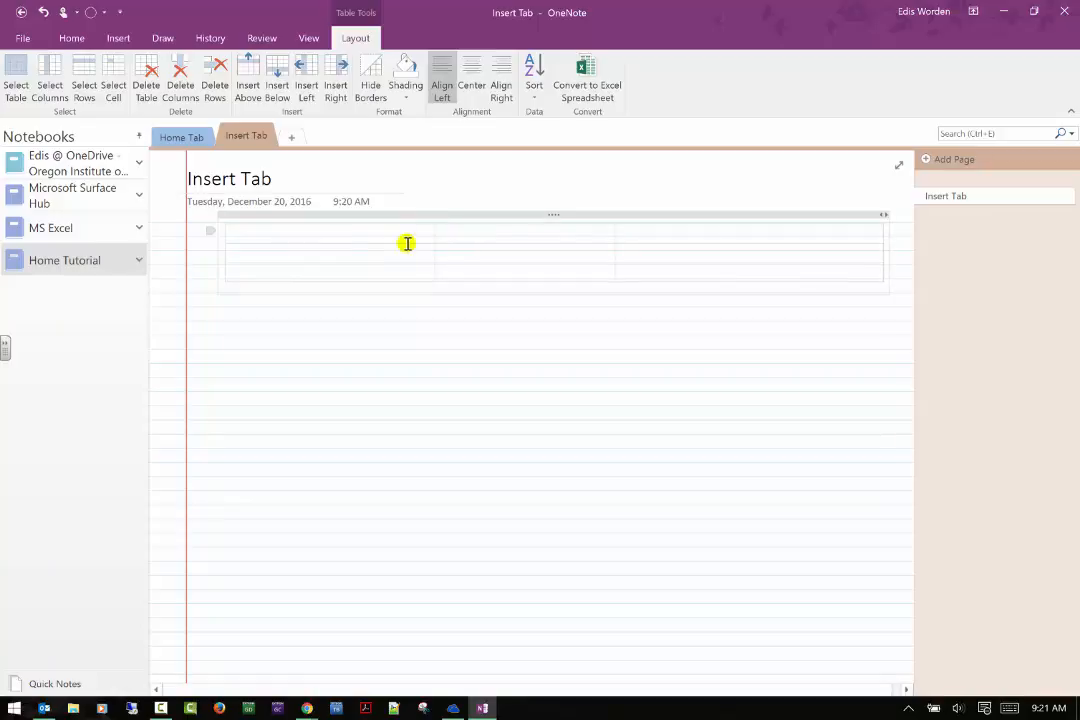
# - Fill the first table row with Table 1, Information, Timeline and the second with Table 2, Information, Timeline
pyautogui.click(336, 227)
pyautogui.write('Table 1')
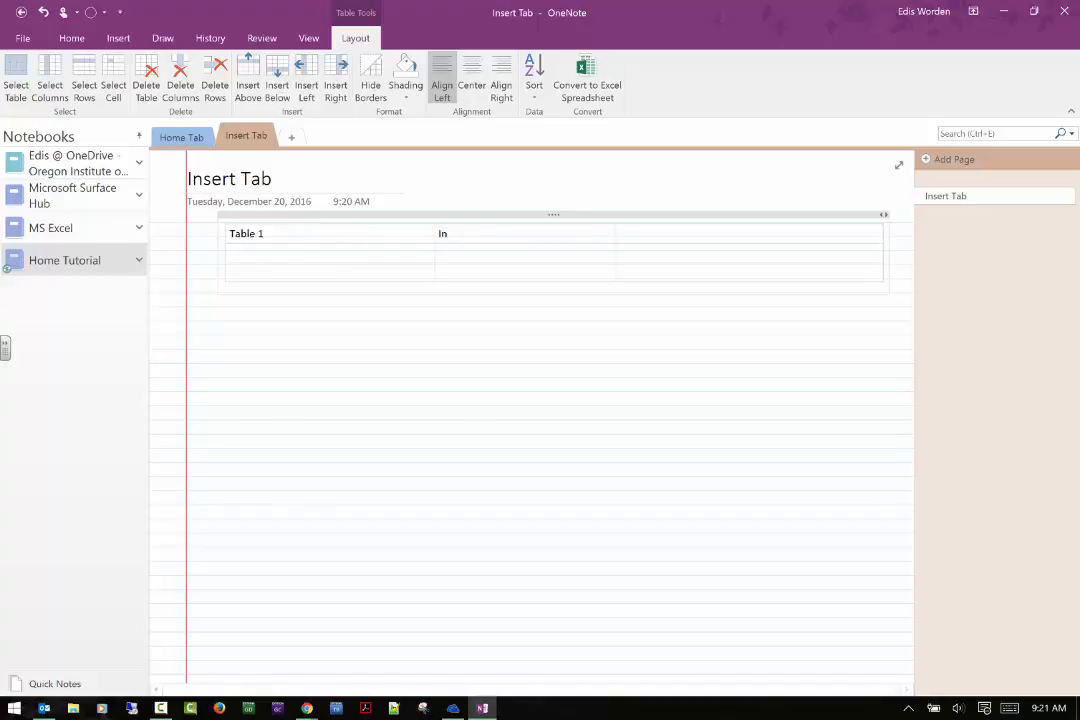
pyautogui.write('Information')
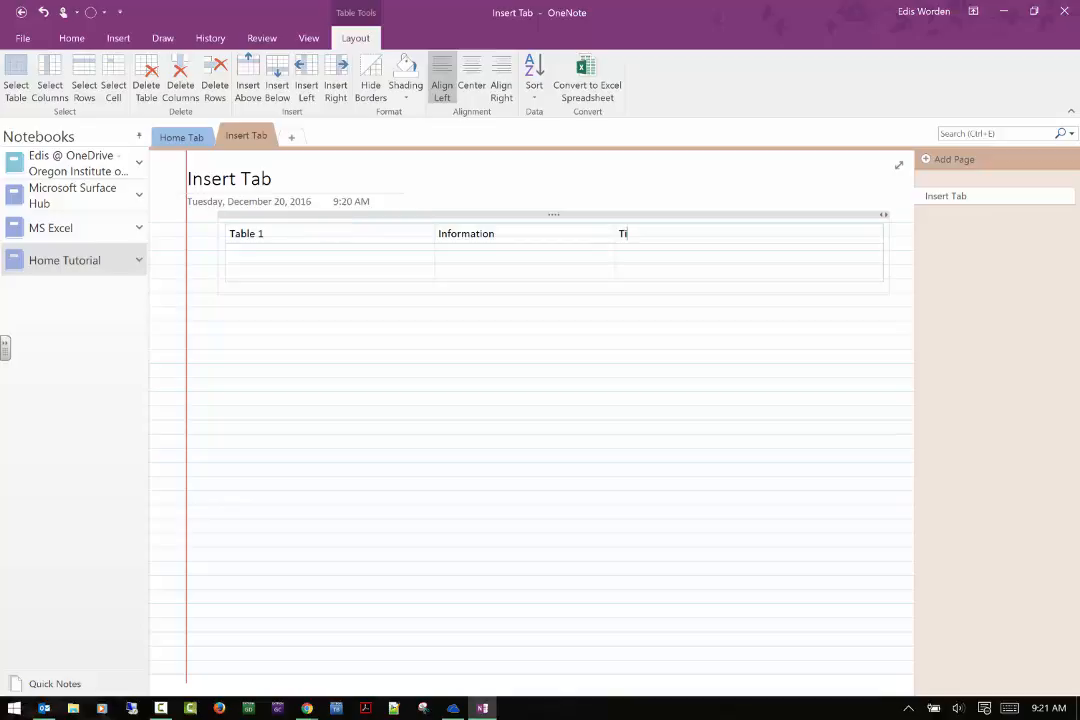
pyautogui.click(250, 252)
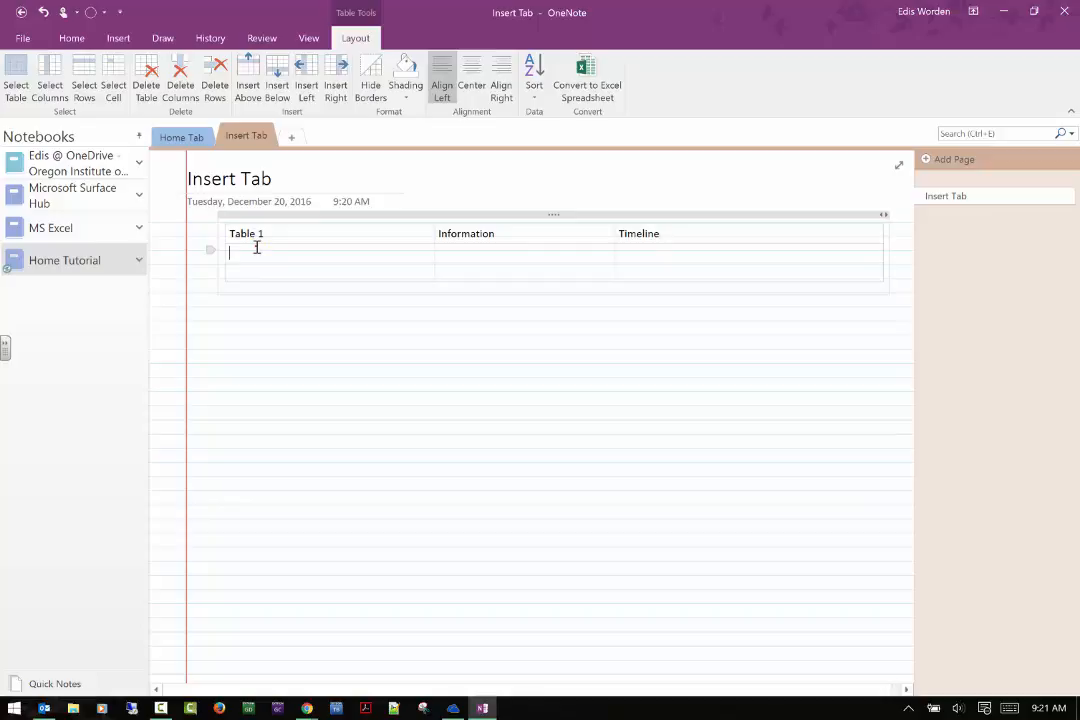
pyautogui.write('Table 2')
pyautogui.write('Information')
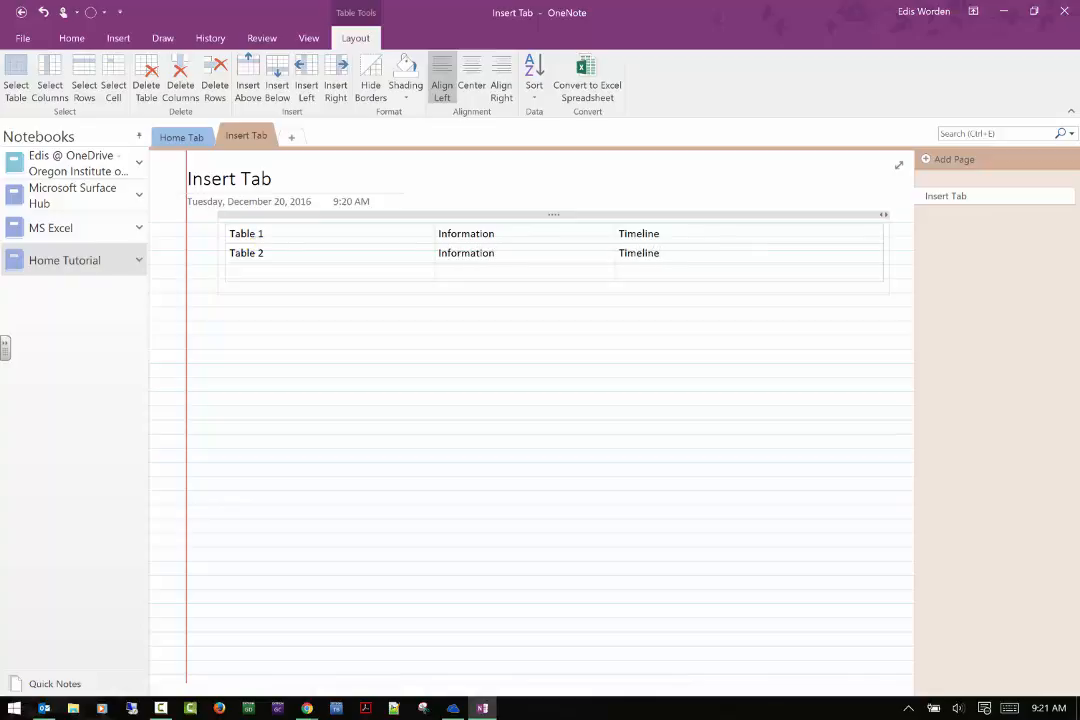
# - Start inserting a file printout in the blank area below the table and enlarge the document chooser dialog
pyautogui.click(233, 346)
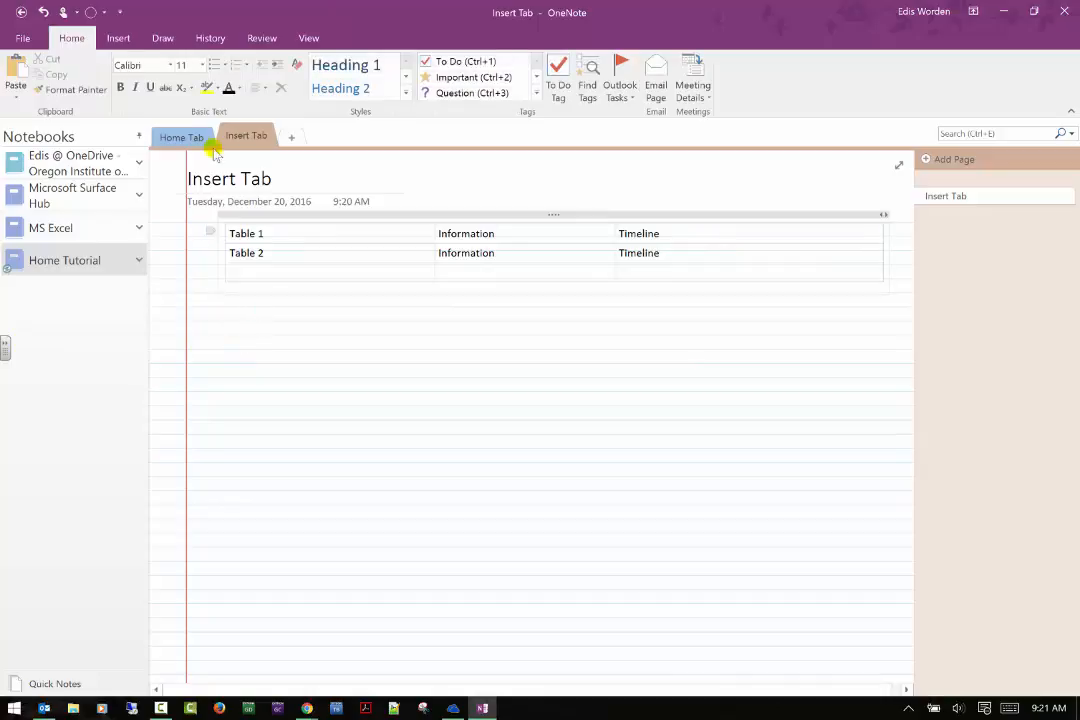
pyautogui.click(118, 40)
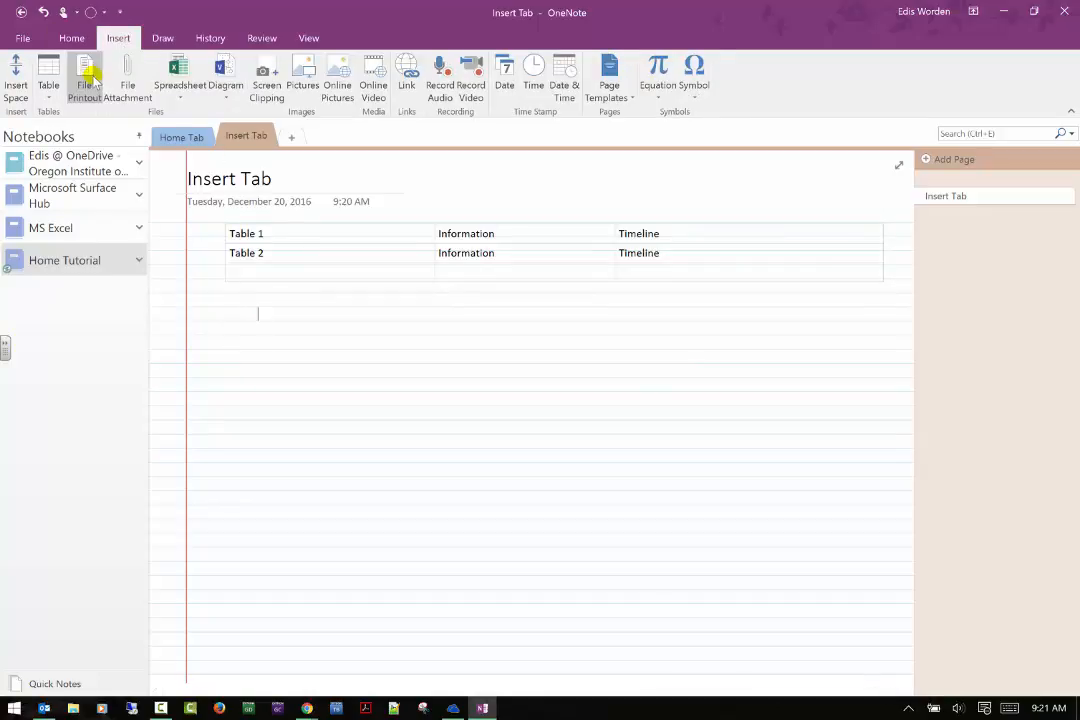
pyautogui.click(88, 78)
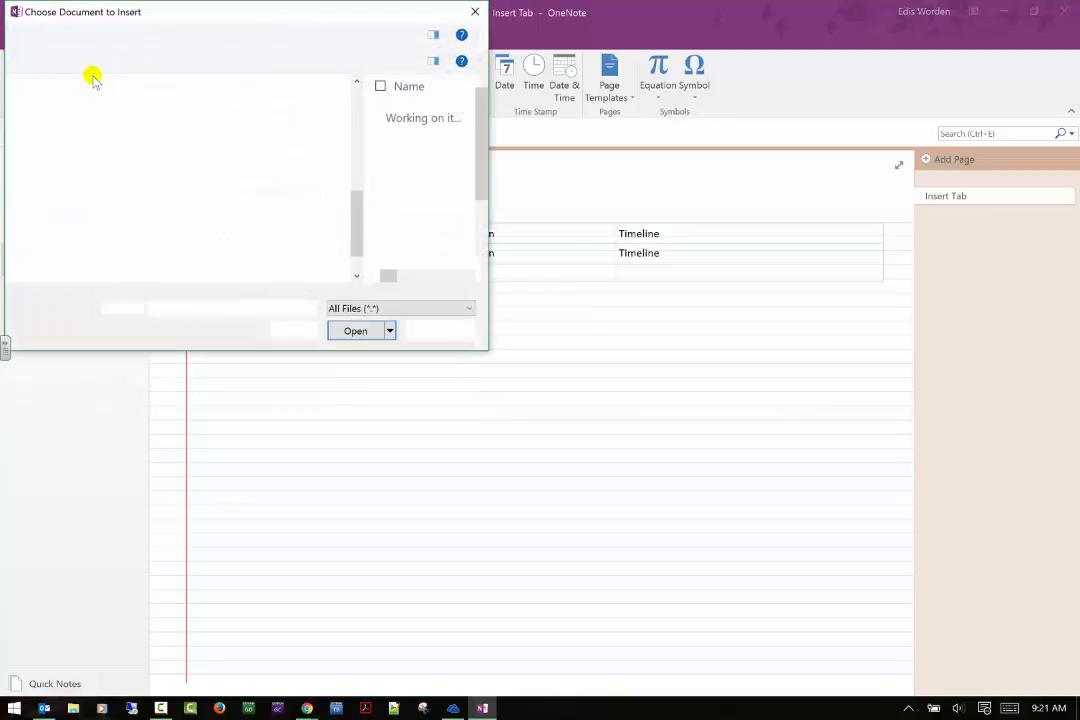
pyautogui.moveTo(488, 277); pyautogui.dragTo(908, 258)
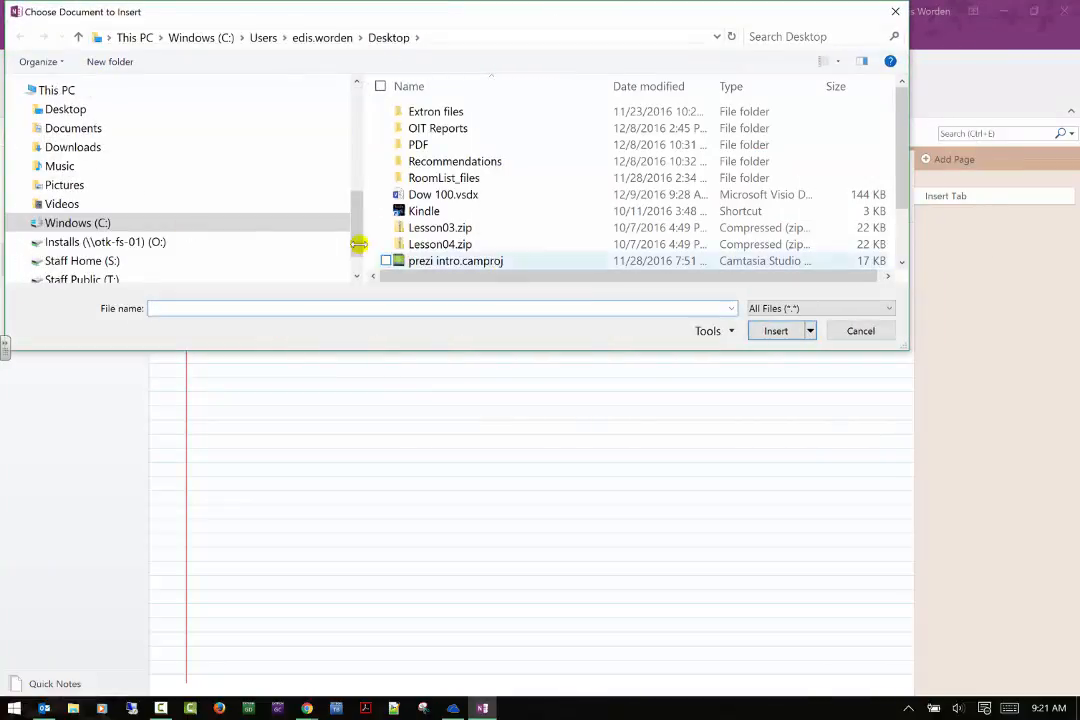
# - Browse to the Manuals folder on the Staff Home (S:) drive to find a document to insert
pyautogui.click(128, 128)
pyautogui.scroll(-3, 636, 190)
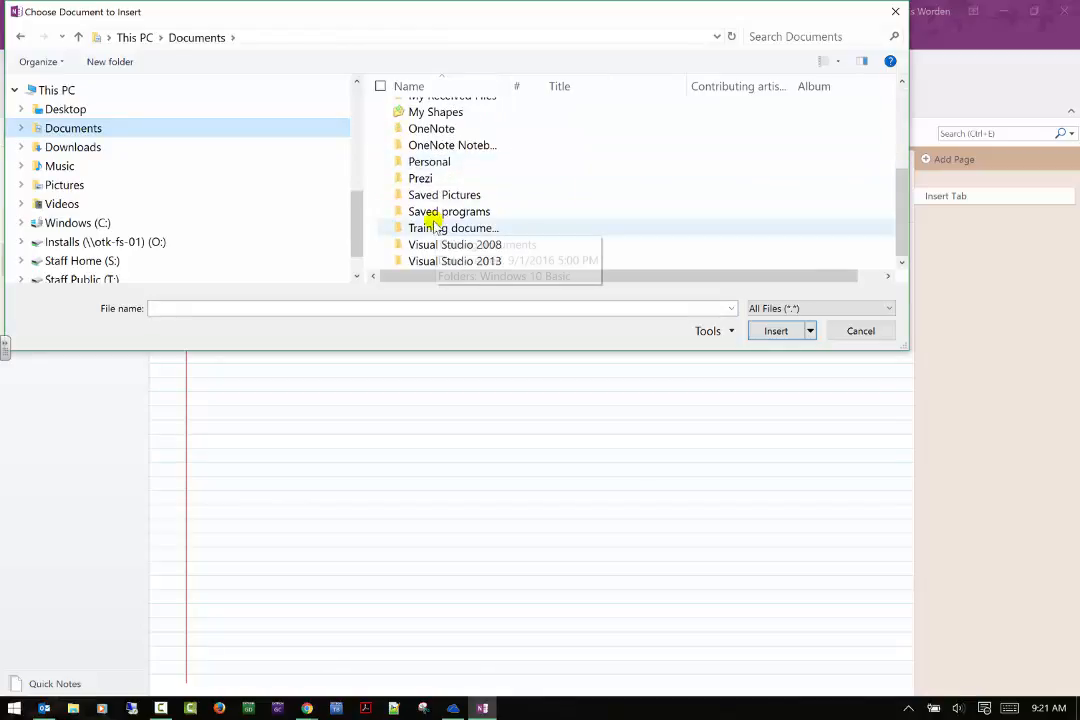
pyautogui.scroll(-1, 82, 222)
pyautogui.click(232, 224)
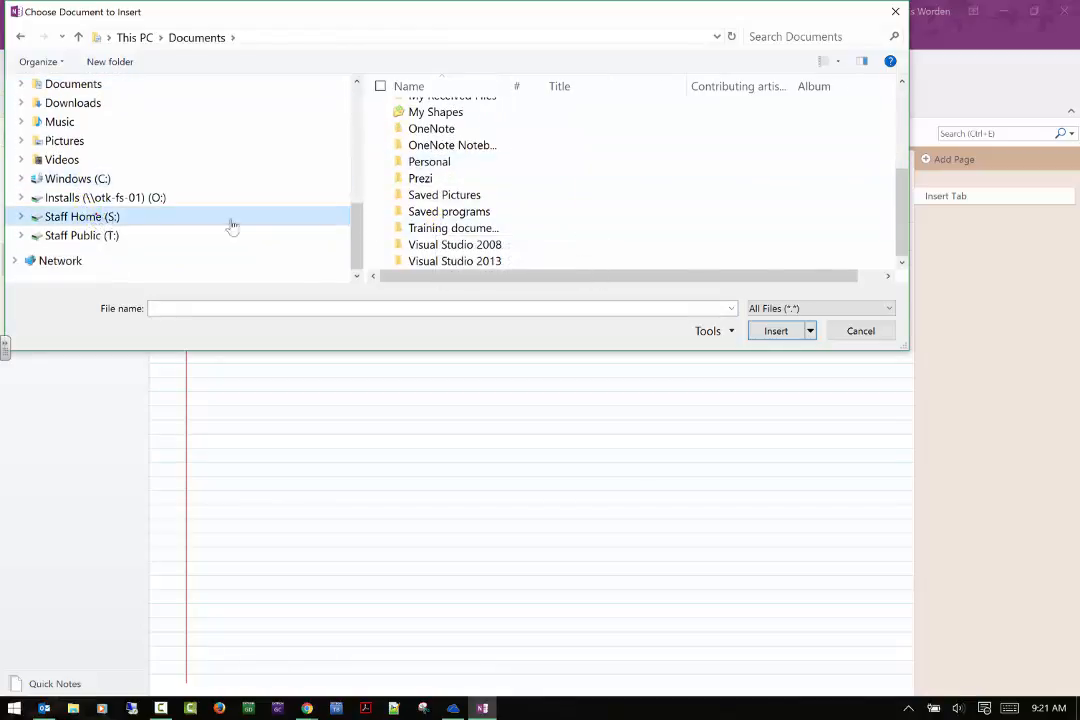
pyautogui.scroll(-3, 530, 172)
pyautogui.scroll(1, 485, 168)
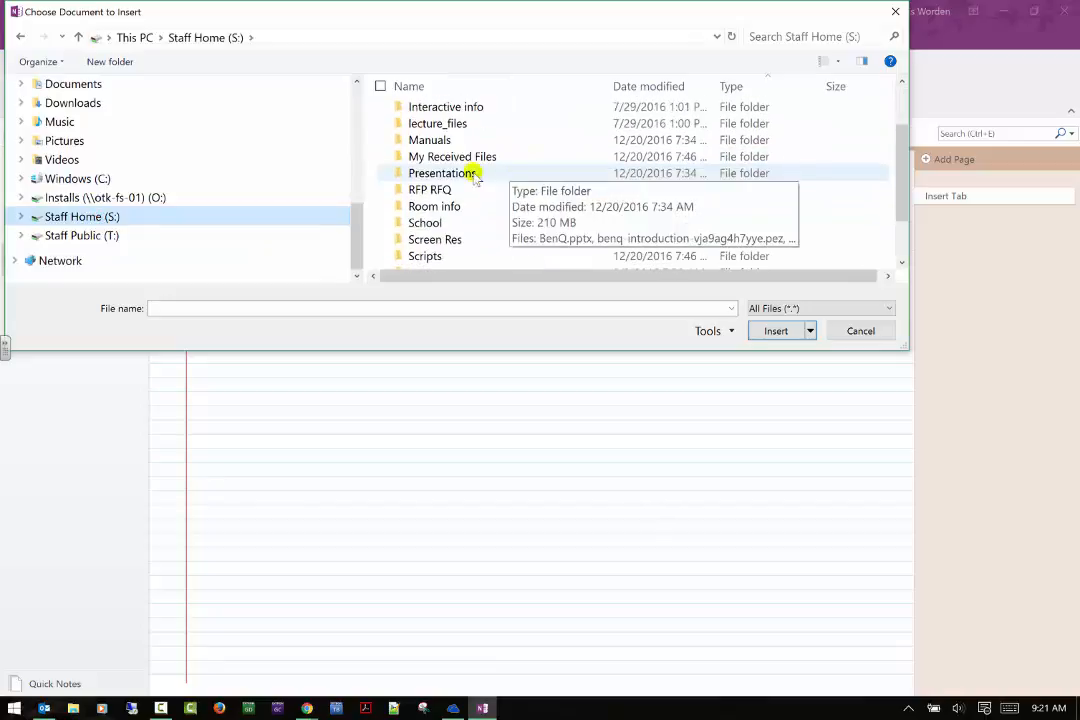
pyautogui.doubleClick(453, 141)
# - Insert the ELMO-Huddle-Space 2016-06-16 Eng PDF as a file printout on the page
pyautogui.click(485, 197)
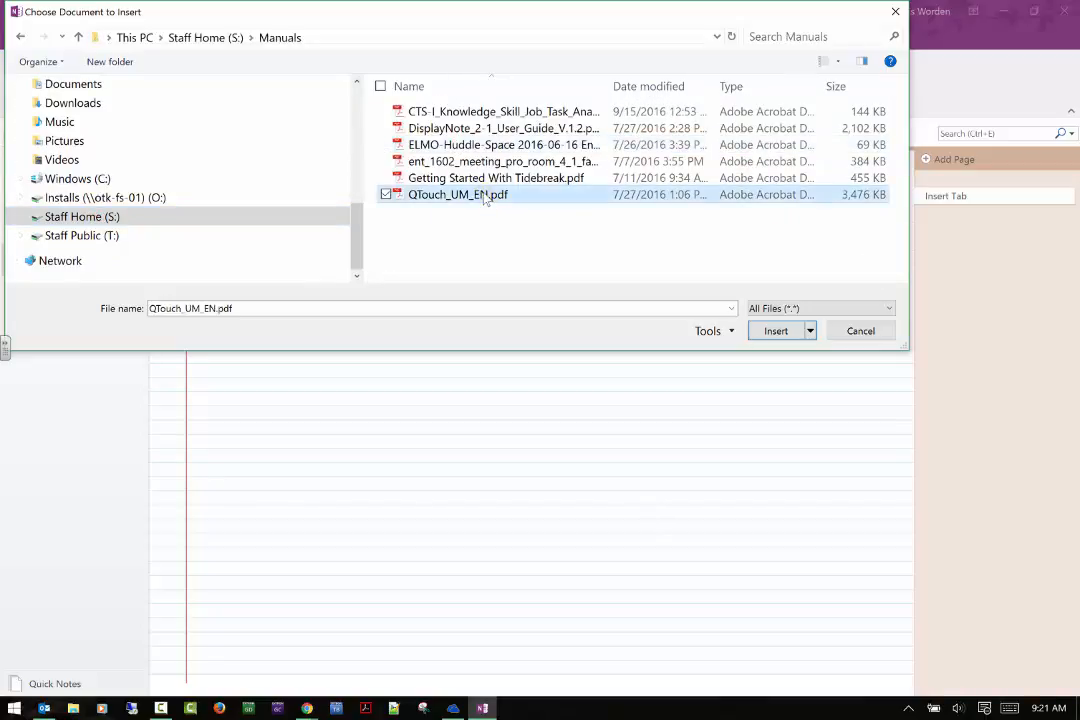
pyautogui.click(482, 147)
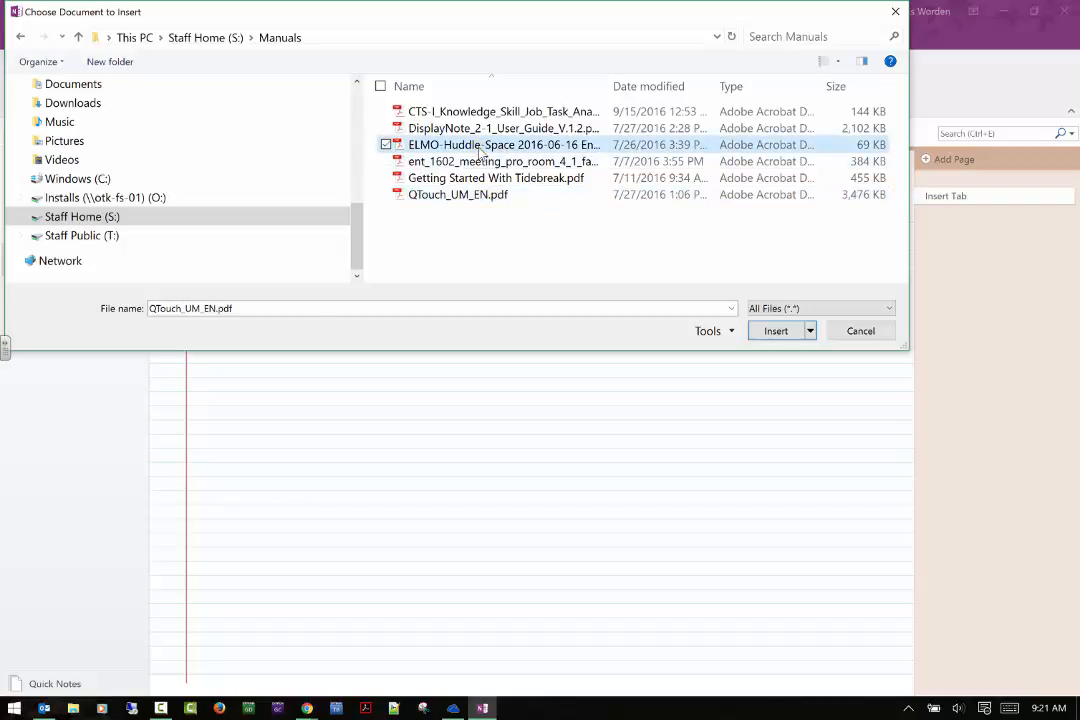
pyautogui.click(776, 330)
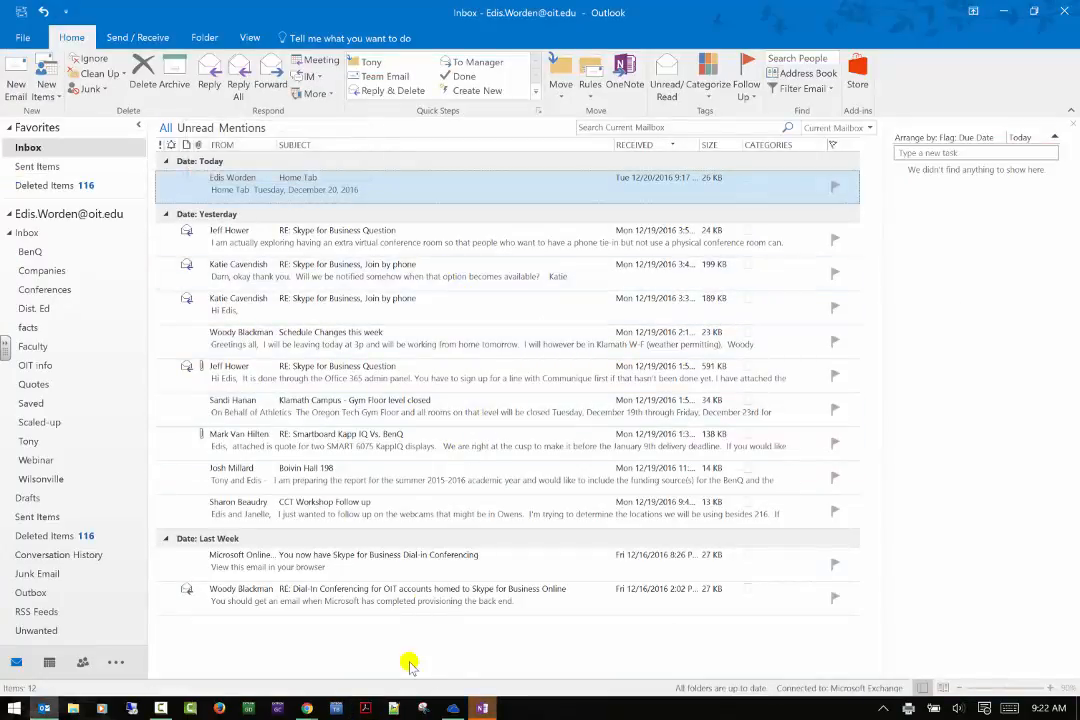
# - Return to OneNote and examine the inserted PDF icon and ELMO Huddle Space printout down to its end
pyautogui.click(484, 708)
pyautogui.scroll(5, 440, 540)
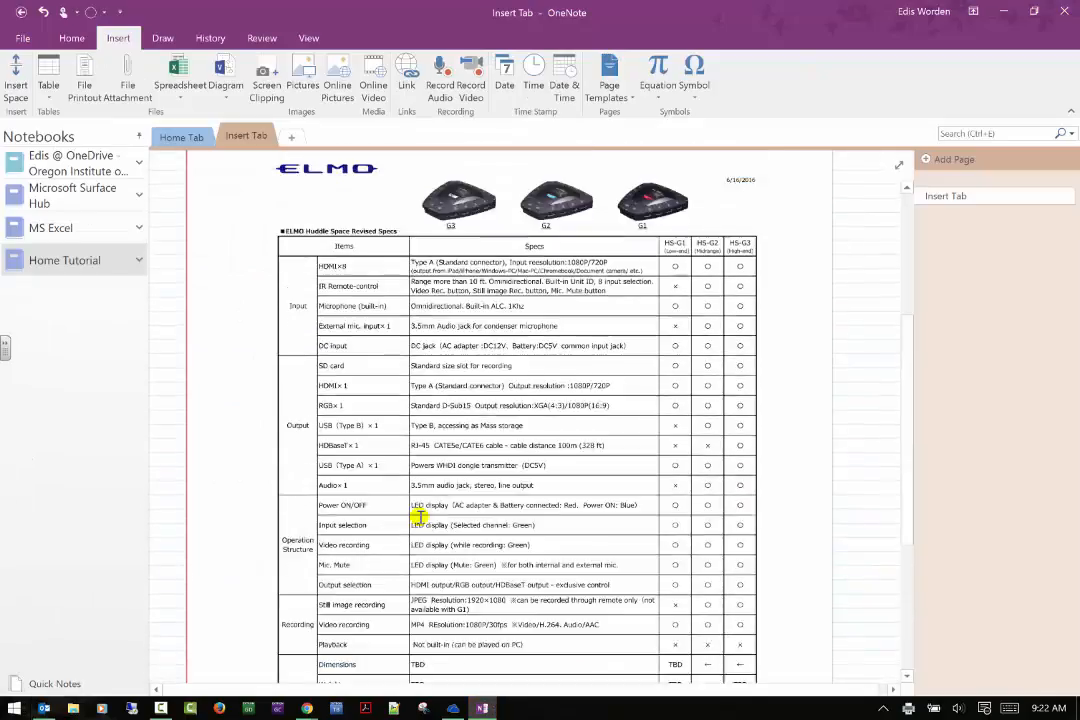
pyautogui.scroll(4, 438, 502)
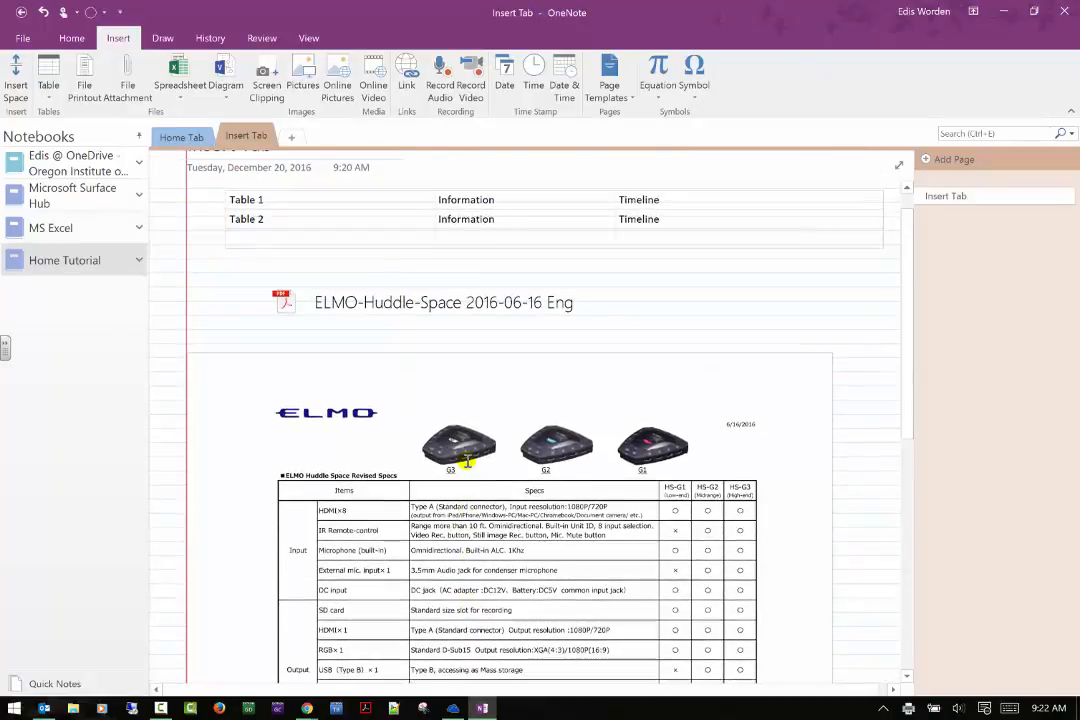
pyautogui.scroll(-1, 466, 460)
pyautogui.moveTo(285, 265)
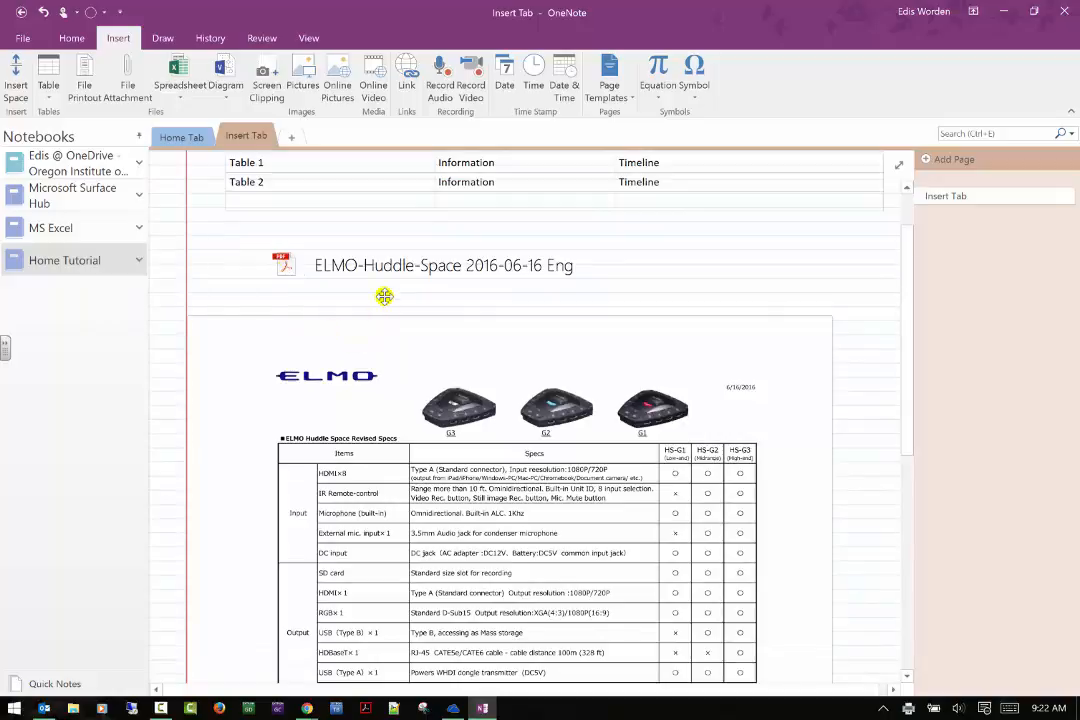
pyautogui.scroll(-1, 350, 350)
pyautogui.scroll(-7, 345, 348)
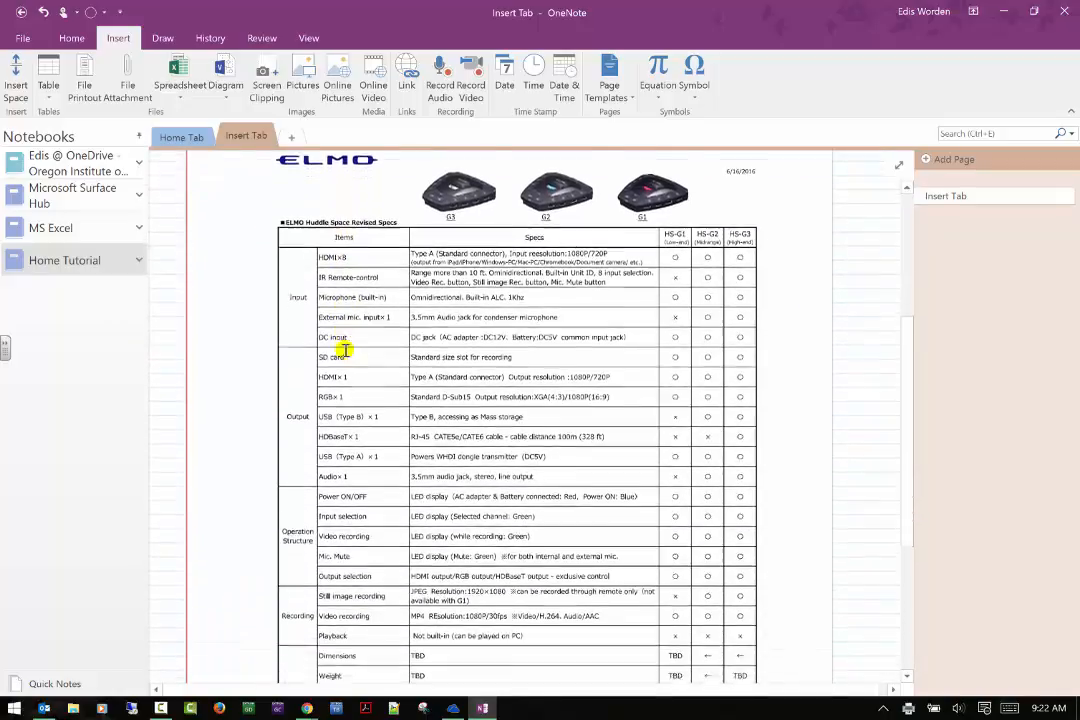
pyautogui.scroll(-2, 343, 353)
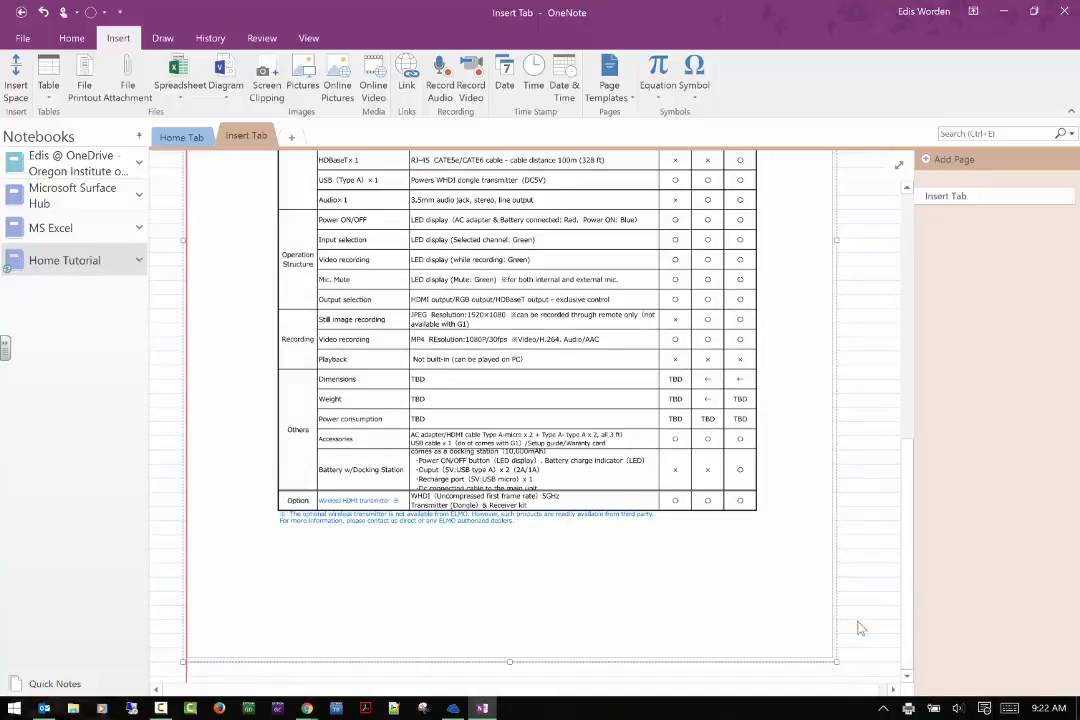
# - Place the cursor on the blank line beneath the ELMO printout, near the red margin line
pyautogui.click(838, 645)
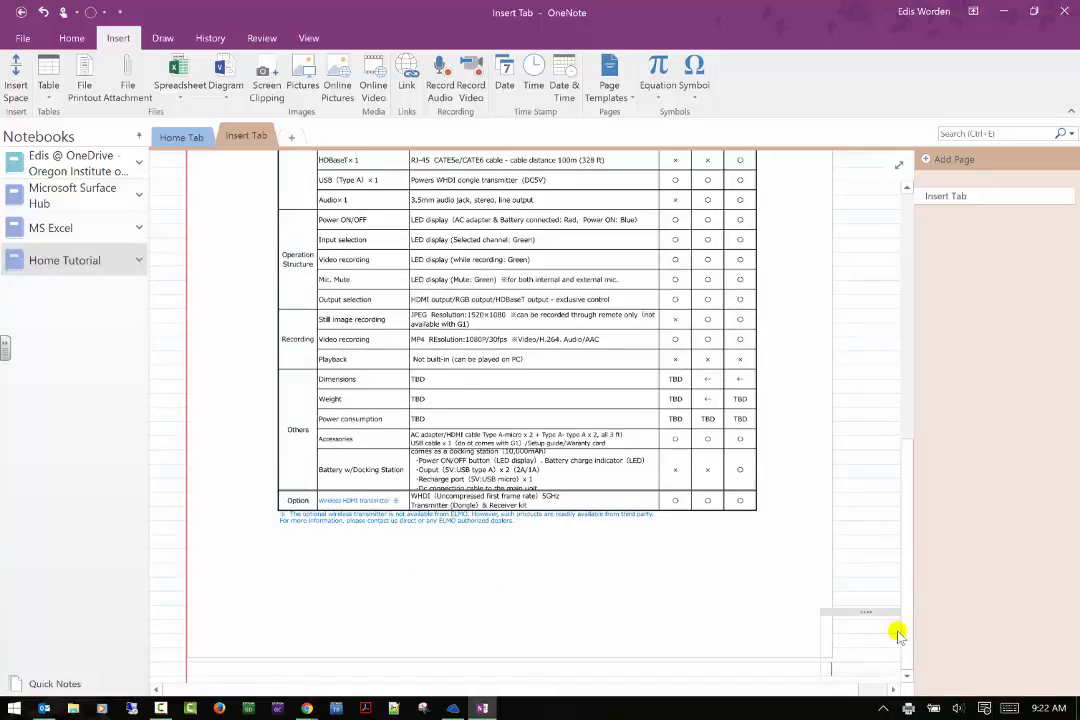
pyautogui.scroll(-1, 897, 633)
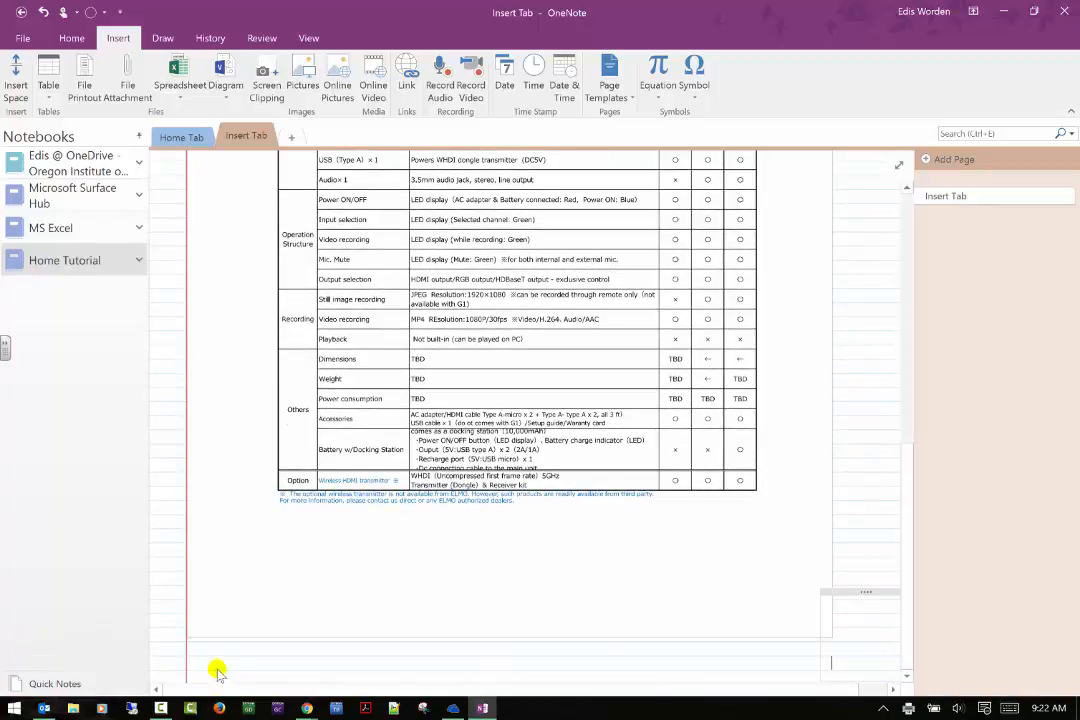
pyautogui.click(214, 662)
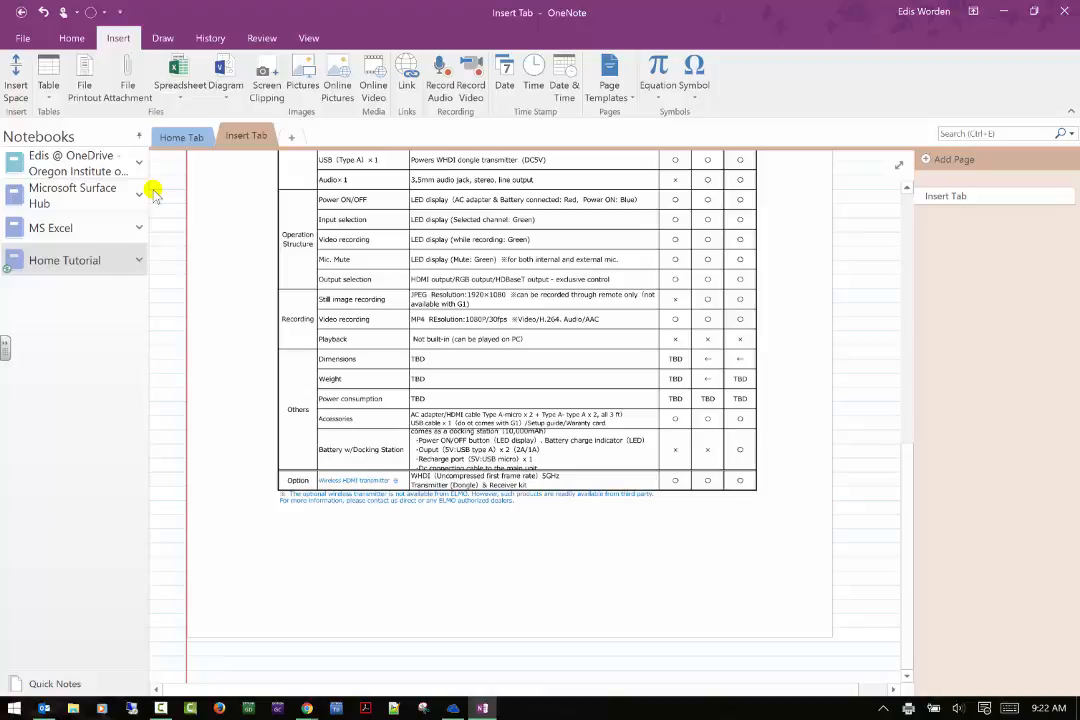
# - Start a file attachment and browse to the Training Videos folder on the Staff Home (S:) drive
pyautogui.click(128, 65)
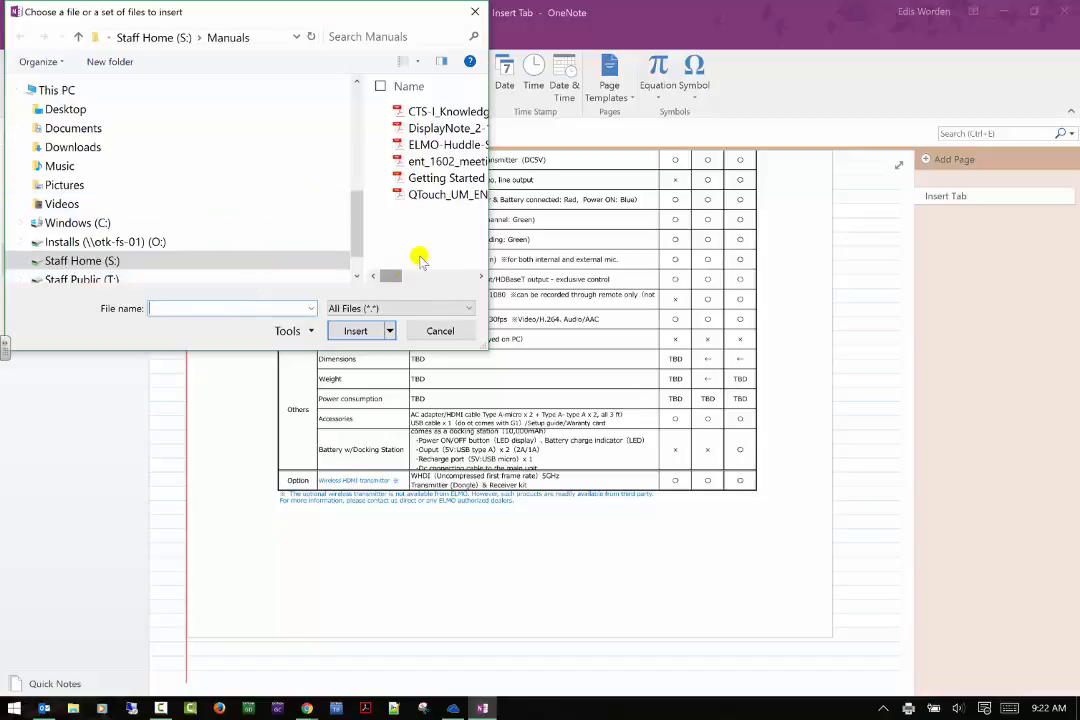
pyautogui.moveTo(485, 347); pyautogui.dragTo(769, 392)
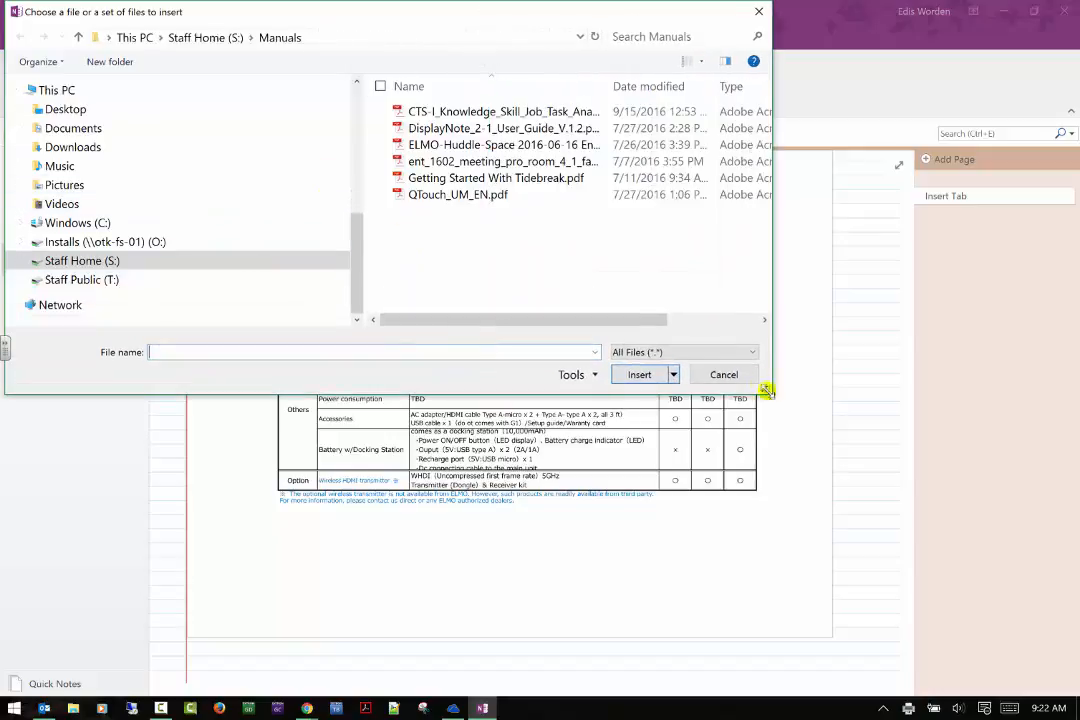
pyautogui.click(100, 262)
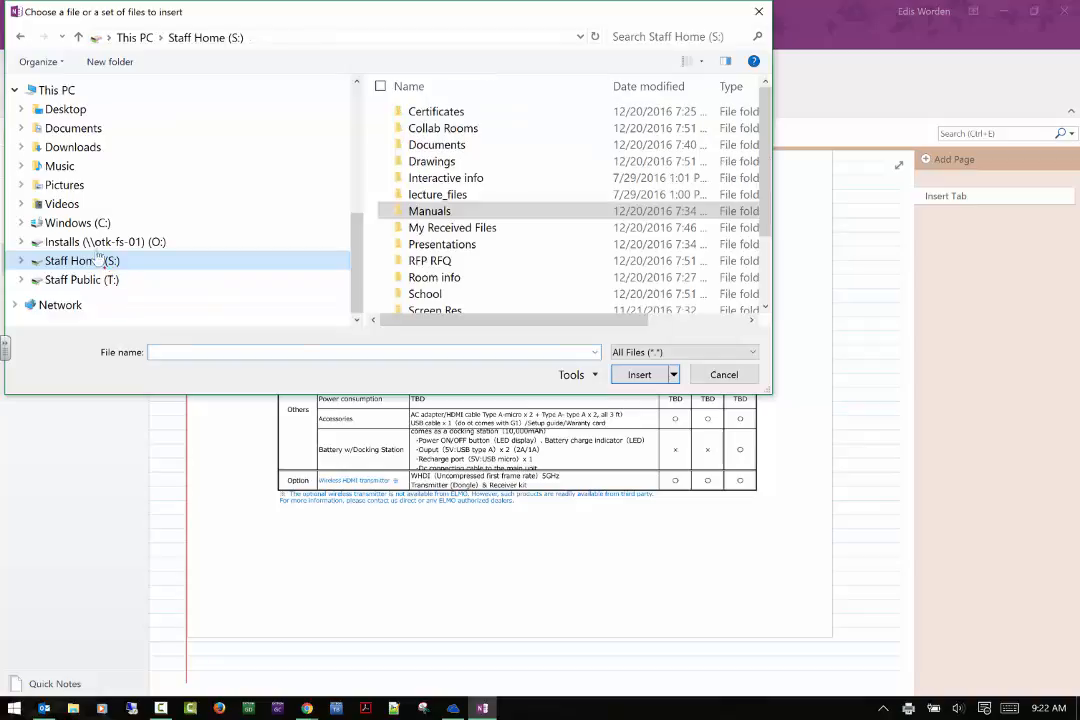
pyautogui.click(78, 37)
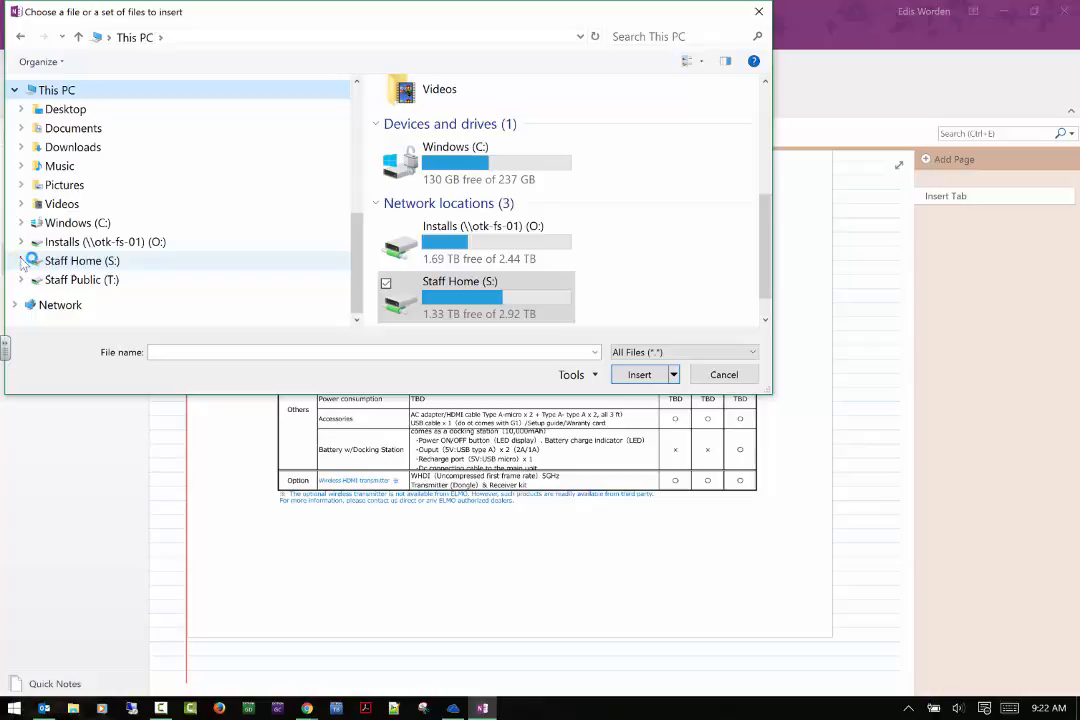
pyautogui.click(18, 262)
pyautogui.scroll(-1, 101, 258)
pyautogui.click(101, 256)
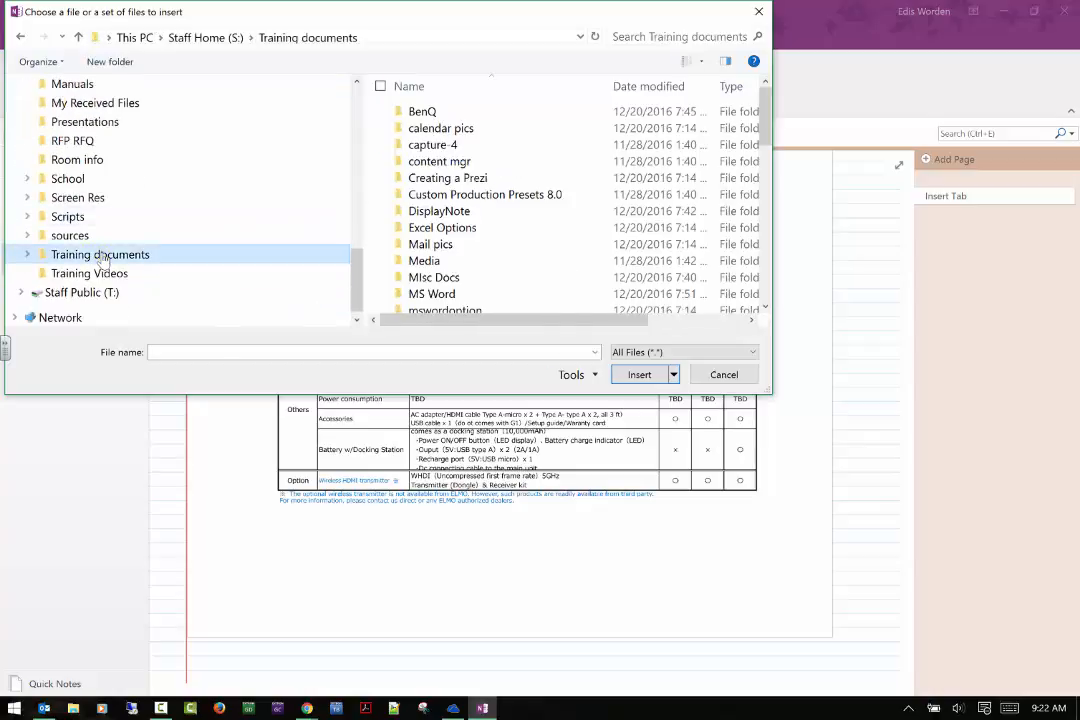
pyautogui.click(84, 272)
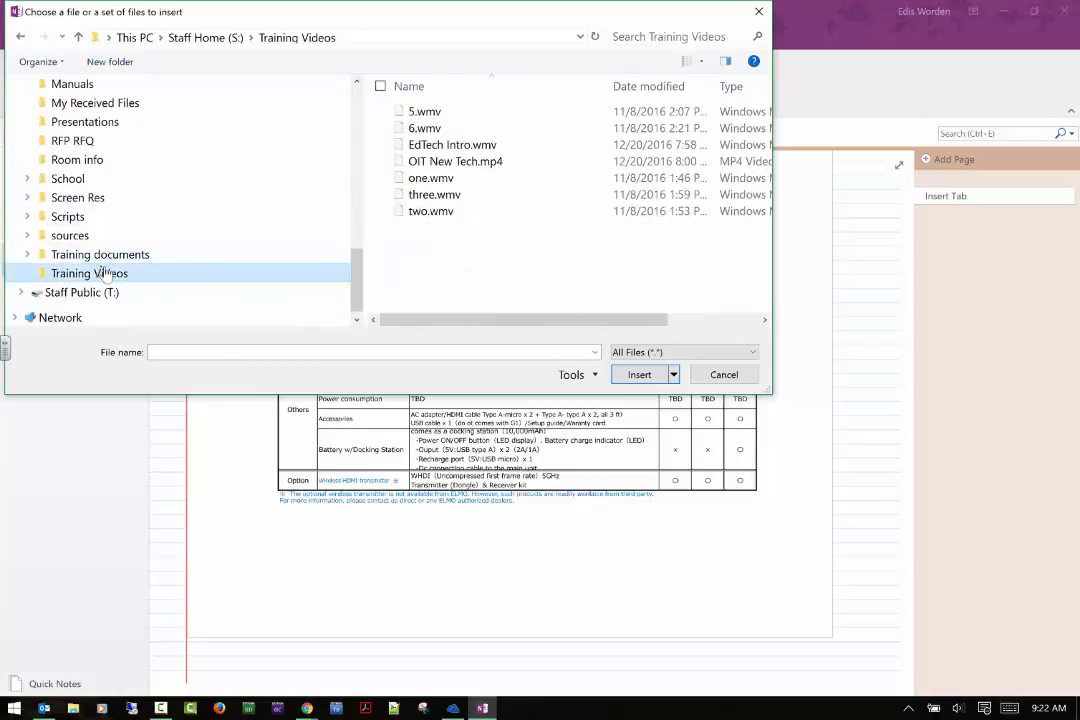
# - Attach the one.wmv video to the page as a file, then play it briefly and close the playback
pyautogui.click(425, 178)
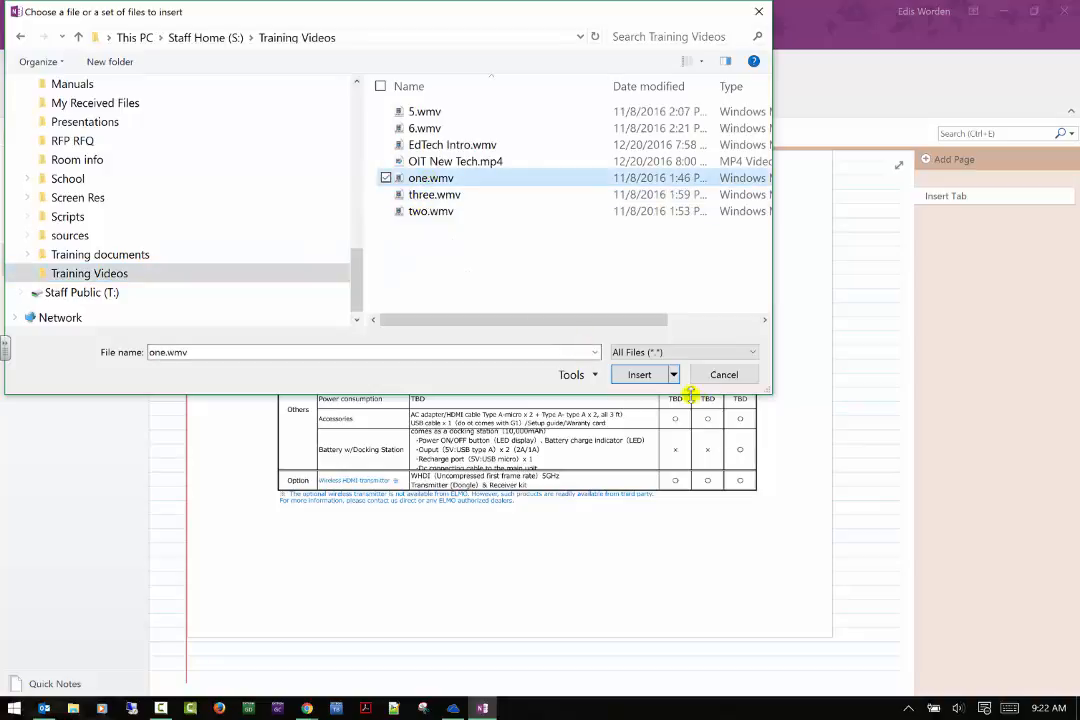
pyautogui.click(645, 374)
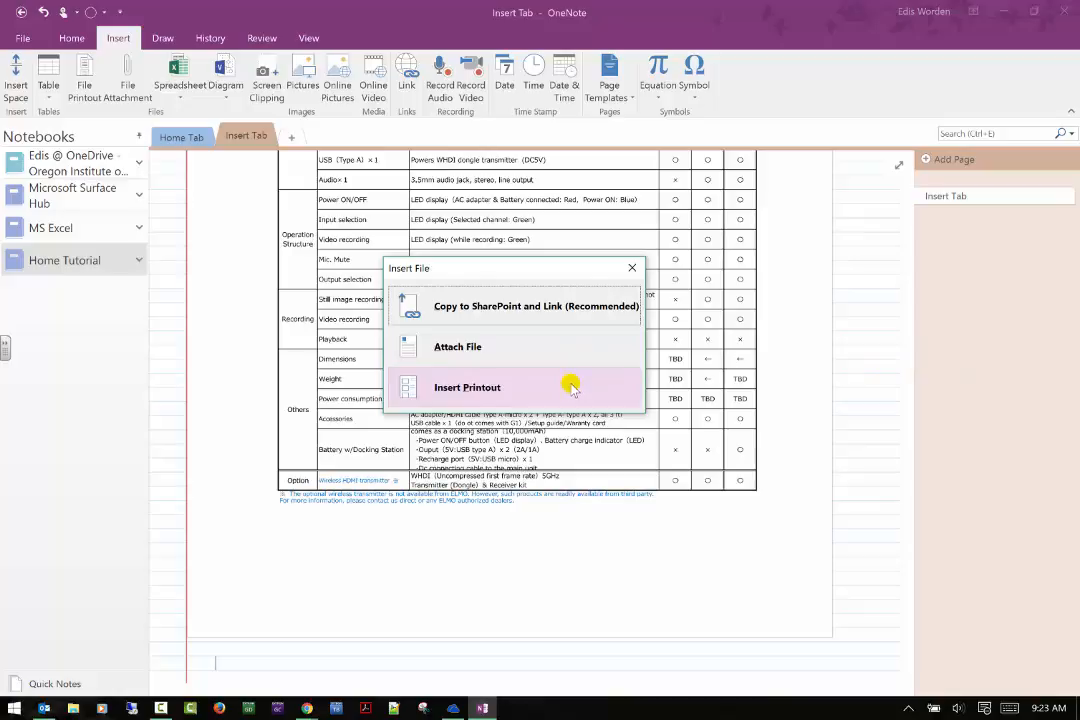
pyautogui.click(555, 352)
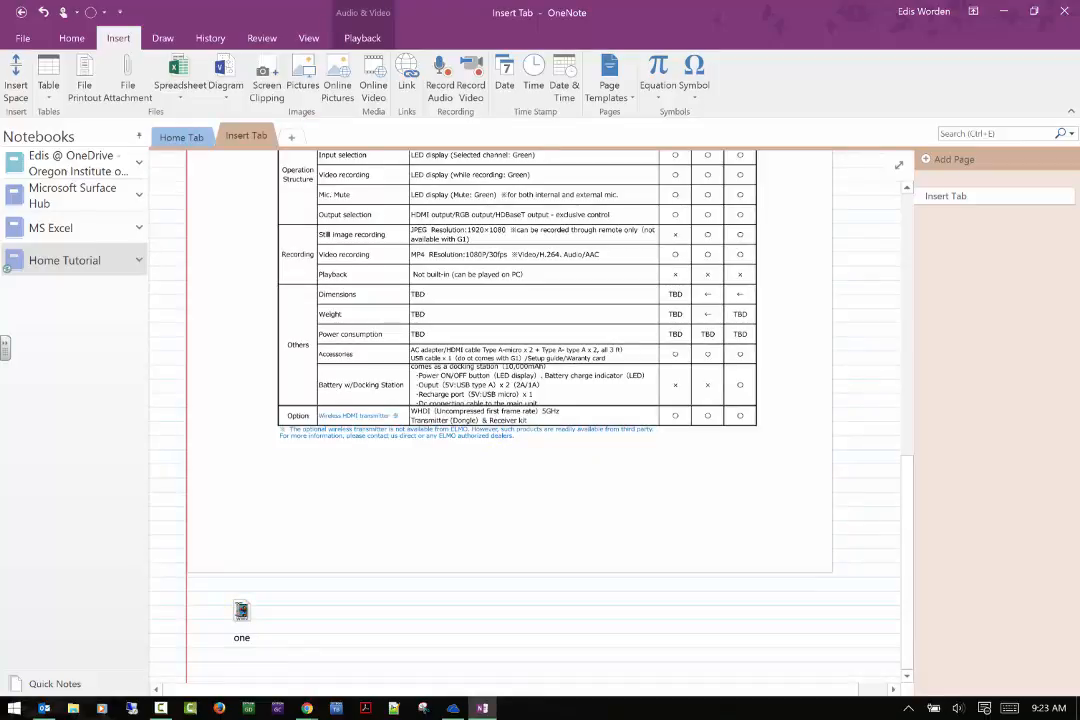
pyautogui.click(265, 598)
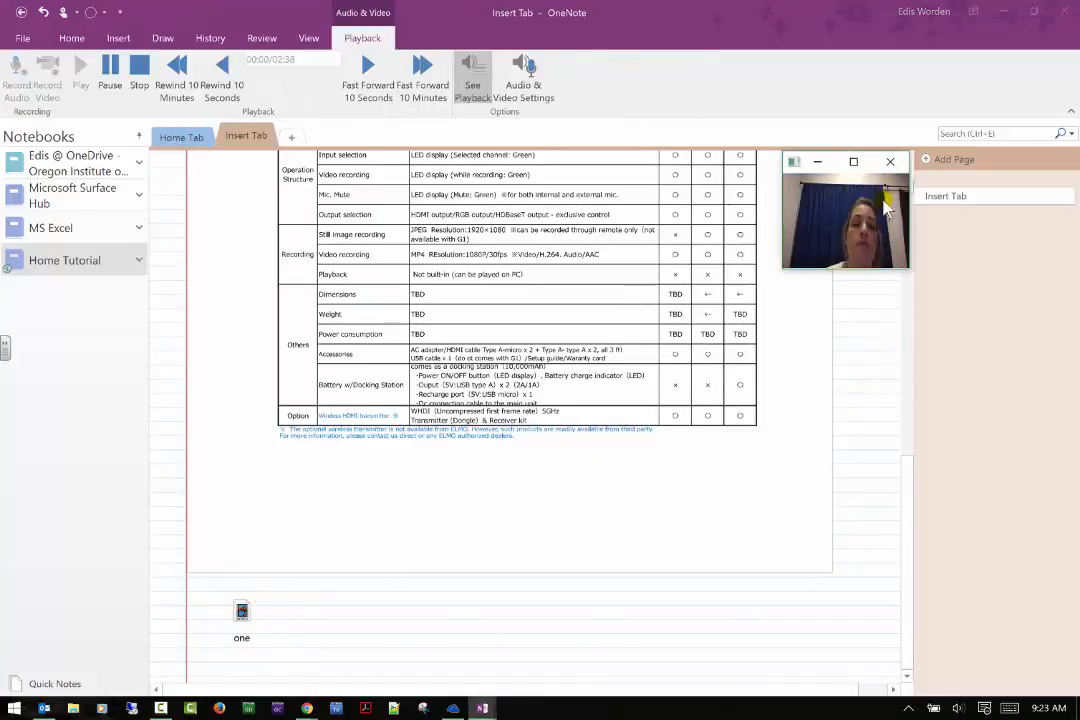
pyautogui.click(889, 162)
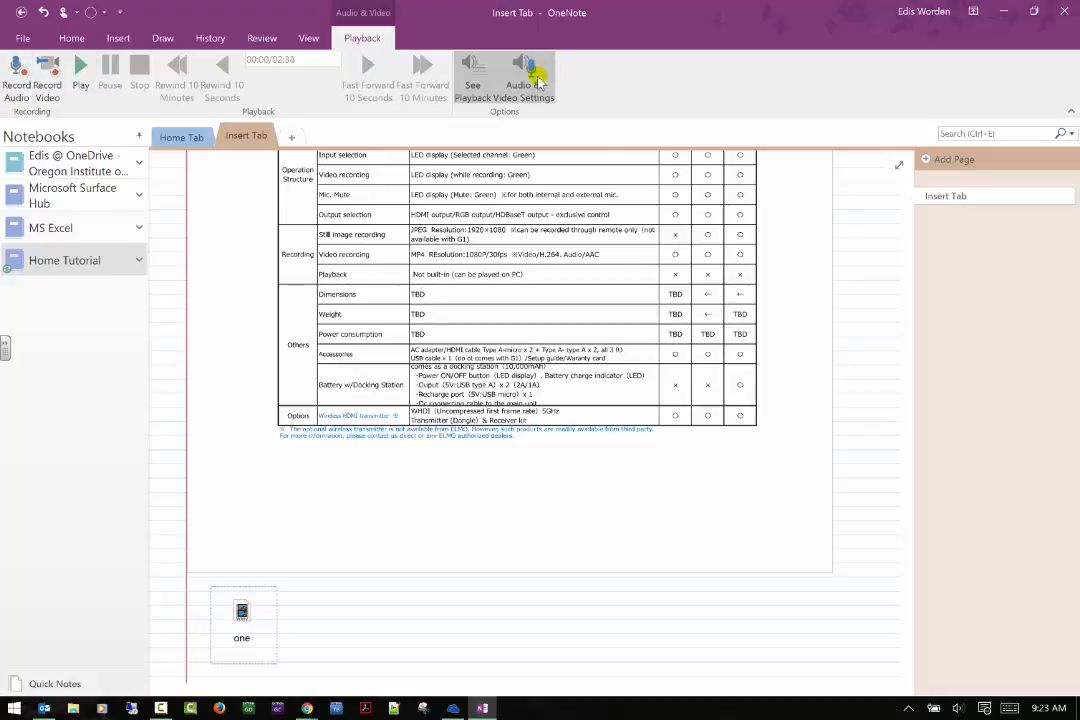
# - Attach merge.docx from the MS Word folder in Training documents on Staff Home (S:) as a file beneath the video attachment
pyautogui.click(118, 40)
pyautogui.click(128, 75)
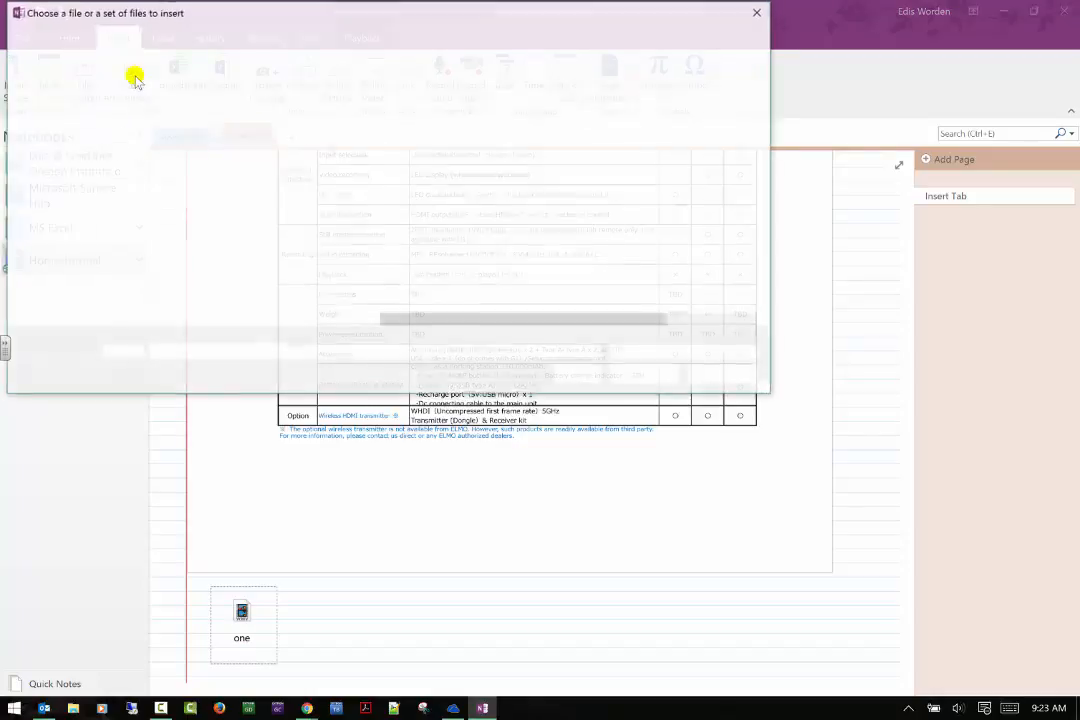
pyautogui.click(105, 280)
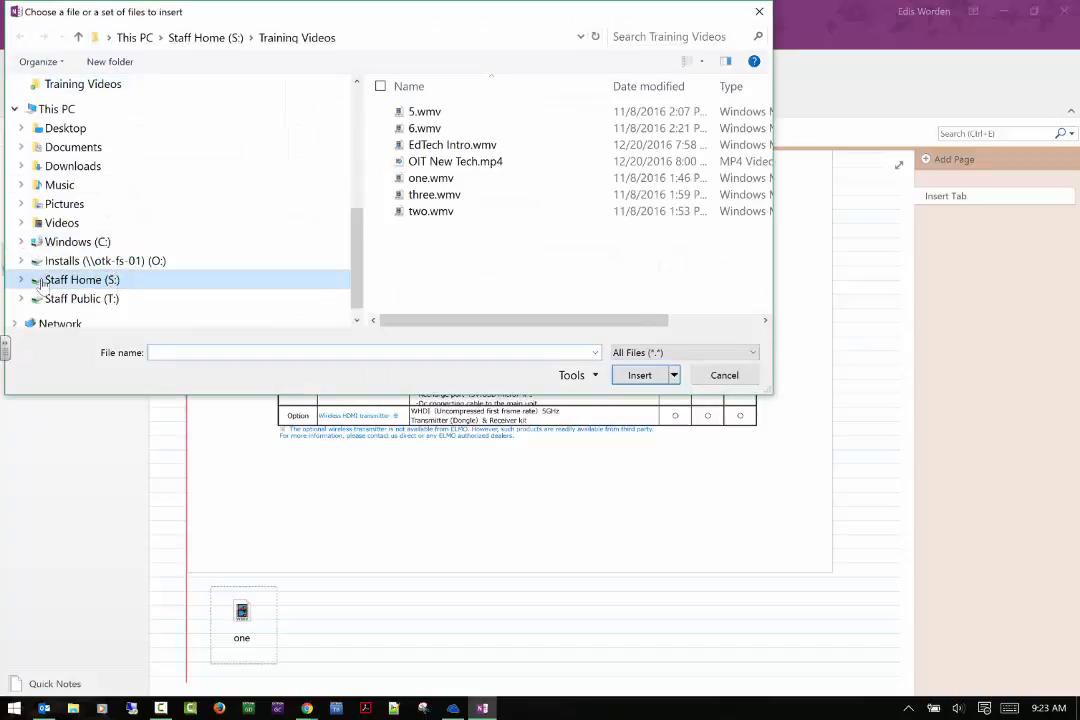
pyautogui.scroll(-1, 567, 188)
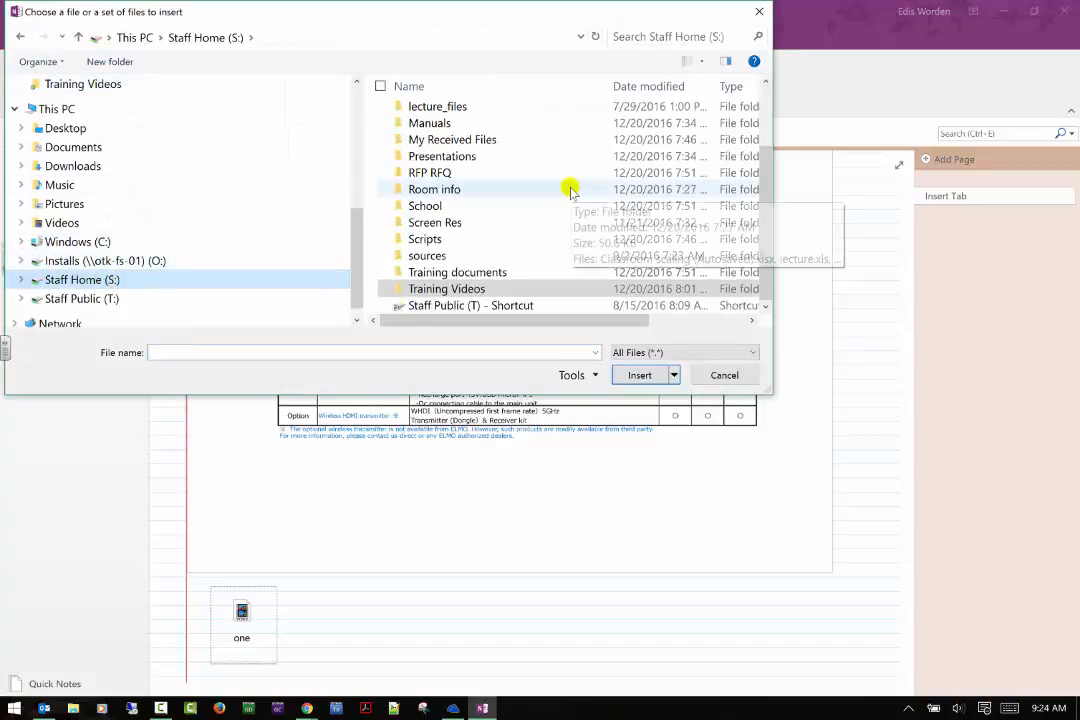
pyautogui.click(480, 272)
pyautogui.doubleClick(480, 272)
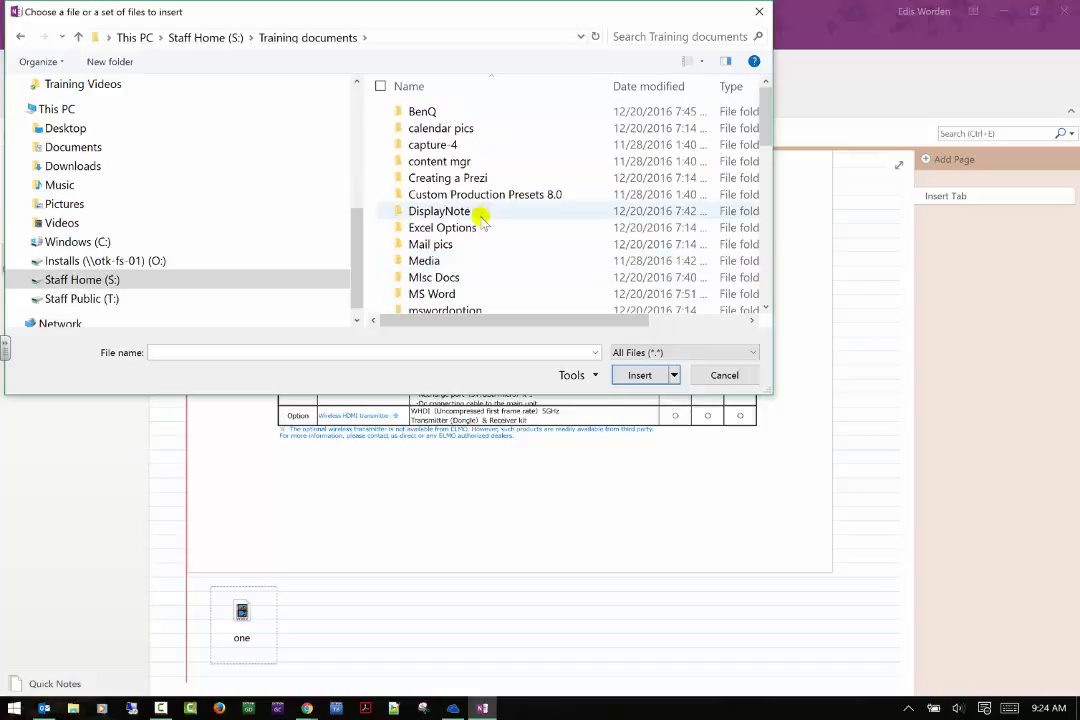
pyautogui.click(449, 293)
pyautogui.doubleClick(449, 293)
pyautogui.click(422, 133)
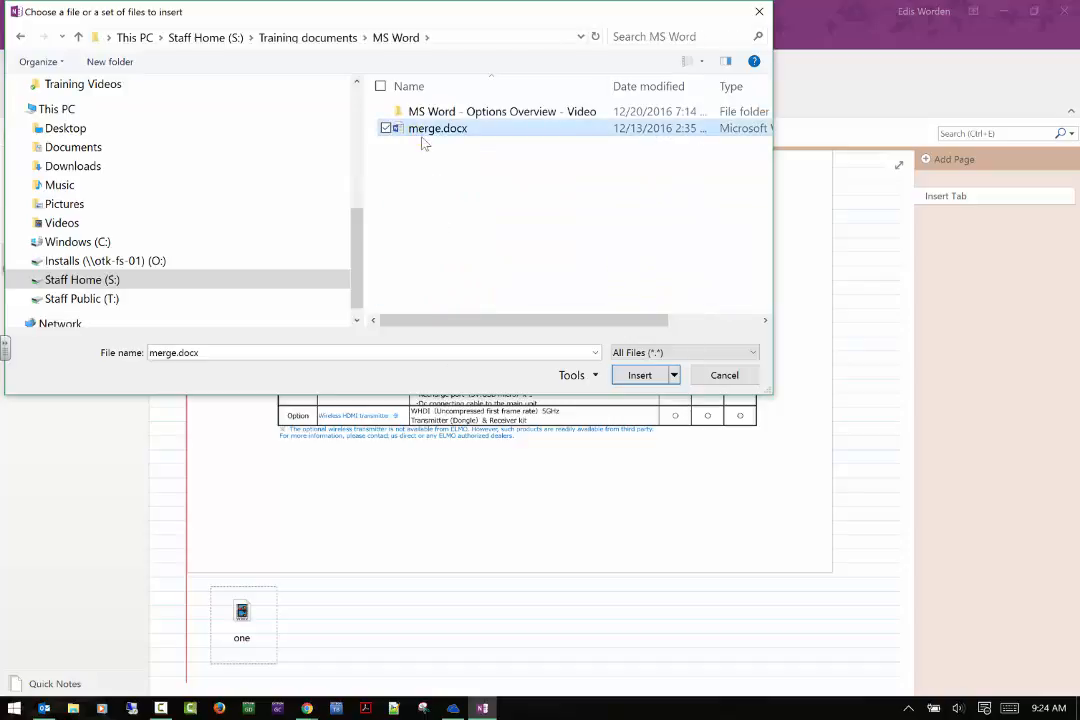
pyautogui.click(632, 376)
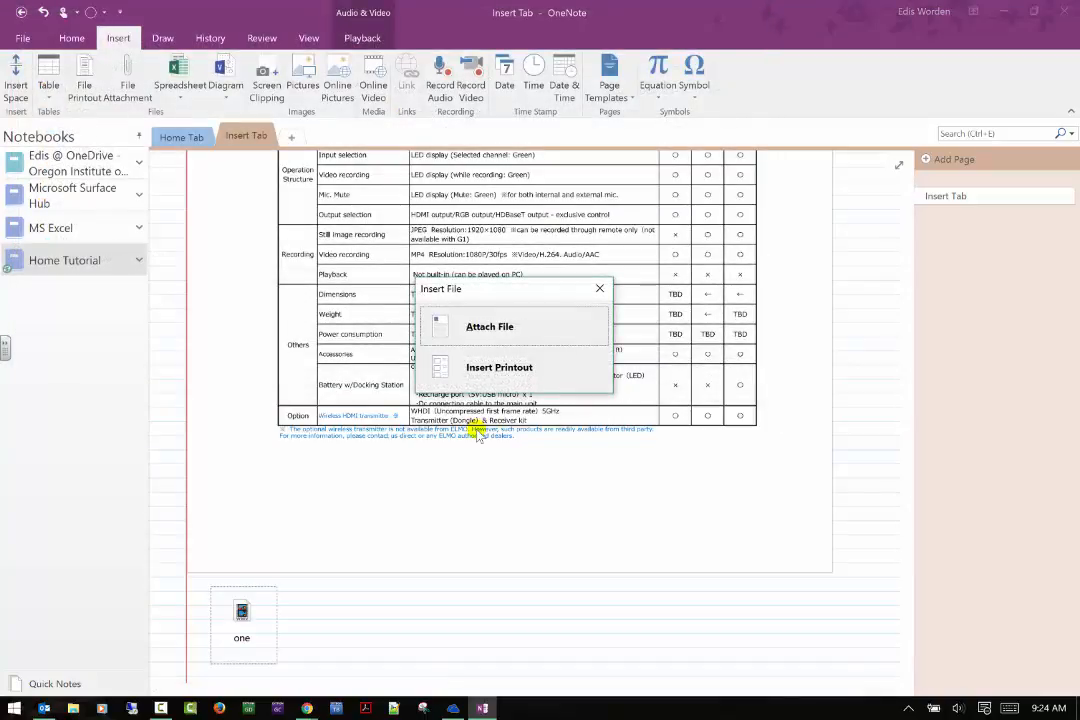
pyautogui.click(490, 324)
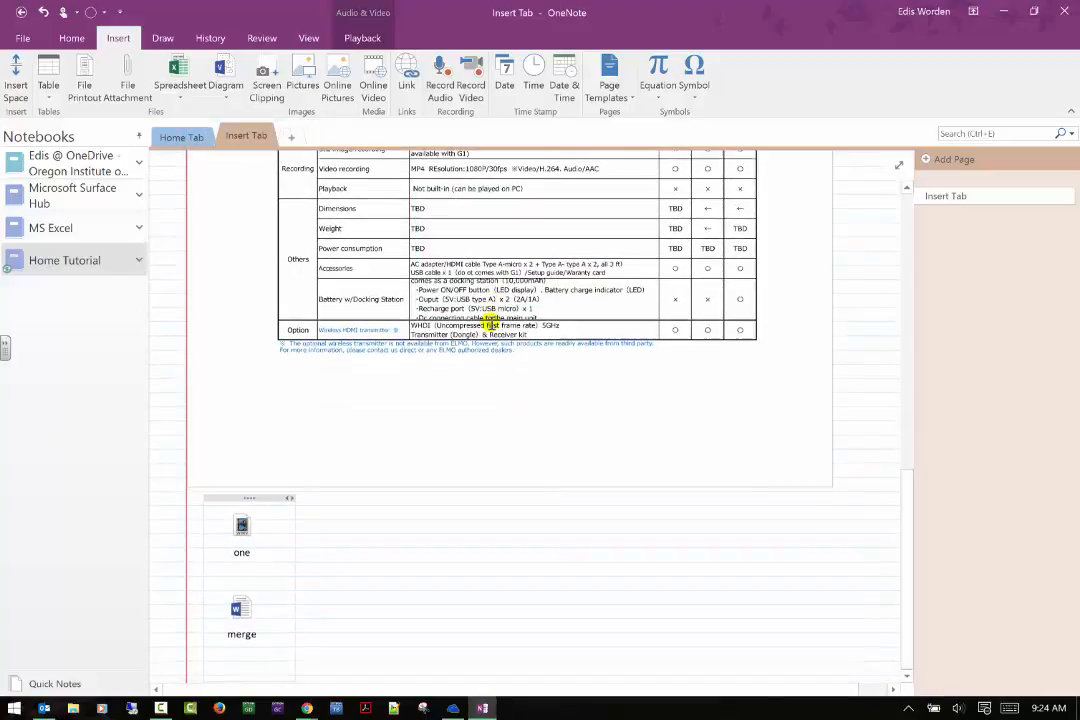
# - Insert merge.docx again as a printout and return to OneNote to see the new merge pages
pyautogui.click(118, 75)
pyautogui.click(440, 129)
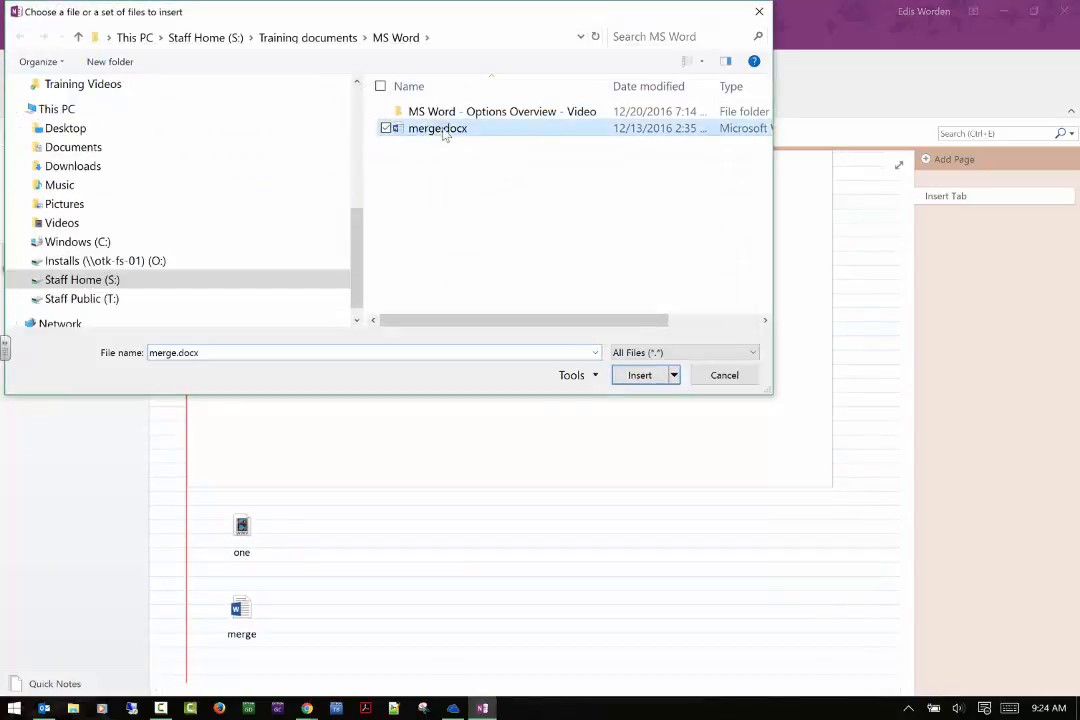
pyautogui.click(664, 377)
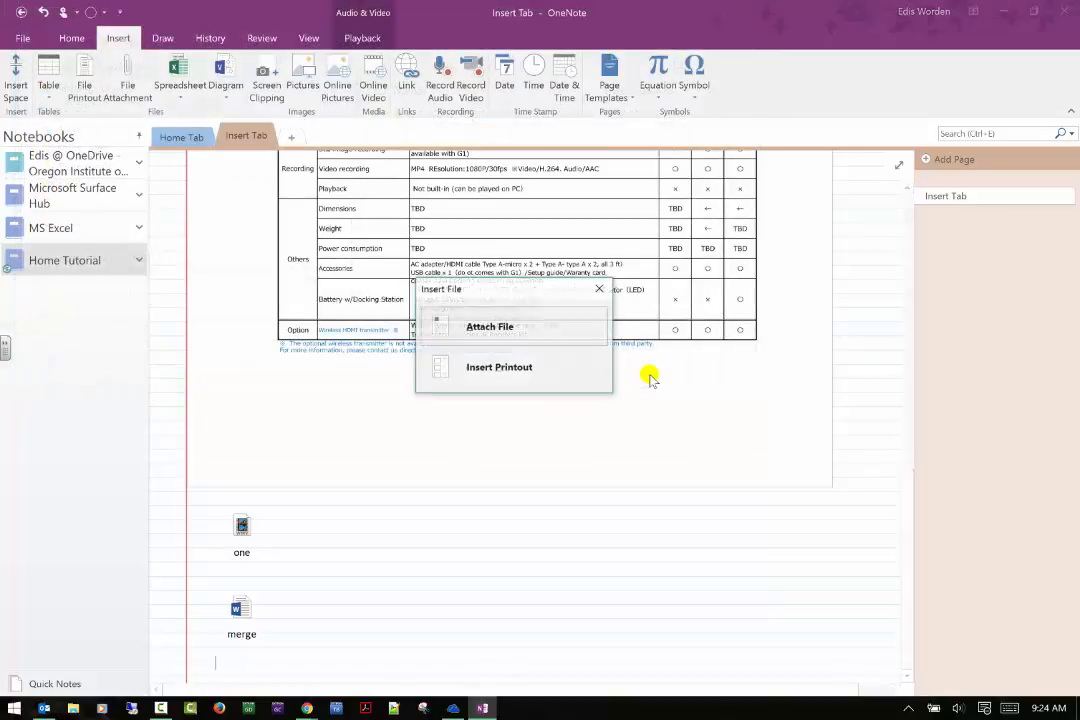
pyautogui.click(567, 376)
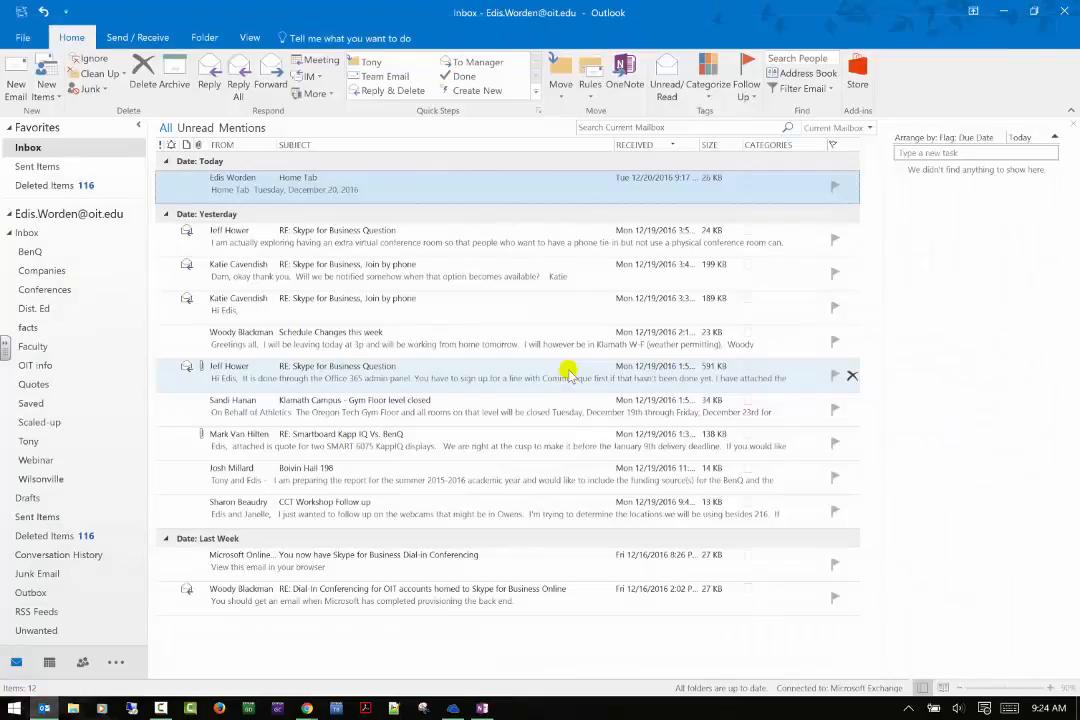
pyautogui.click(483, 710)
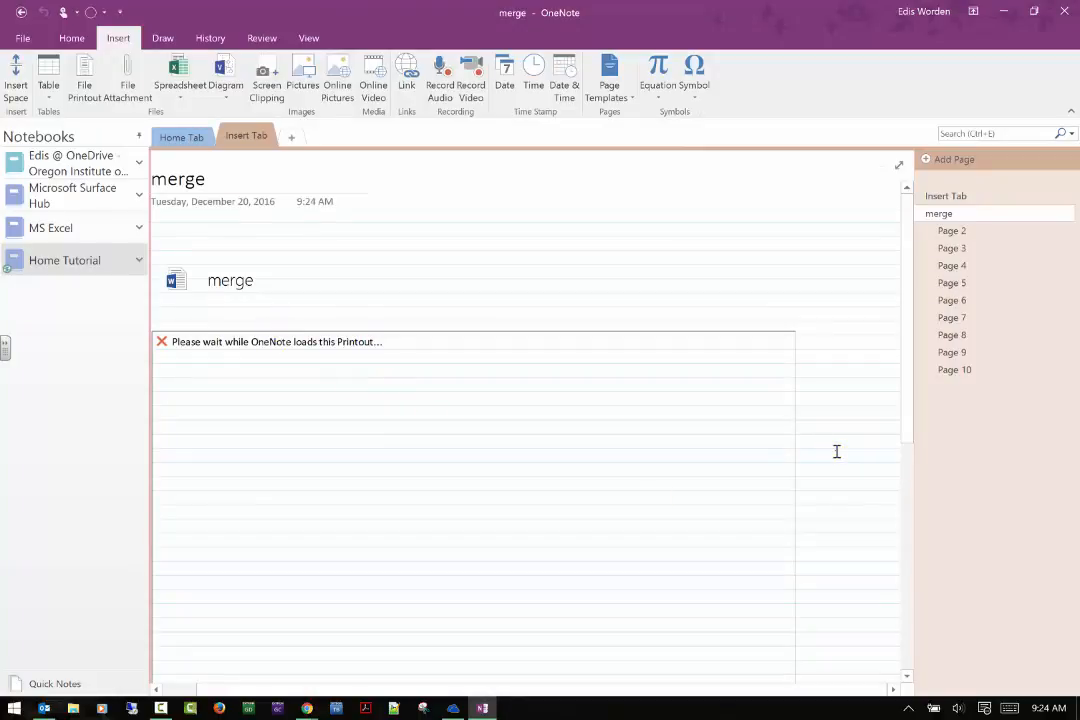
# - Examine the merge printout on its first page and on Pages 2 to 4, then return to the Insert Tab page
pyautogui.scroll(-3, 907, 384)
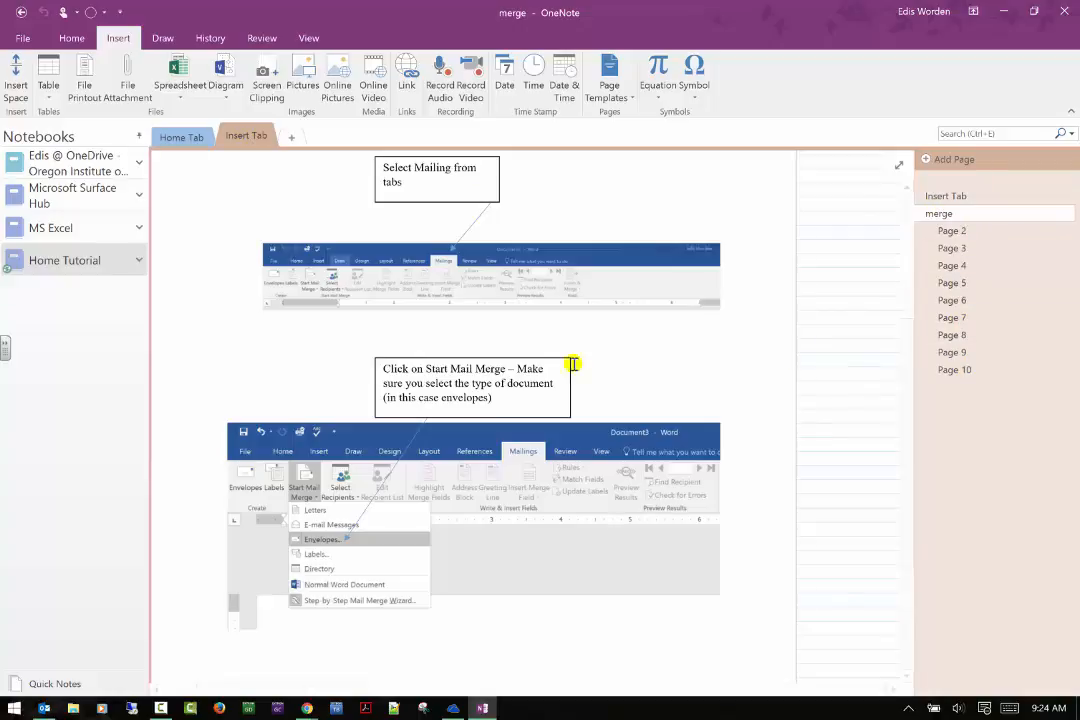
pyautogui.scroll(-5, 435, 374)
pyautogui.scroll(10, 427, 381)
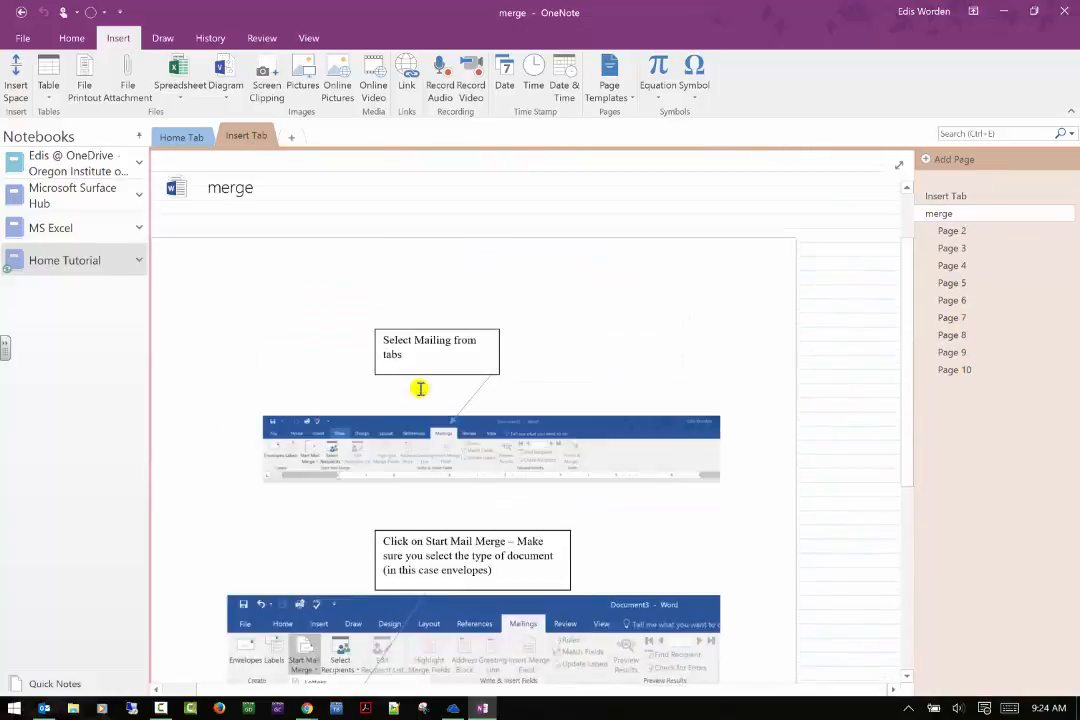
pyautogui.scroll(-10, 420, 400)
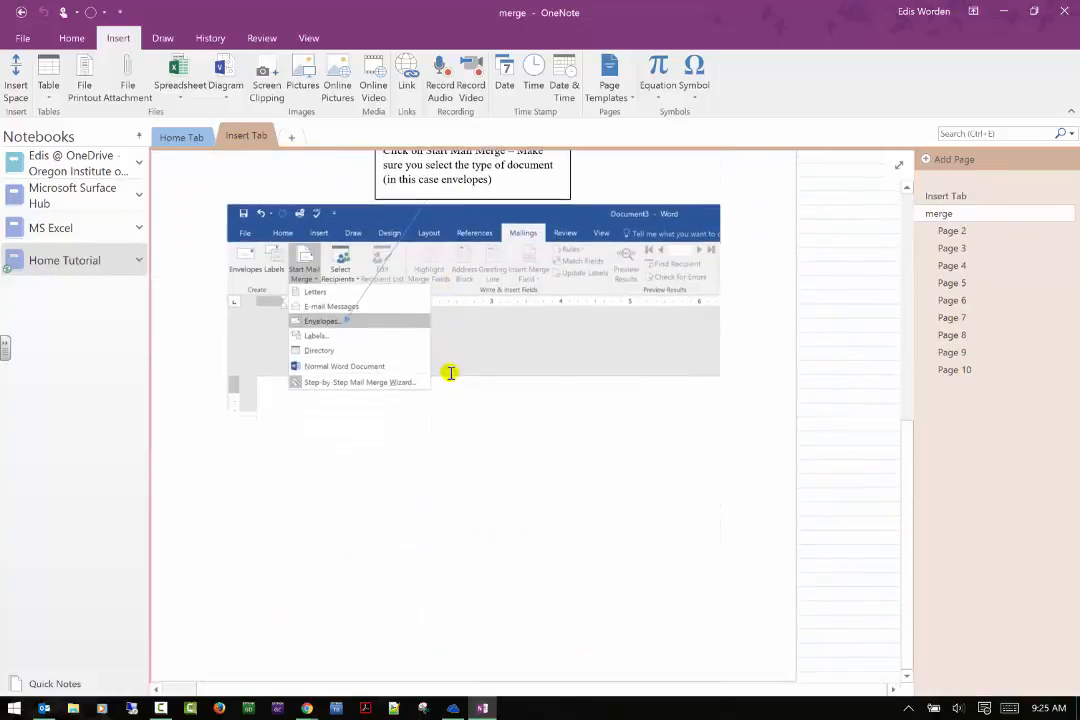
pyautogui.click(950, 233)
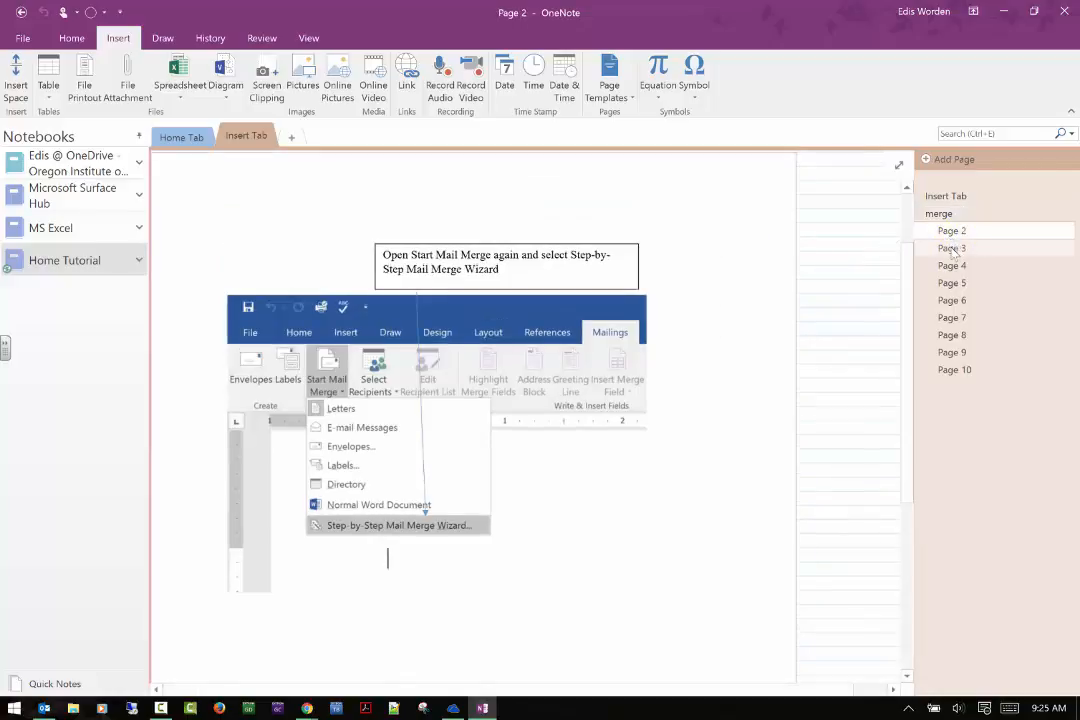
pyautogui.click(950, 249)
pyautogui.click(945, 281)
pyautogui.click(945, 266)
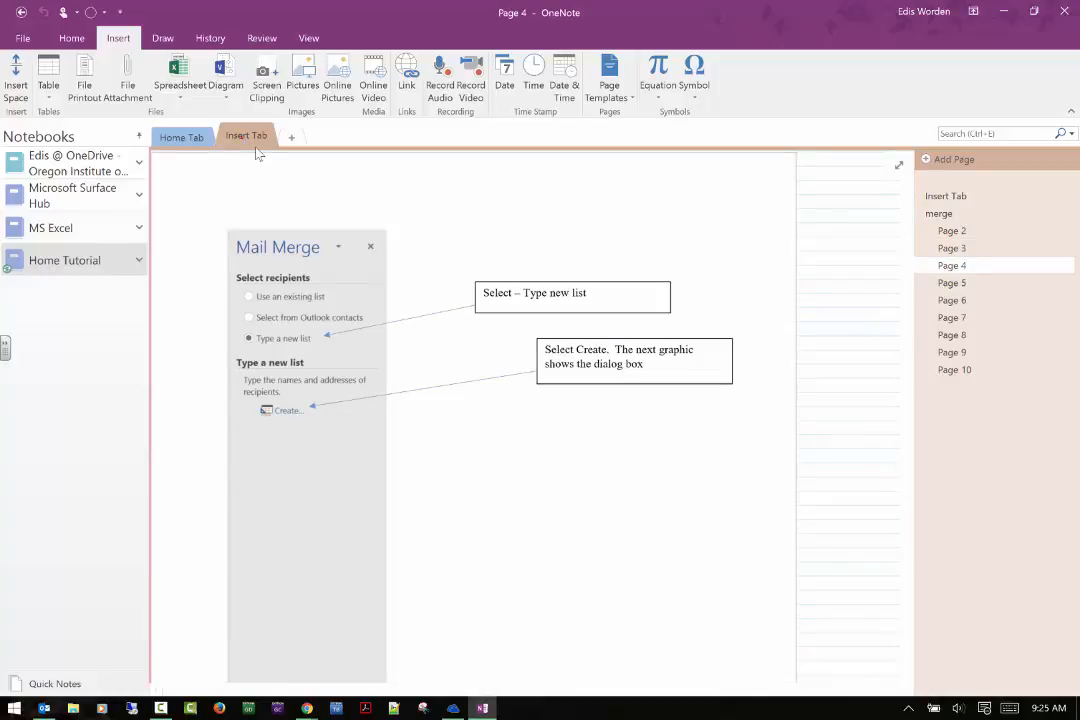
pyautogui.click(1045, 197)
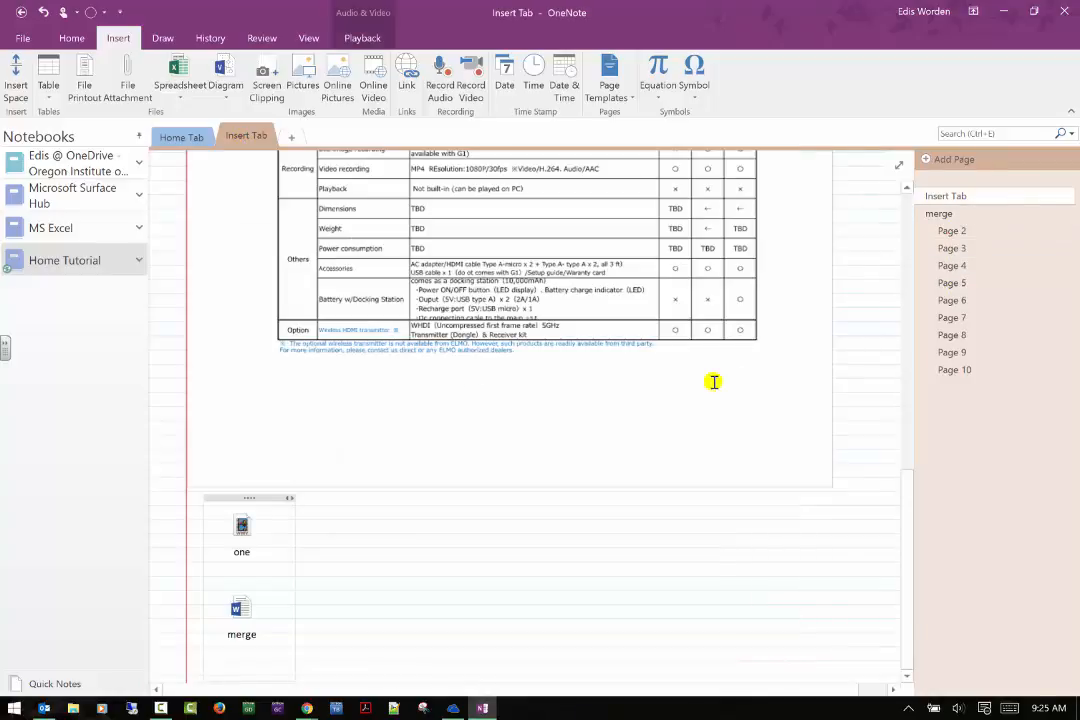
# - Start inserting an existing Excel spreadsheet beside the attachments and look through Training documents on Staff Home (S:) for a file
pyautogui.click(504, 520)
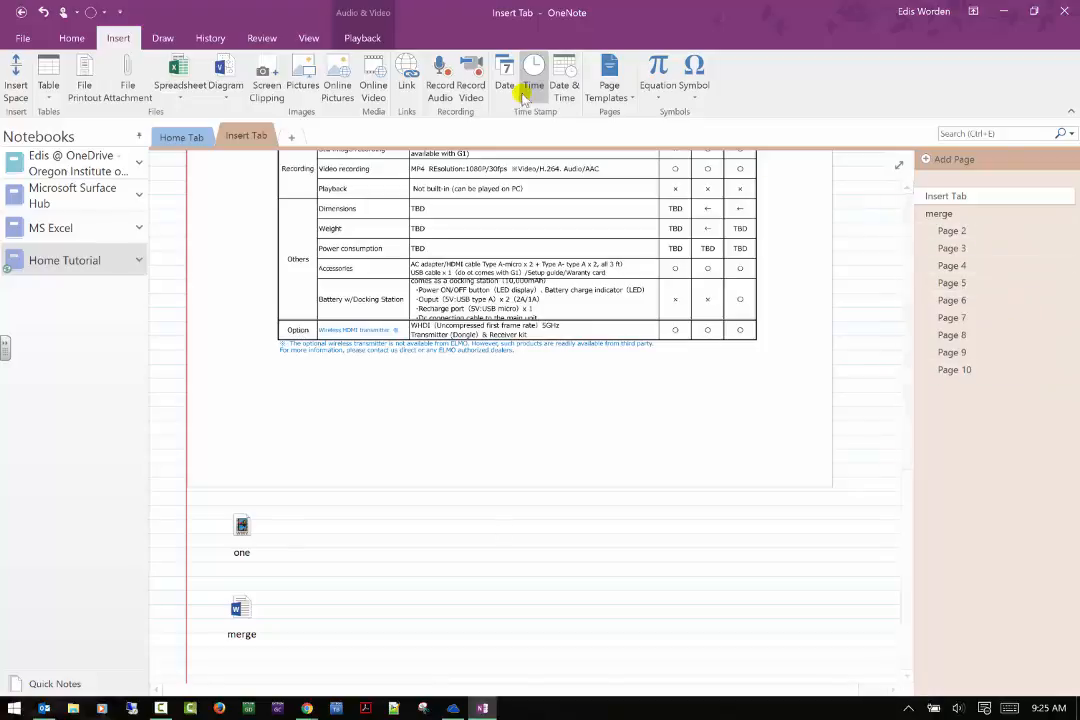
pyautogui.click(190, 88)
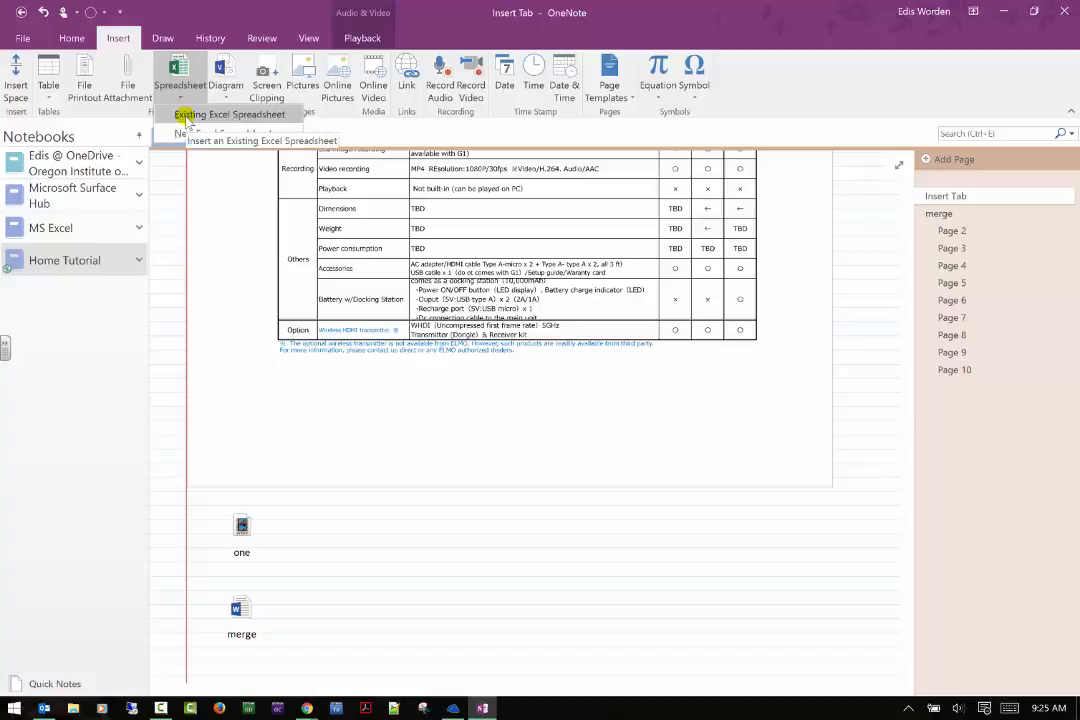
pyautogui.click(186, 118)
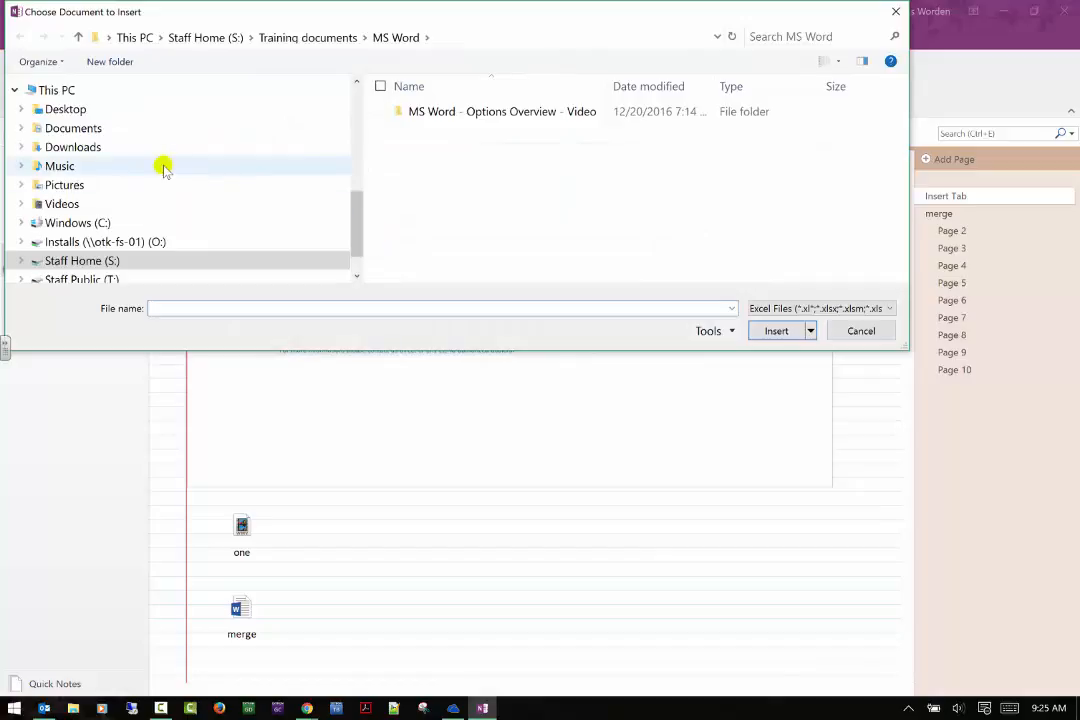
pyautogui.click(120, 260)
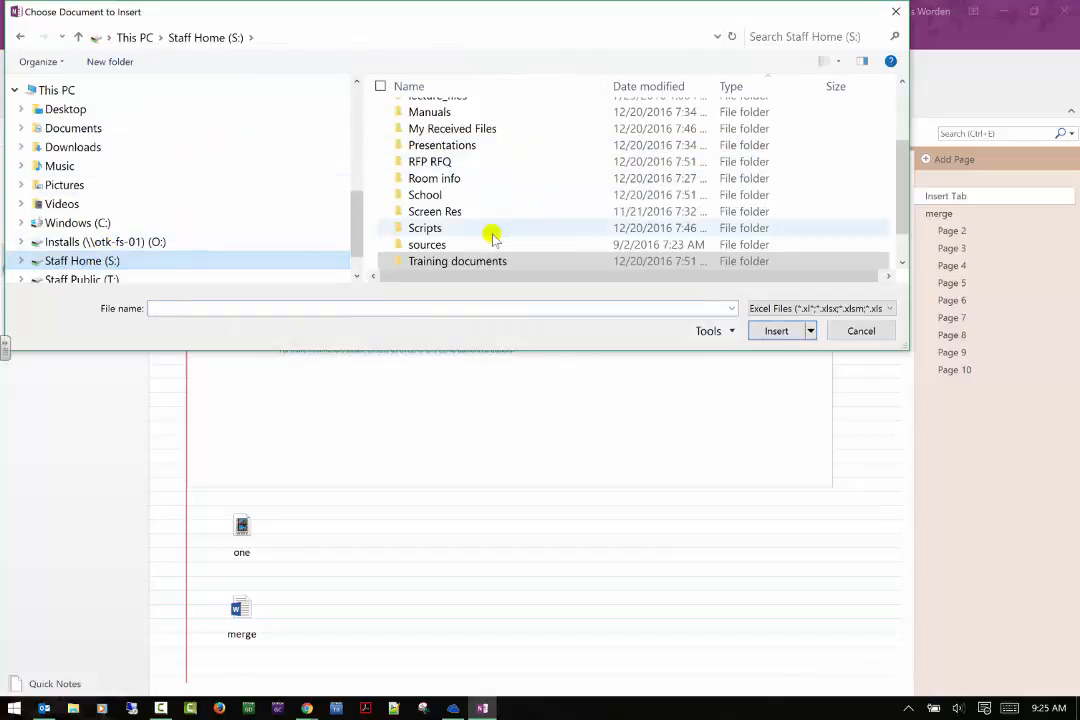
pyautogui.doubleClick(441, 257)
pyautogui.scroll(-2, 477, 150)
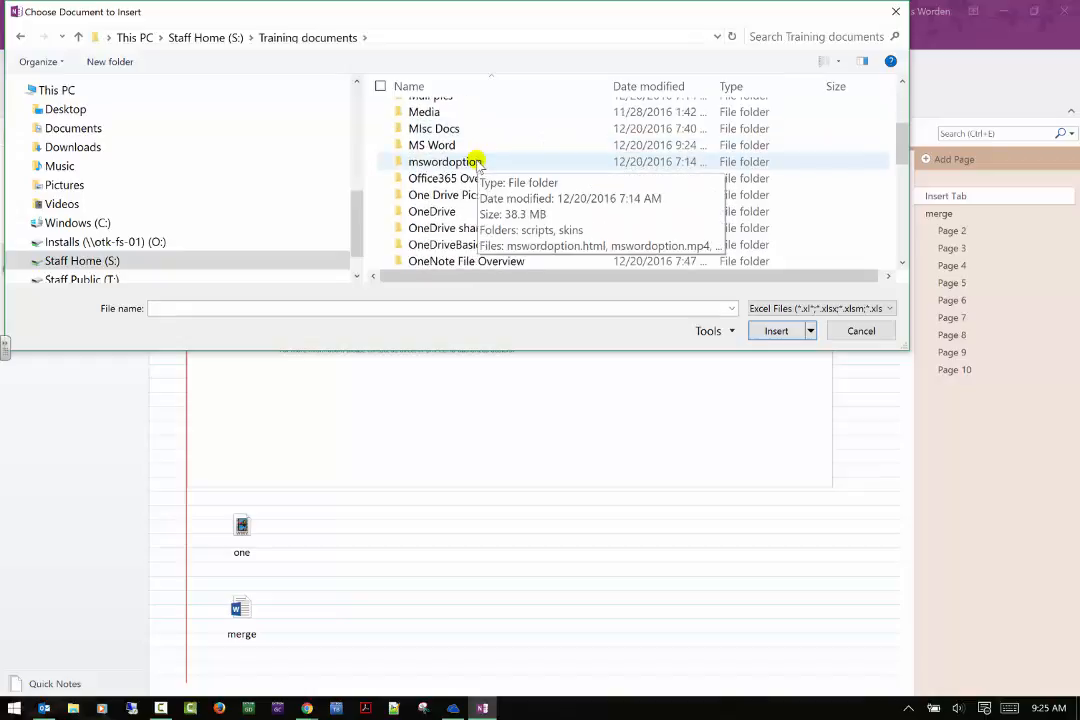
pyautogui.scroll(-1, 480, 170)
pyautogui.scroll(-1, 137, 220)
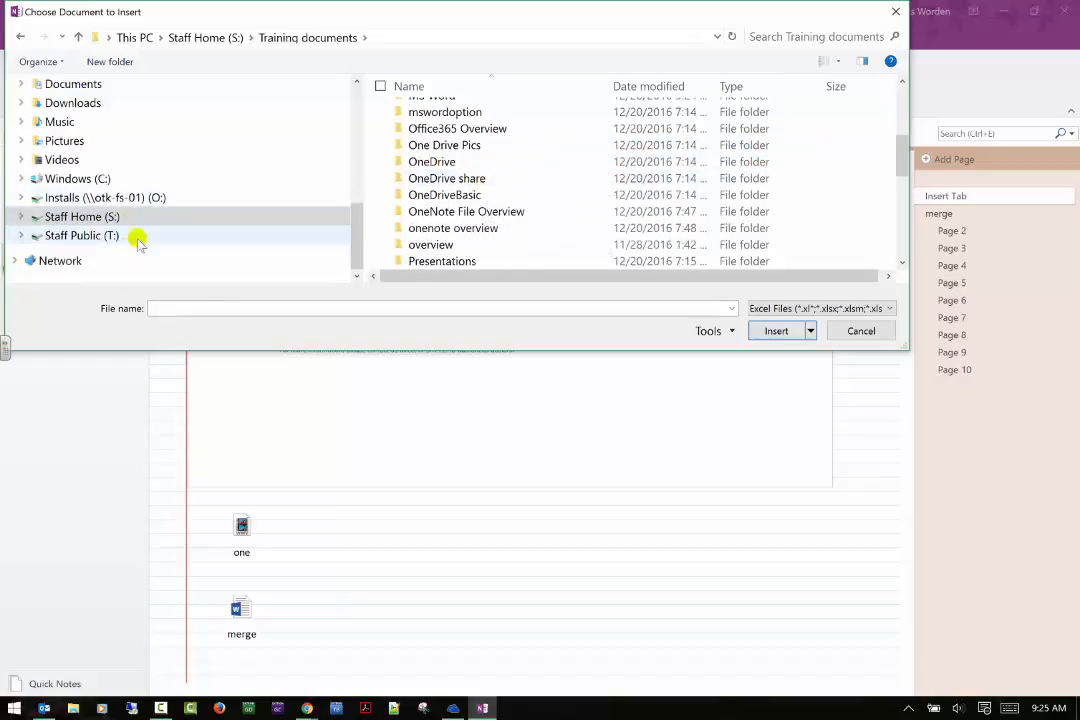
# - Choose lecture.xls from the Room info folder on Staff Home (S:) as the spreadsheet to insert
pyautogui.click(25, 217)
pyautogui.scroll(-1, 140, 190)
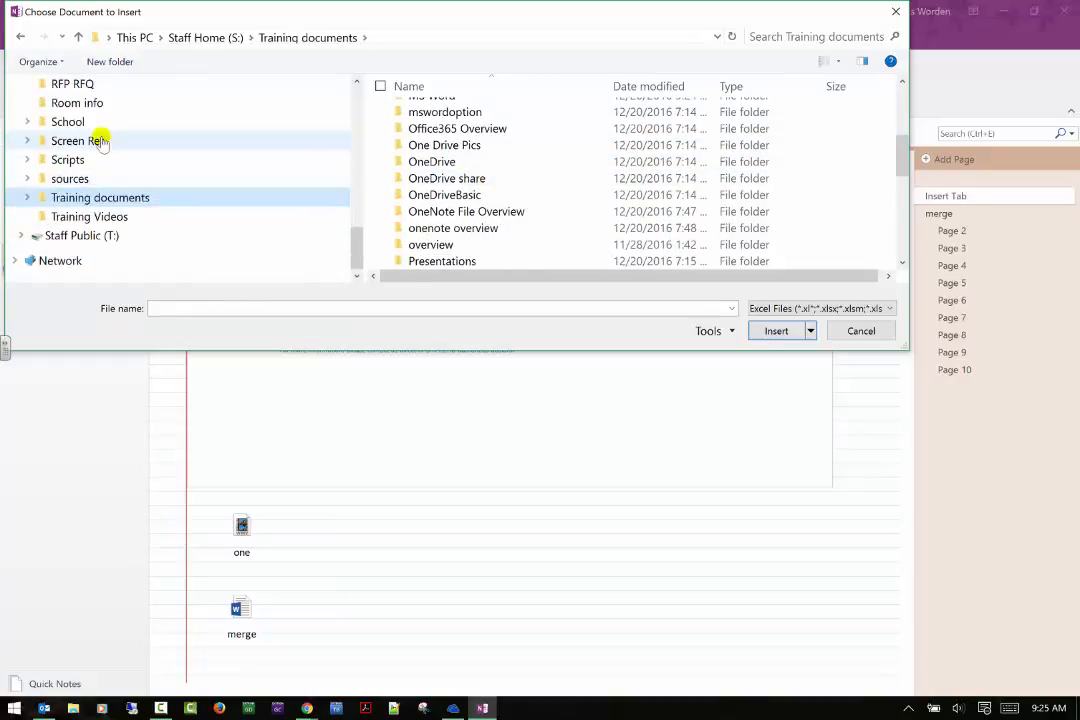
pyautogui.scroll(2, 104, 150)
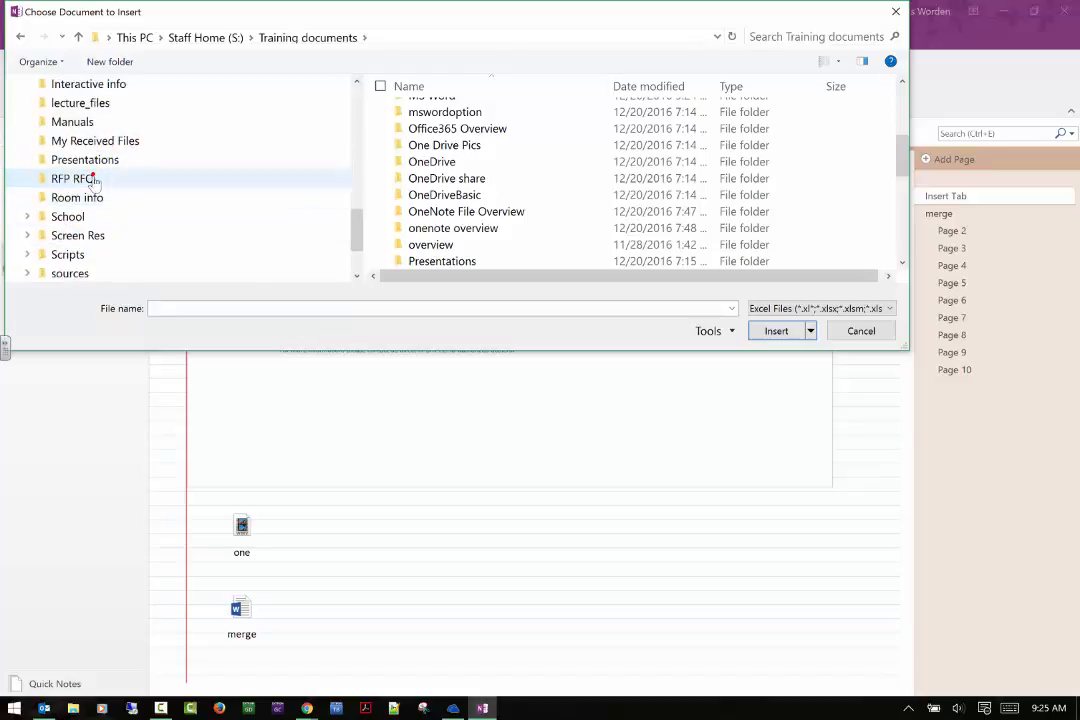
pyautogui.click(94, 180)
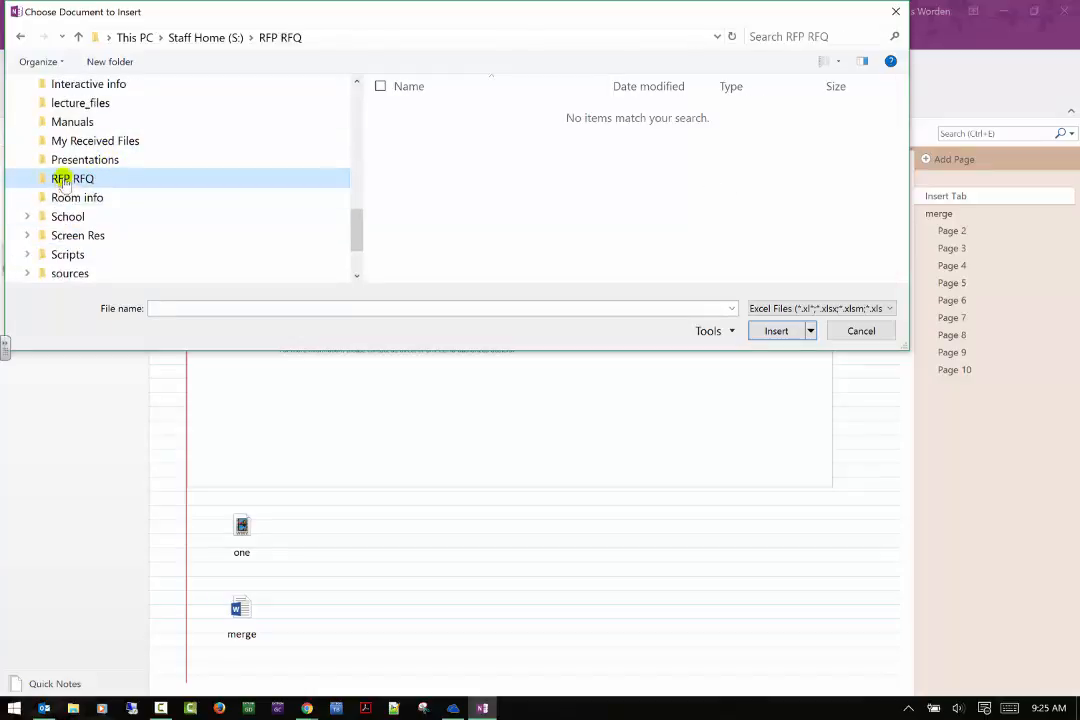
pyautogui.click(76, 198)
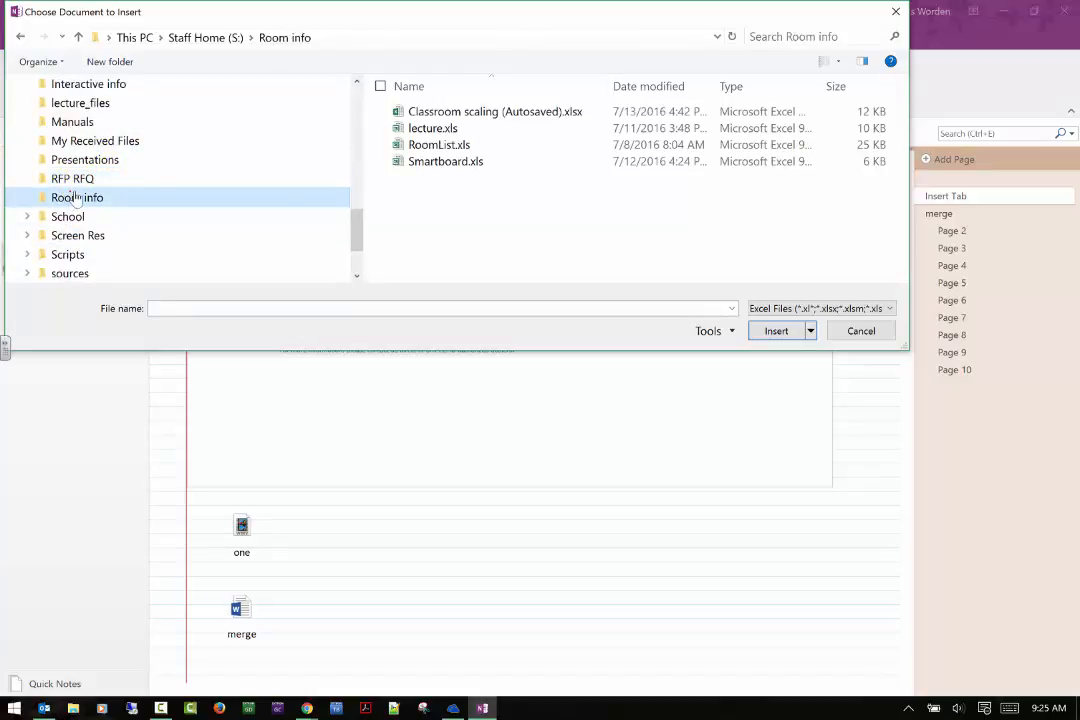
pyautogui.click(433, 128)
pyautogui.click(758, 330)
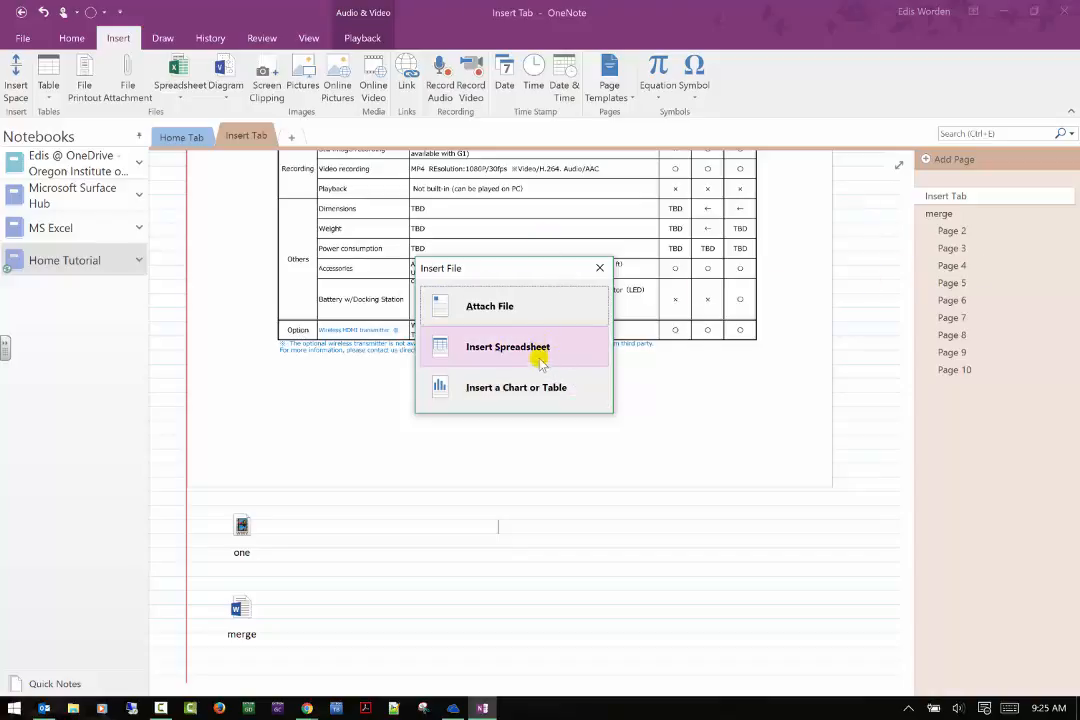
# - Insert lecture.xls as a chart or table, accepting the load and file format warnings and minimizing Outlook
pyautogui.click(554, 388)
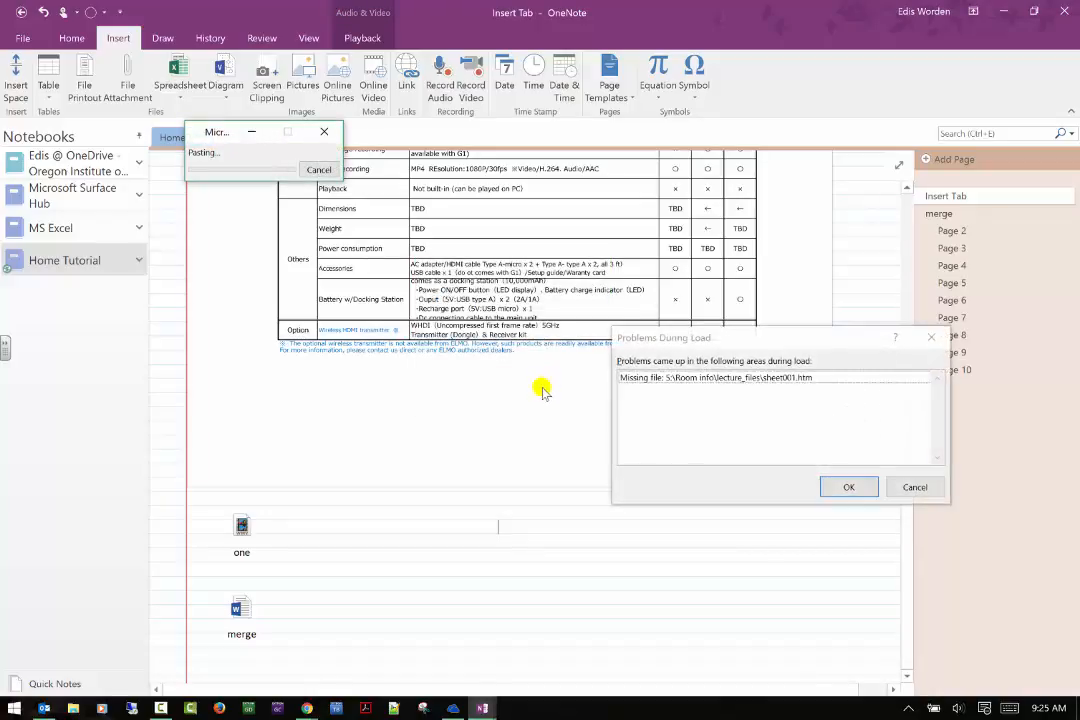
pyautogui.click(851, 488)
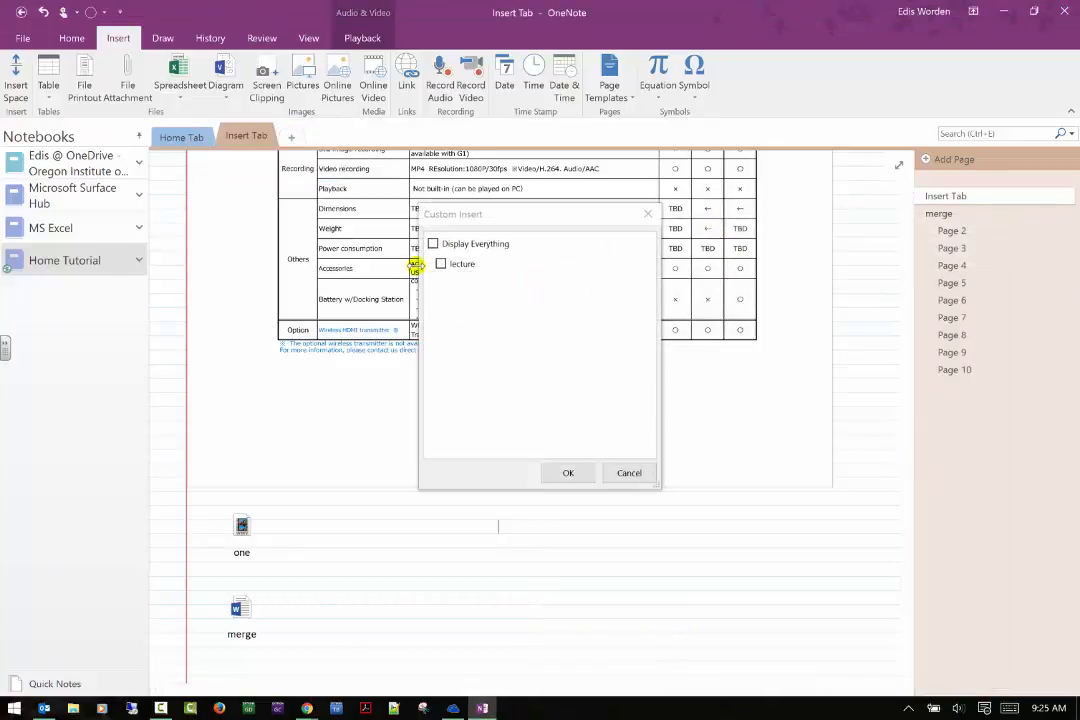
pyautogui.click(571, 472)
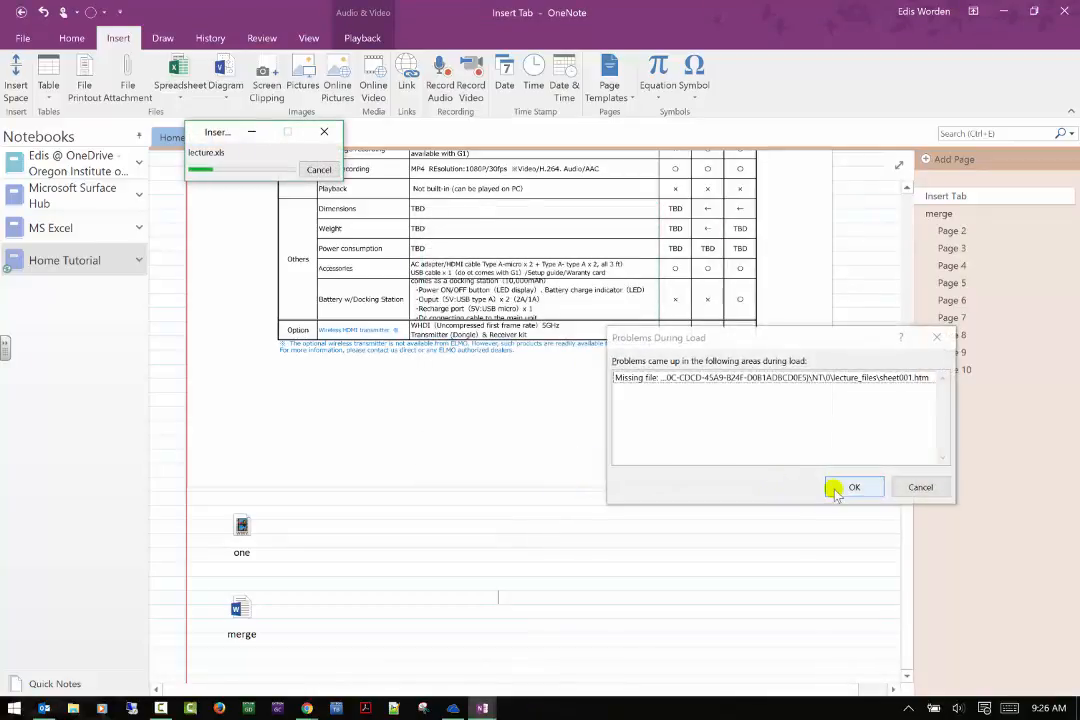
pyautogui.click(838, 489)
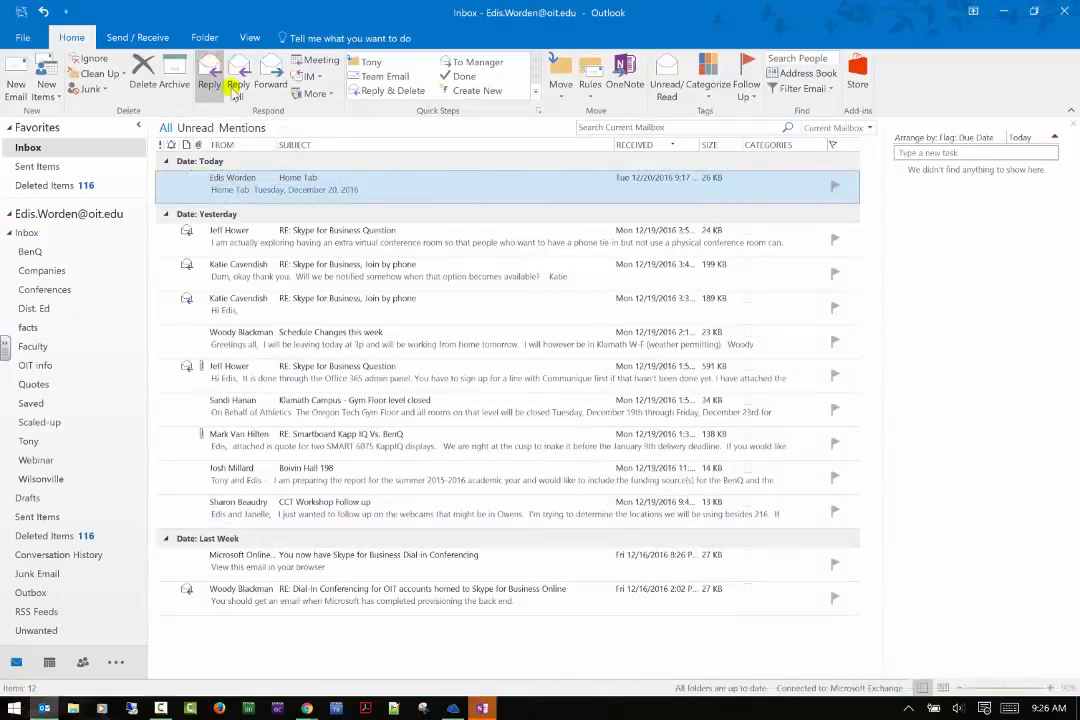
pyautogui.click(1004, 10)
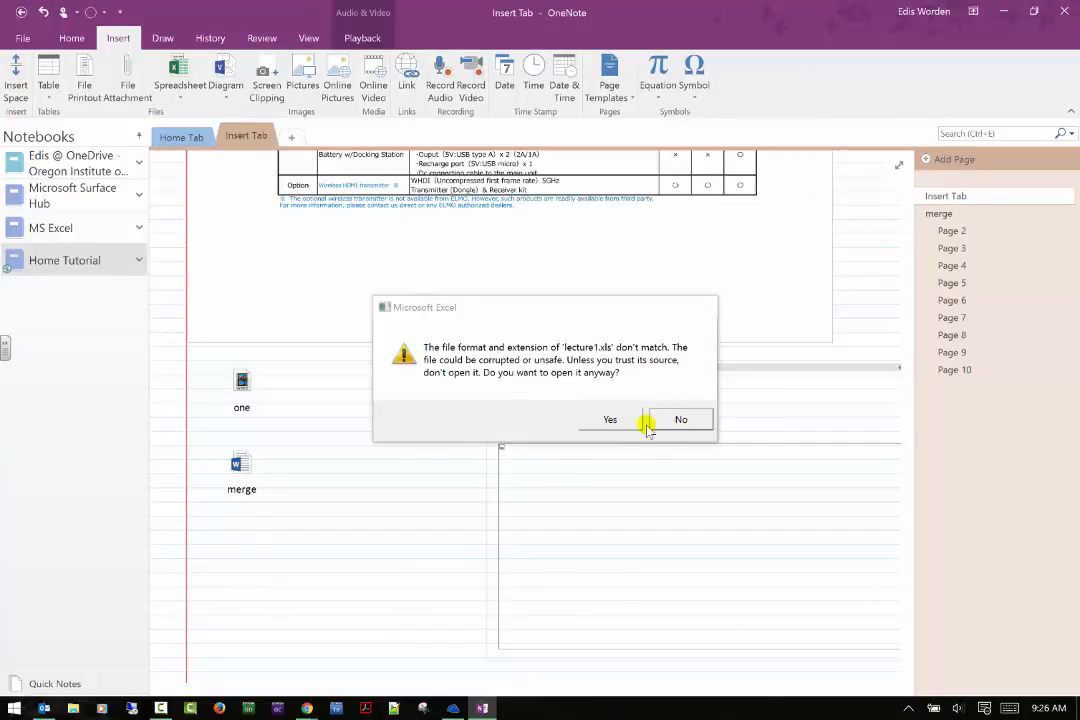
pyautogui.click(608, 419)
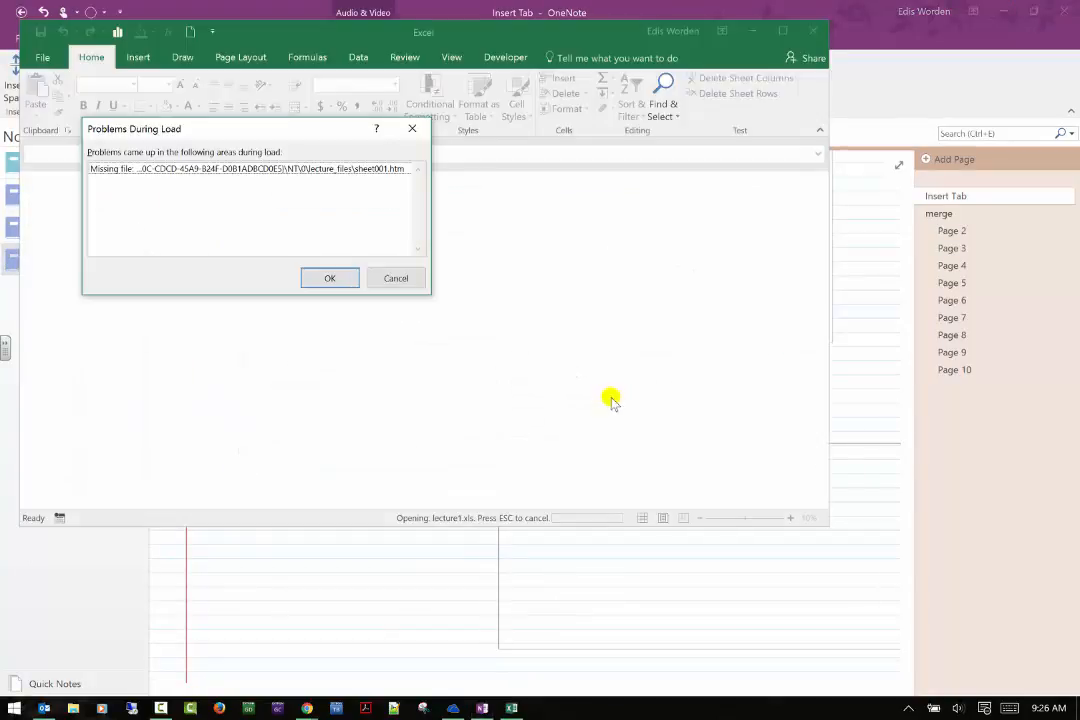
pyautogui.click(310, 277)
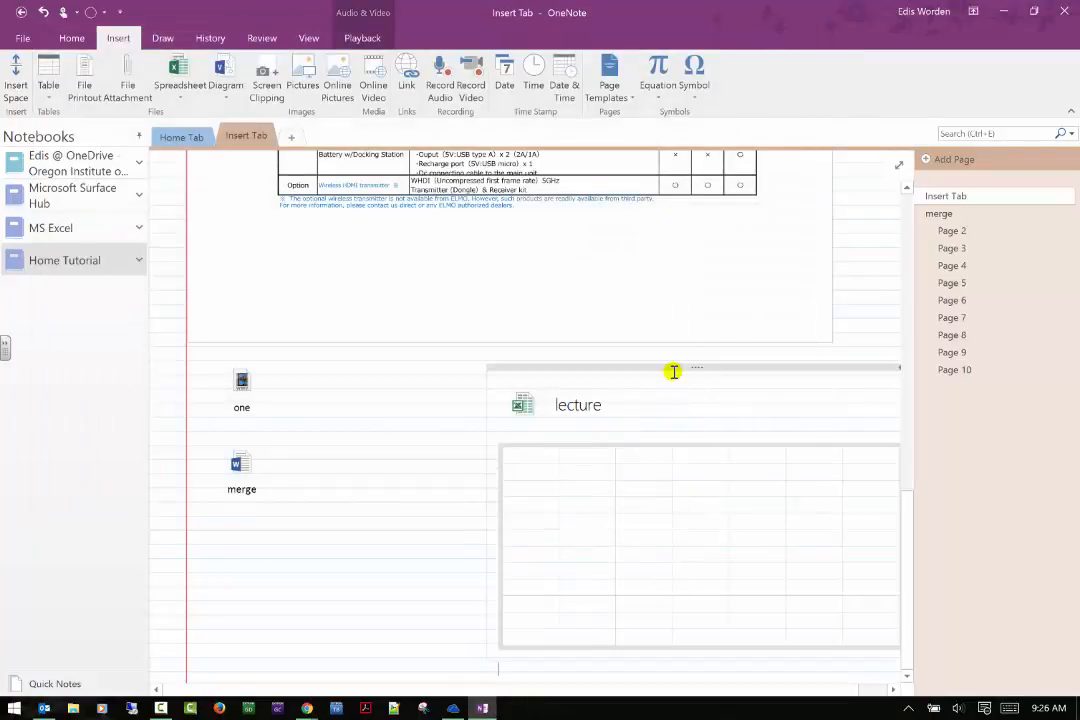
# - Move the lecture spreadsheet container closer to the one and merge attachments, then deselect it
pyautogui.click(674, 371)
pyautogui.moveTo(657, 368); pyautogui.dragTo(529, 368)
pyautogui.moveTo(525, 421); pyautogui.dragTo(530, 421)
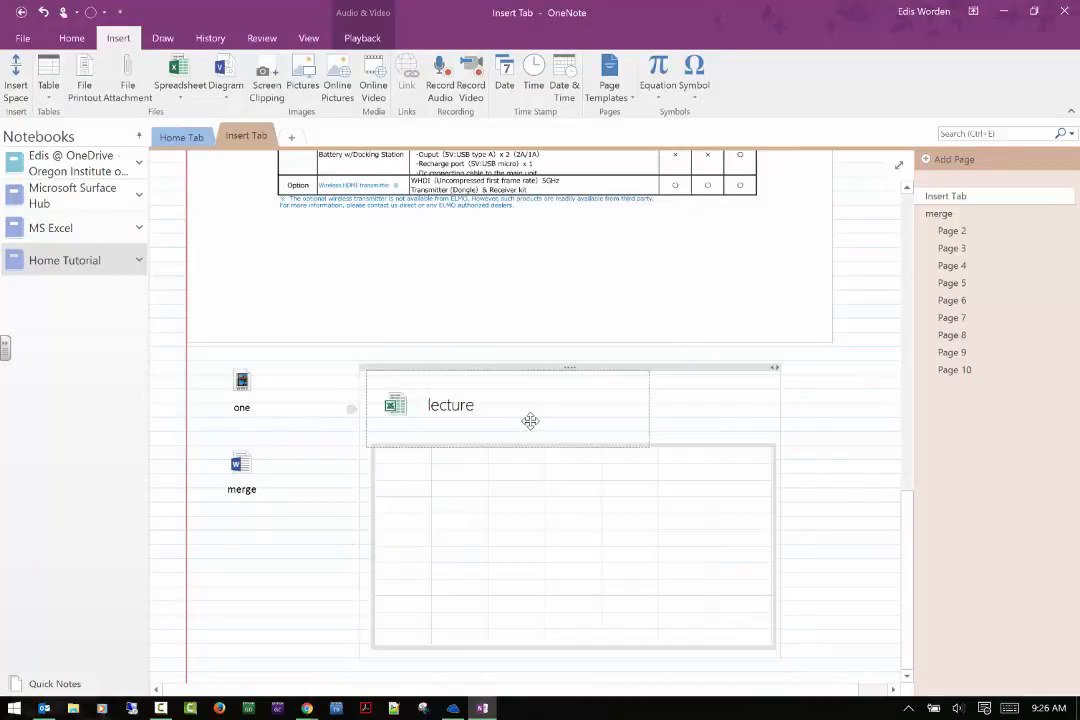
pyautogui.click(828, 459)
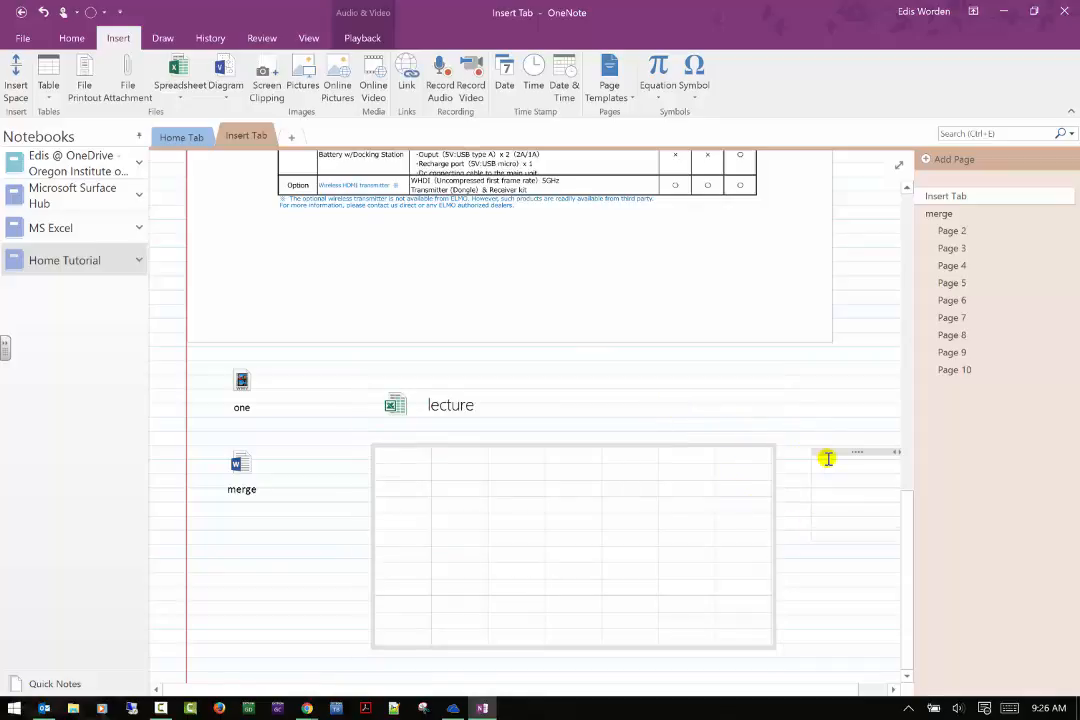
pyautogui.click(796, 396)
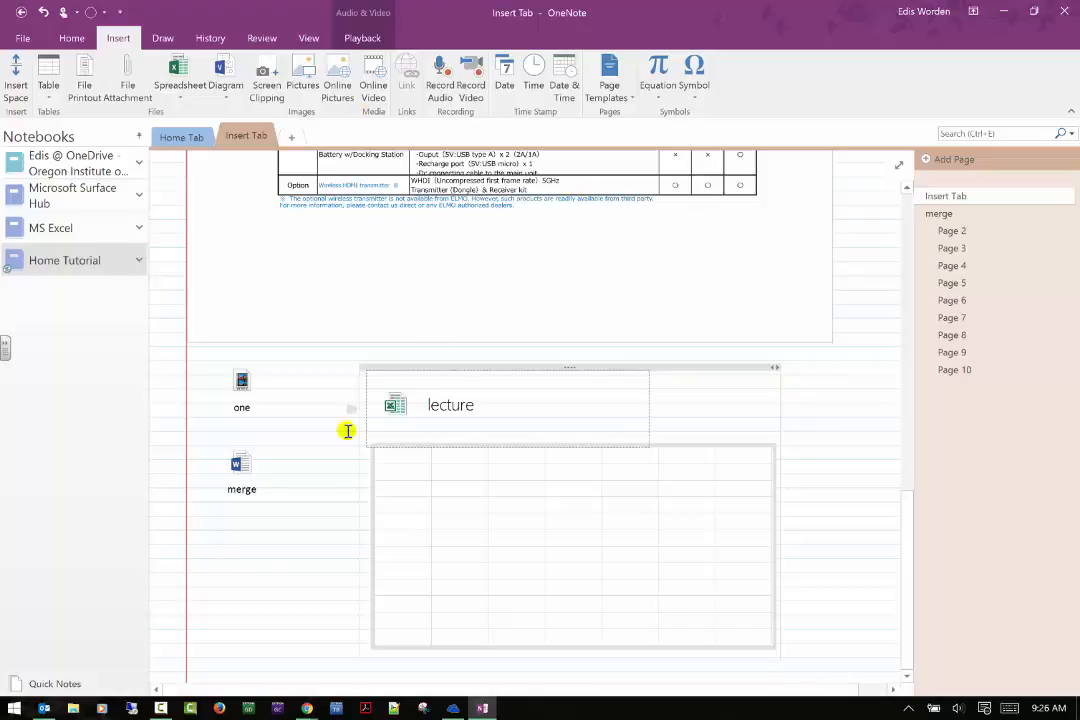
# - Insert the existing Visio drawing Dow 100.vsdx from the Desktop beneath the merge attachment and view the whole diagram
pyautogui.click(245, 530)
pyautogui.click(226, 78)
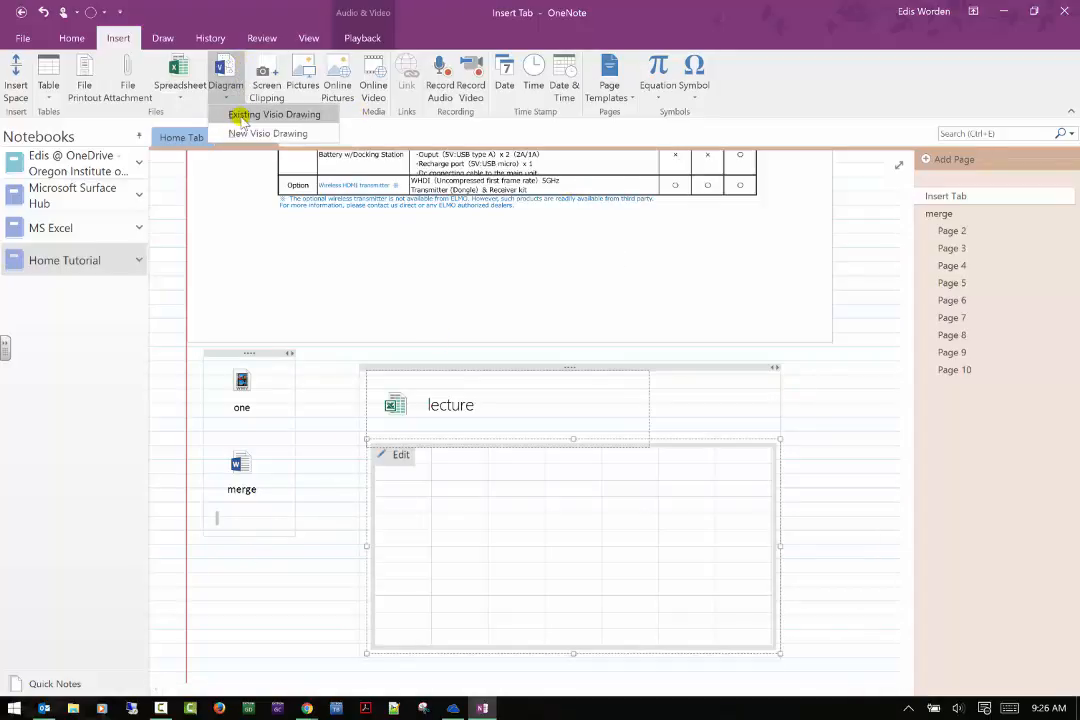
pyautogui.click(238, 114)
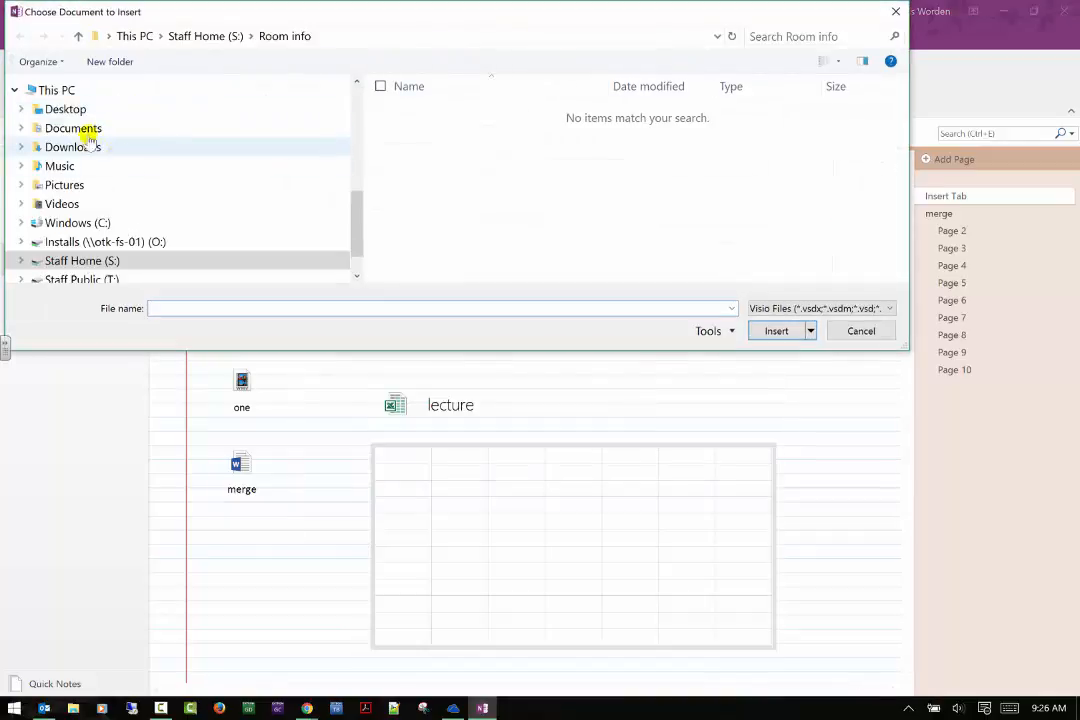
pyautogui.click(65, 109)
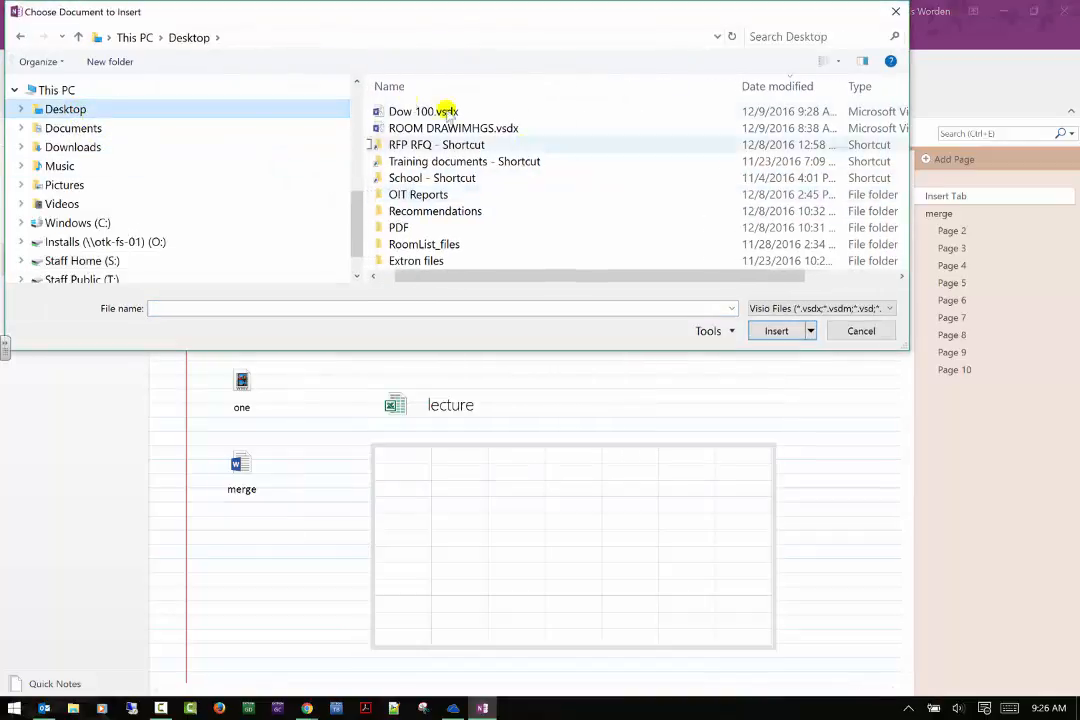
pyautogui.click(446, 111)
pyautogui.click(788, 338)
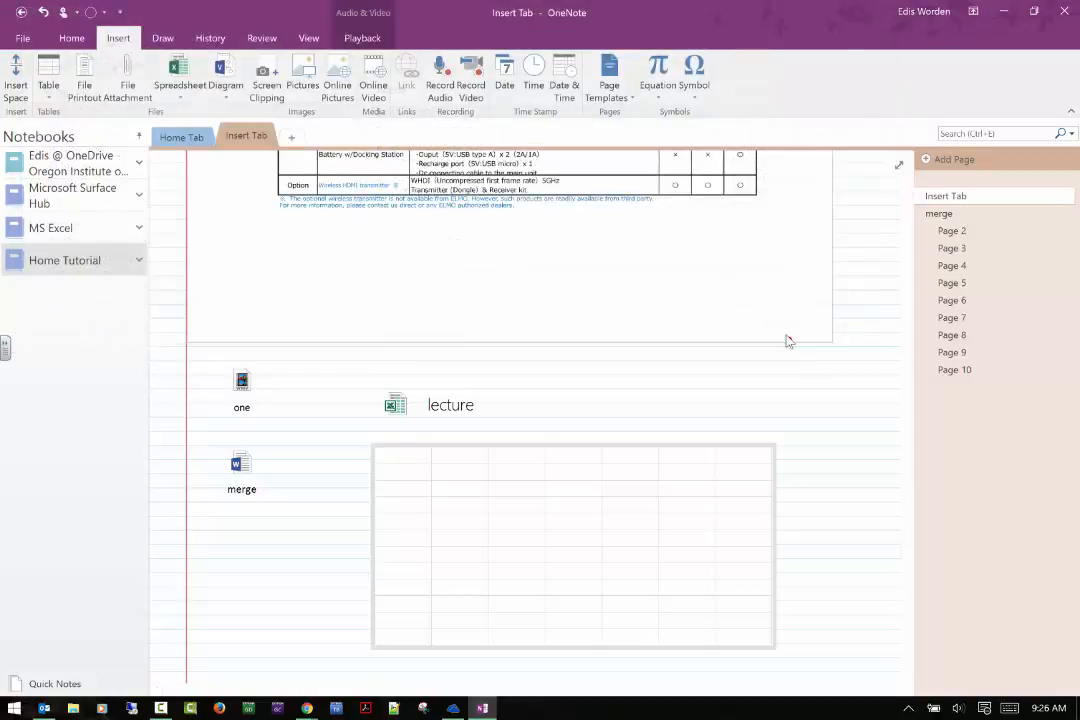
pyautogui.click(458, 364)
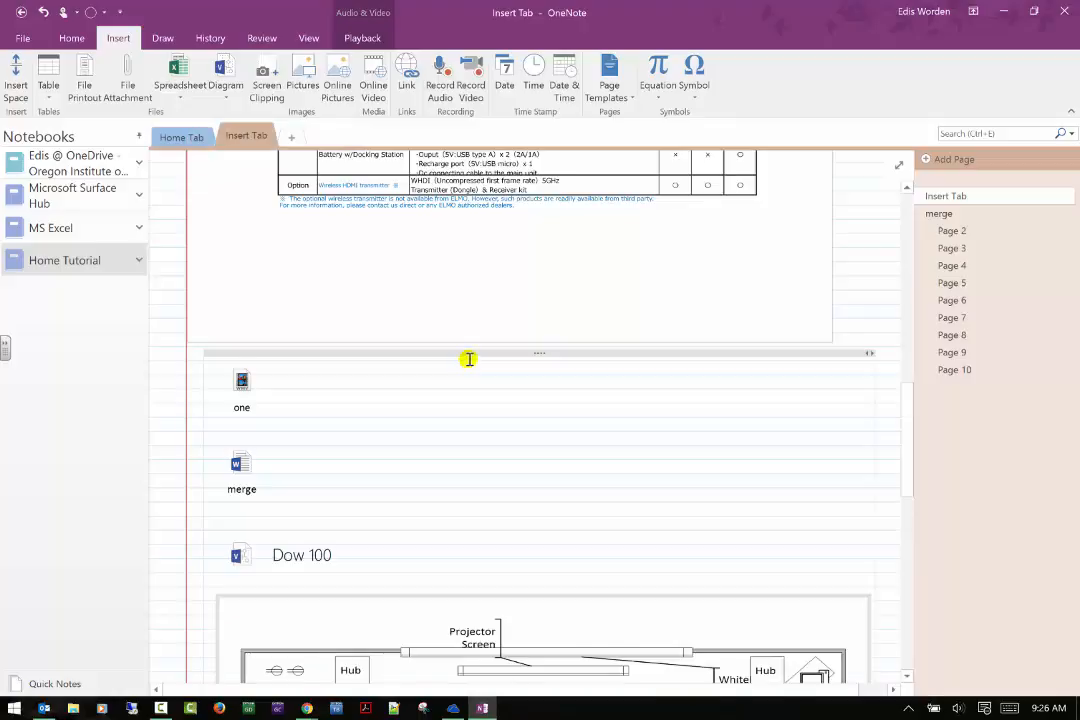
pyautogui.scroll(-10, 469, 358)
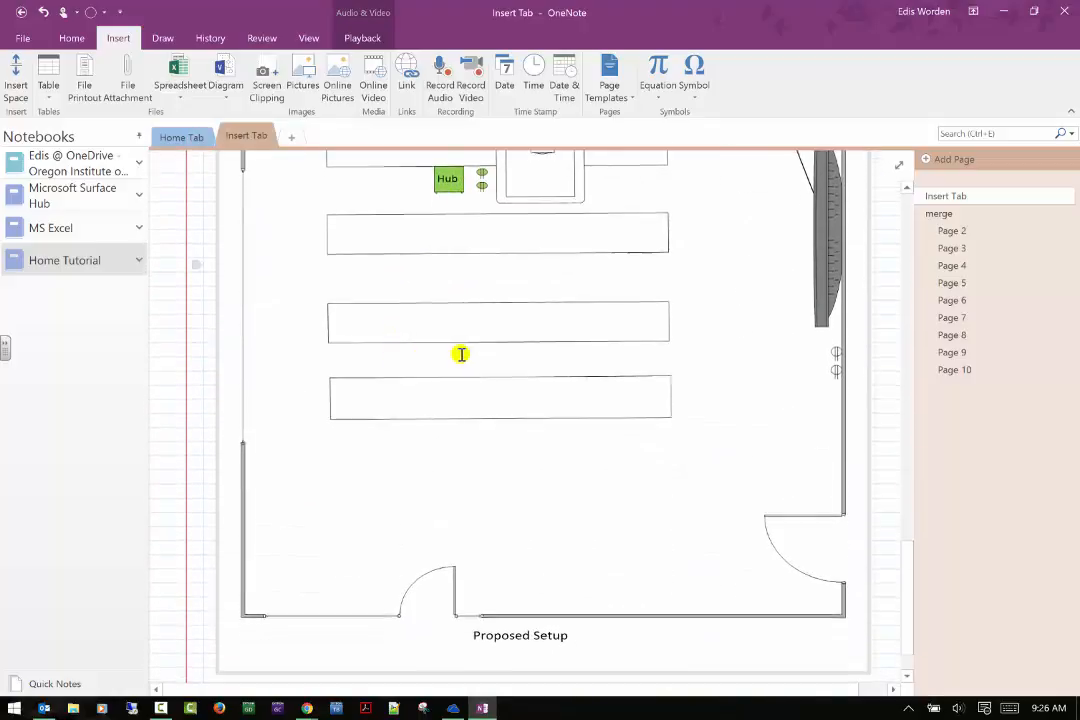
pyautogui.scroll(-2, 461, 354)
pyautogui.rightClick(365, 708)
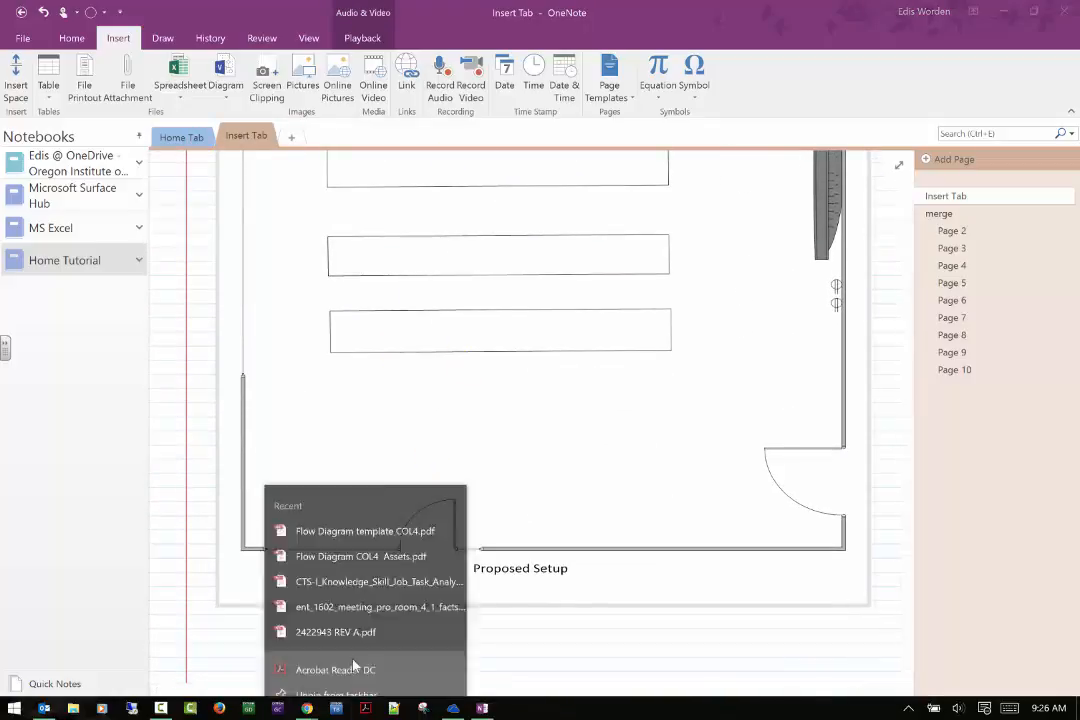
pyautogui.click(357, 667)
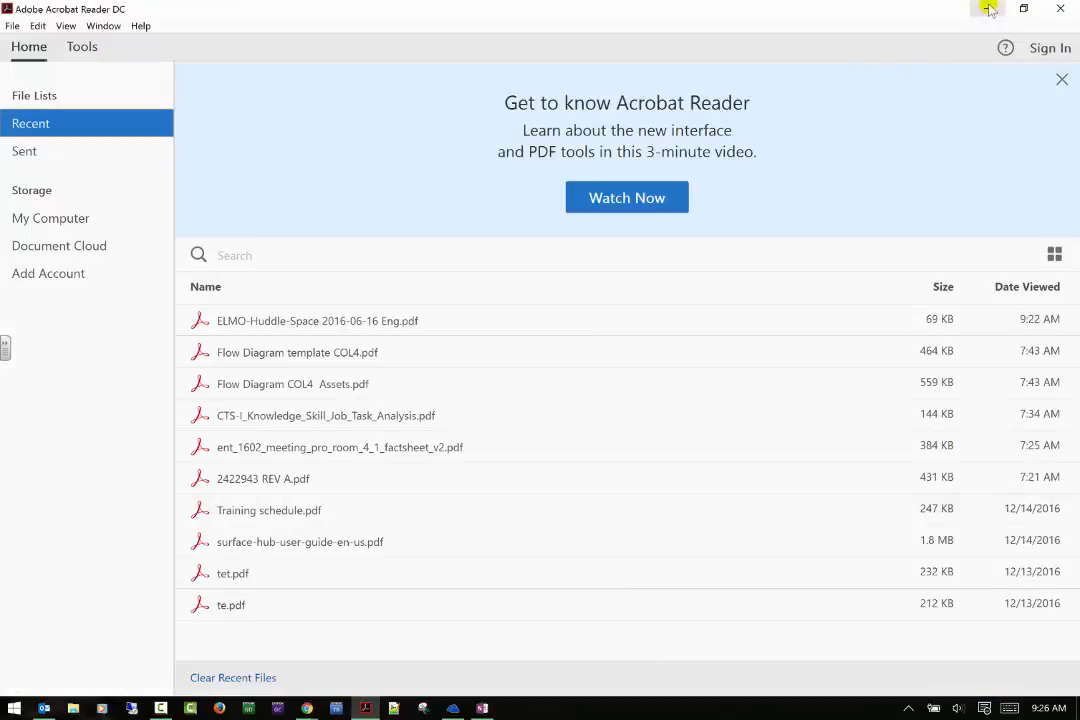
pyautogui.click(987, 8)
pyautogui.scroll(1, 342, 643)
pyautogui.click(321, 646)
pyautogui.scroll(-1, 721, 453)
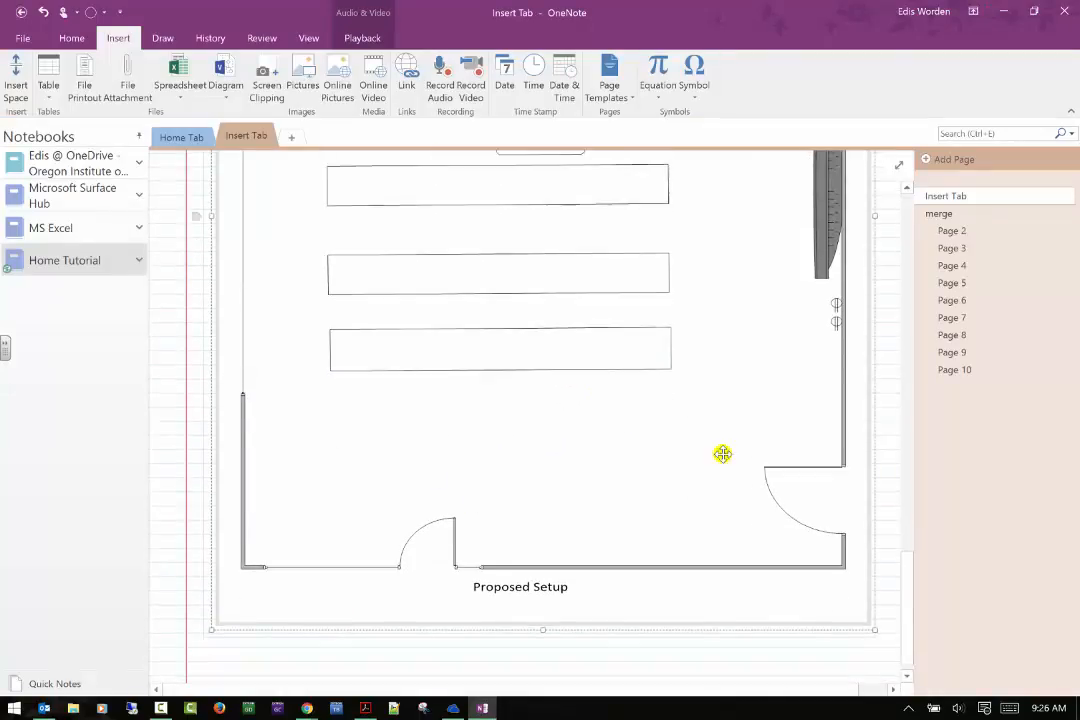
# - Insert a screen clipping of the Yahoo News lead story from the browser into the page, just below the Visio drawing
pyautogui.click(893, 597)
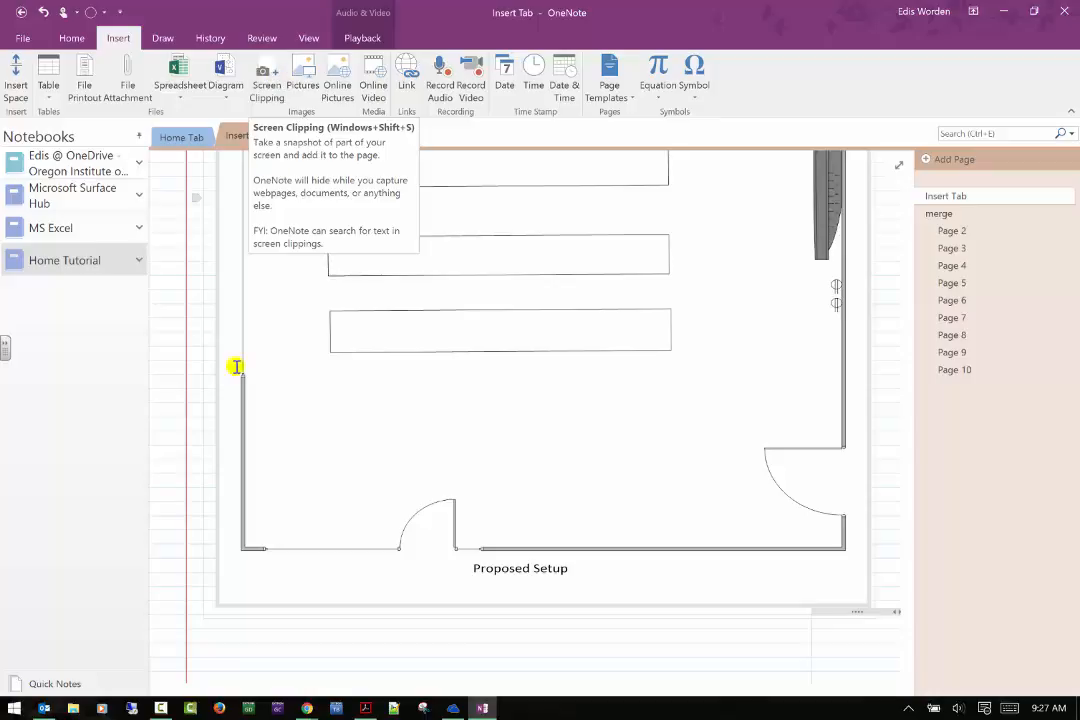
pyautogui.press('super+shift+s')
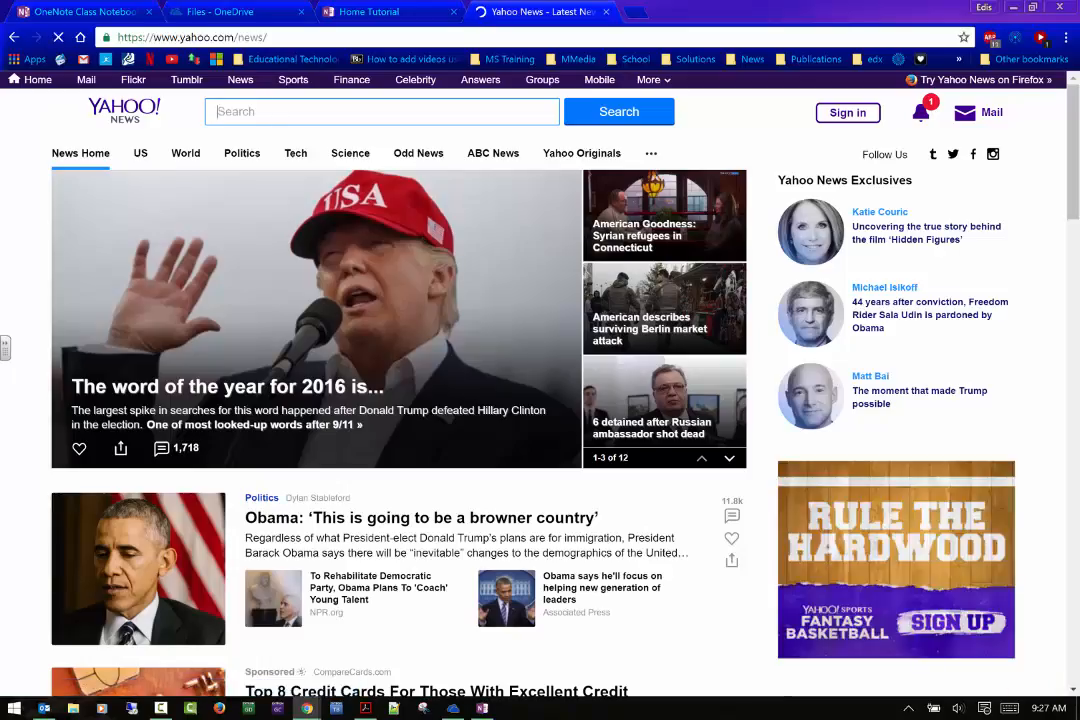
pyautogui.click(494, 712)
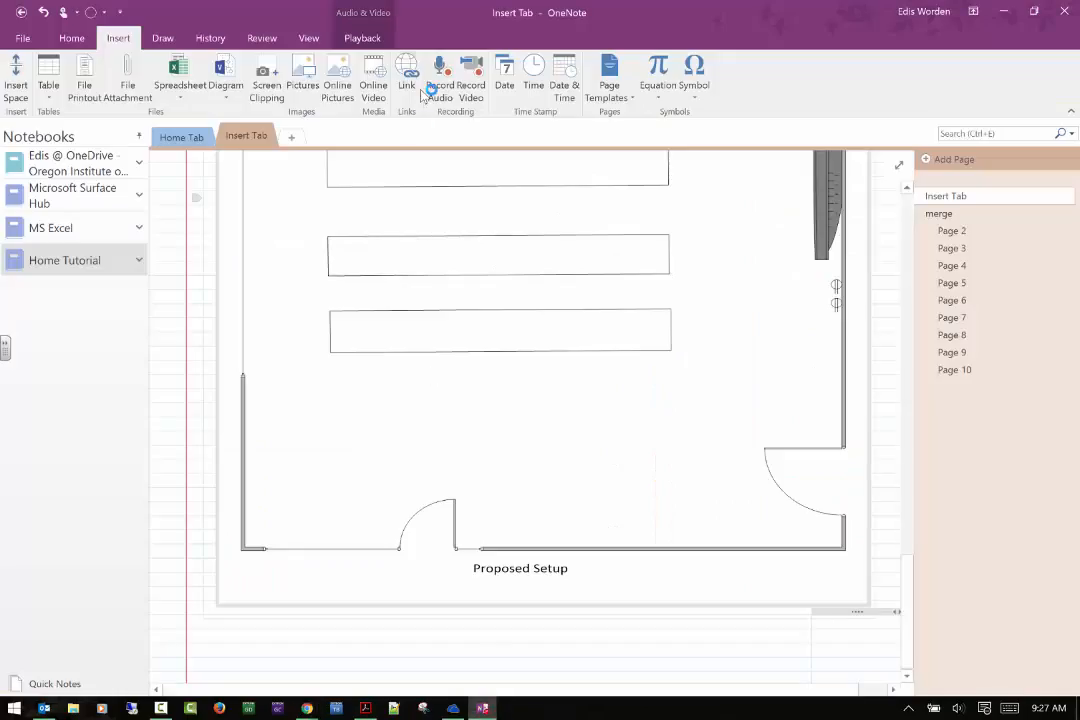
pyautogui.click(265, 78)
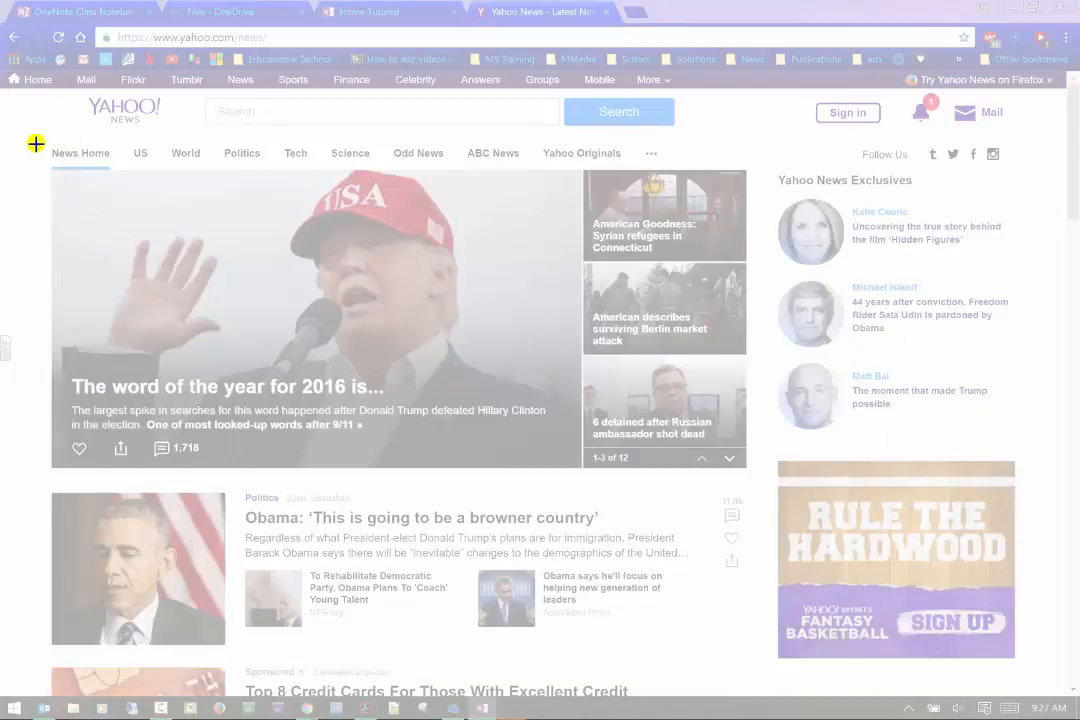
pyautogui.moveTo(35, 144); pyautogui.dragTo(578, 475)
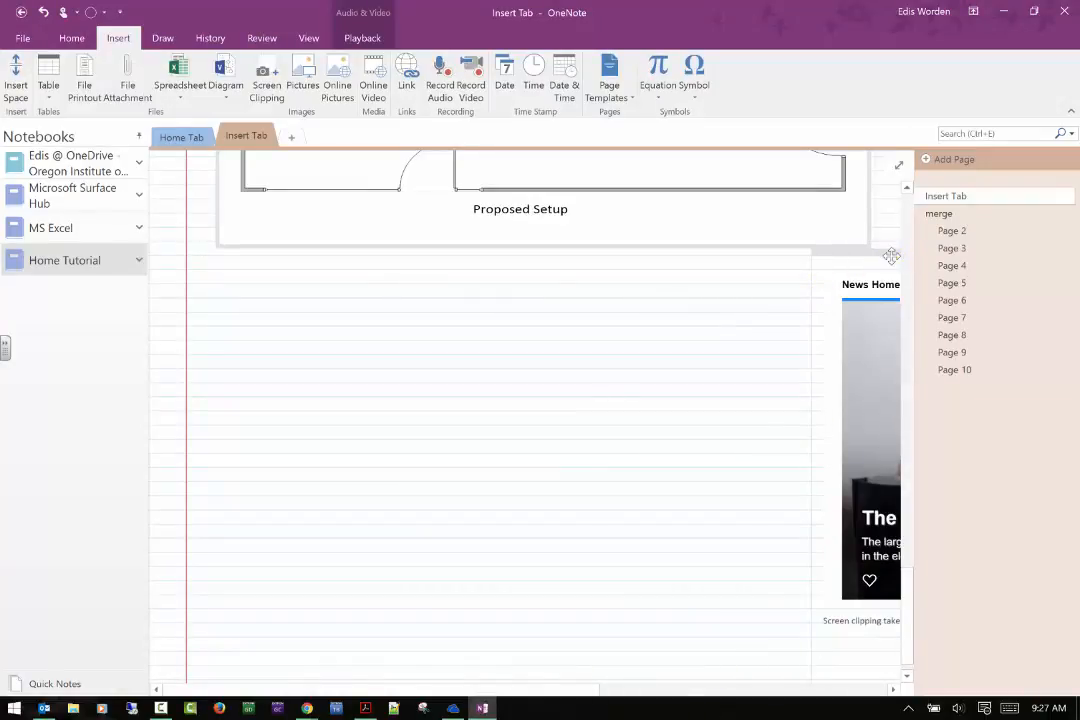
# - Move the Yahoo News screen clipping to the page's margin directly below the Visio drawing and deselect it
pyautogui.moveTo(891, 256); pyautogui.dragTo(265, 292)
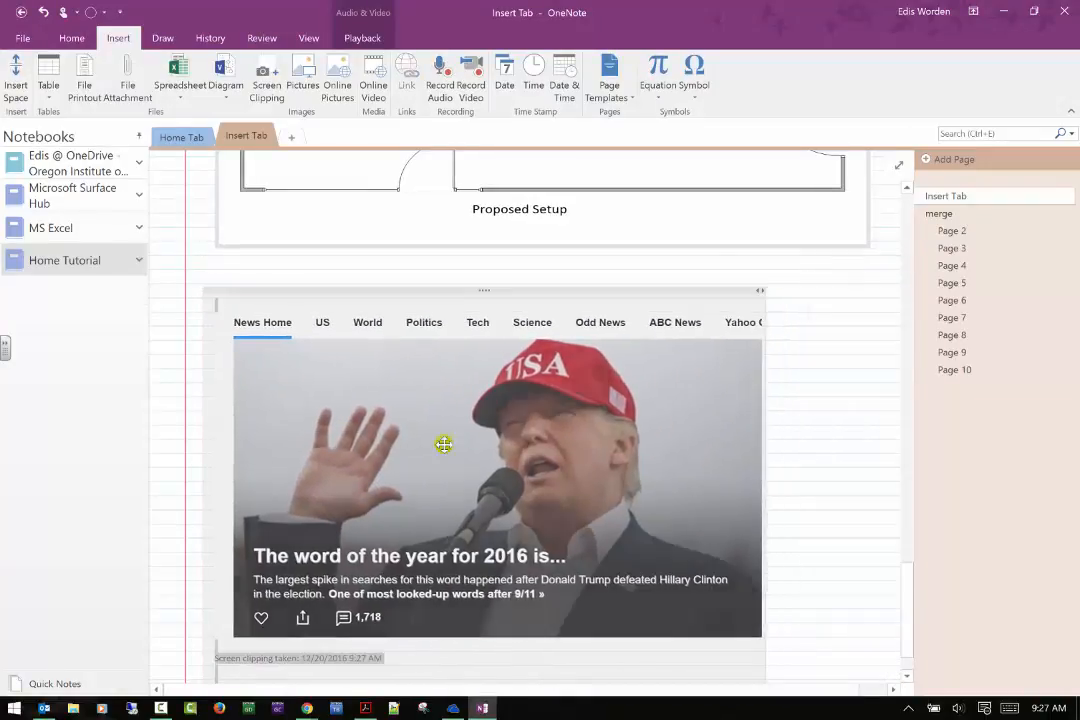
pyautogui.scroll(-1, 443, 444)
pyautogui.click(803, 389)
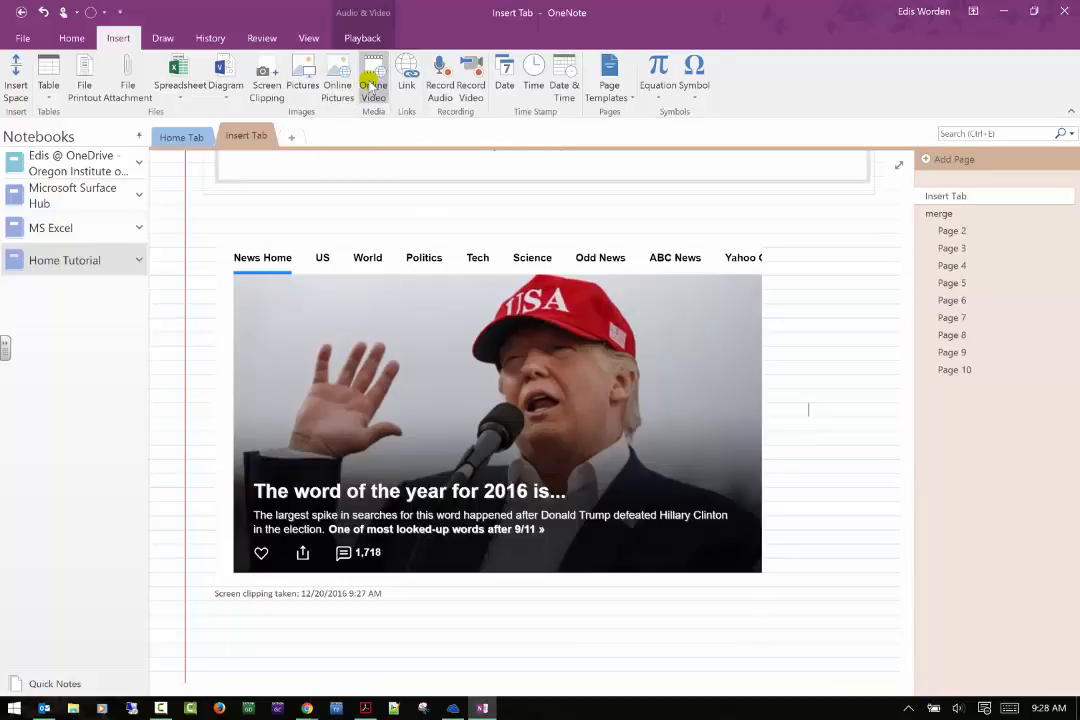
# - View the available sources for inserting online pictures without picking any
pyautogui.click(345, 90)
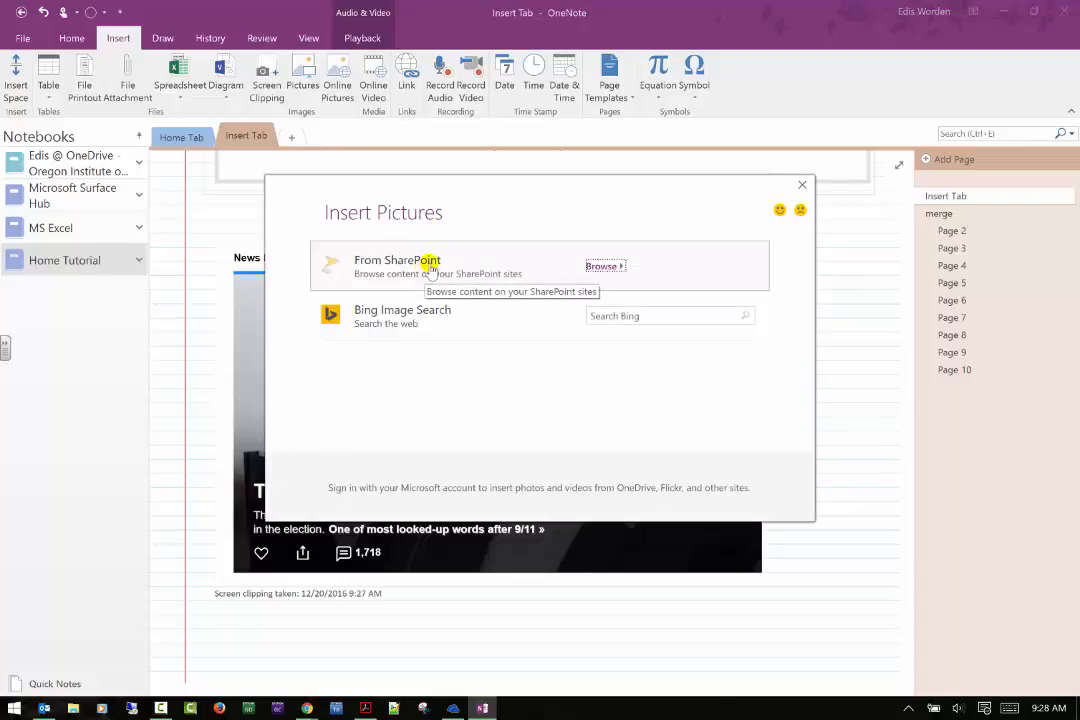
pyautogui.click(802, 187)
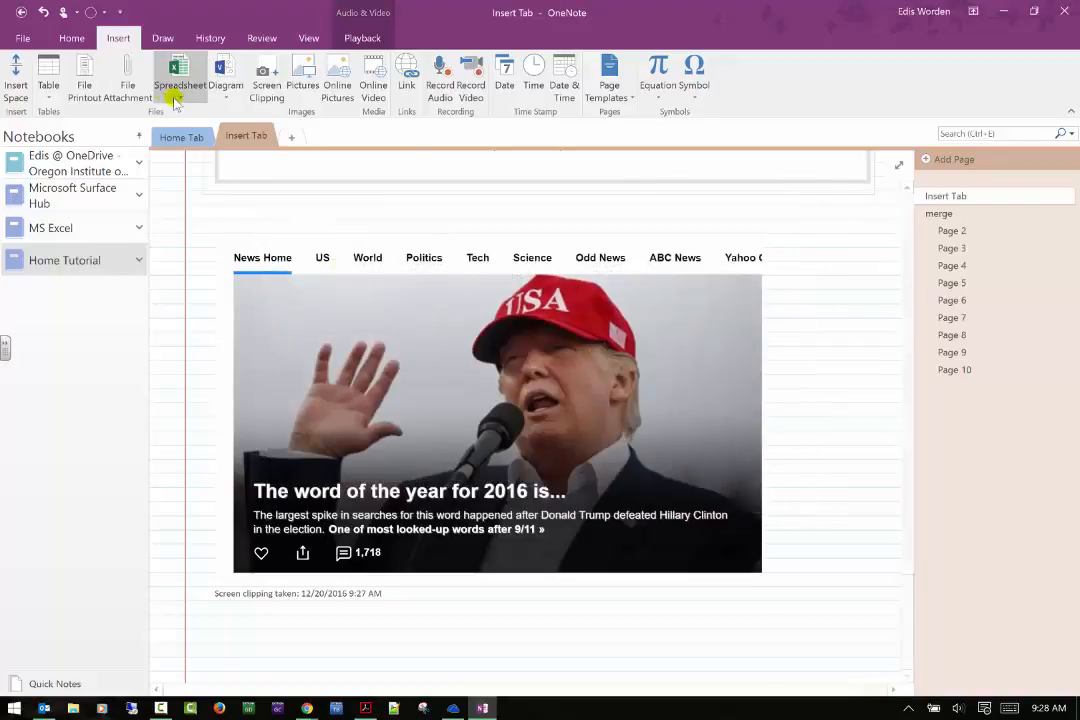
# - Start inserting an online video, then switch to Chrome and open YouTube through a web search for "youtube"
pyautogui.click(373, 96)
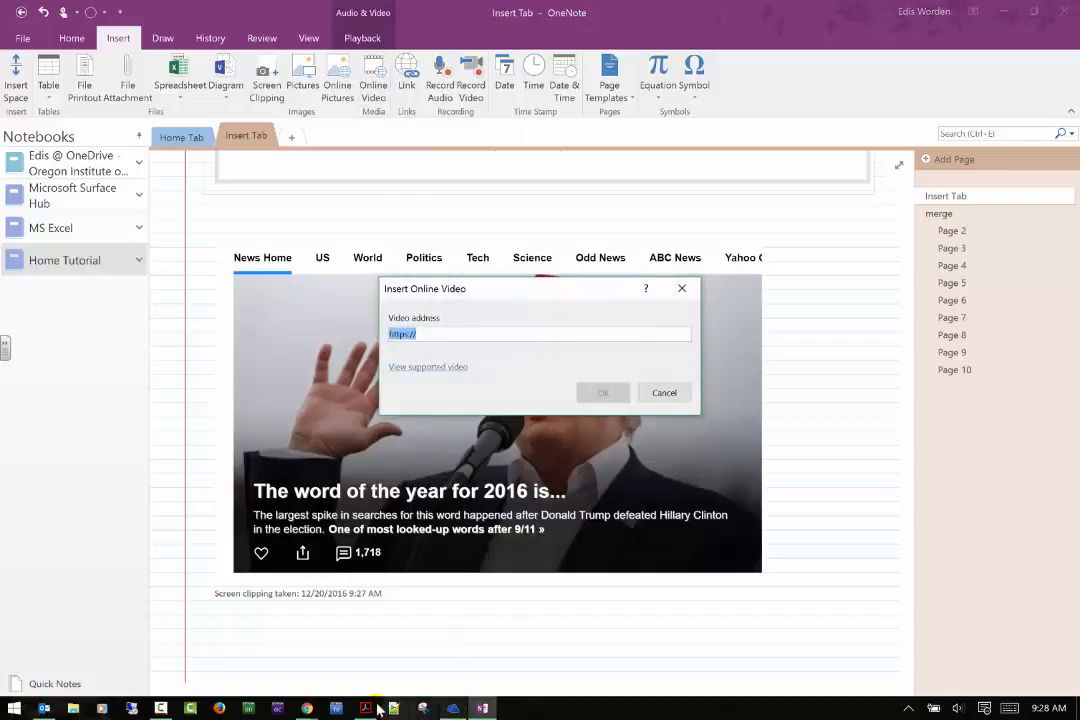
pyautogui.click(307, 708)
pyautogui.click(393, 631)
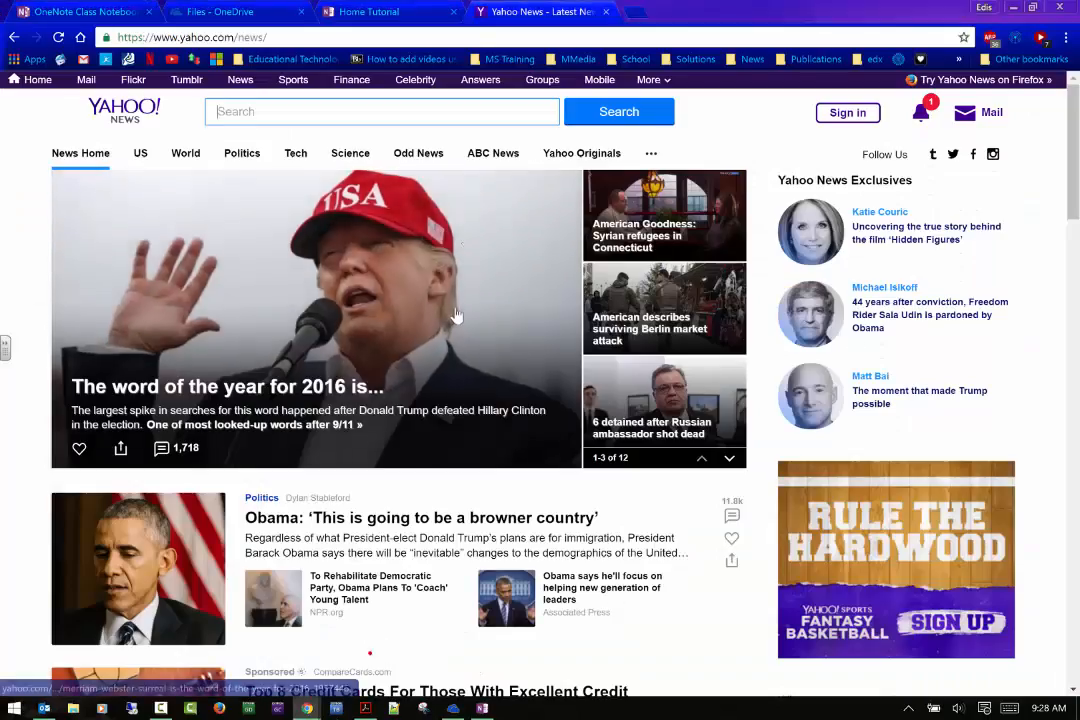
pyautogui.click(447, 40)
pyautogui.write('youtube')
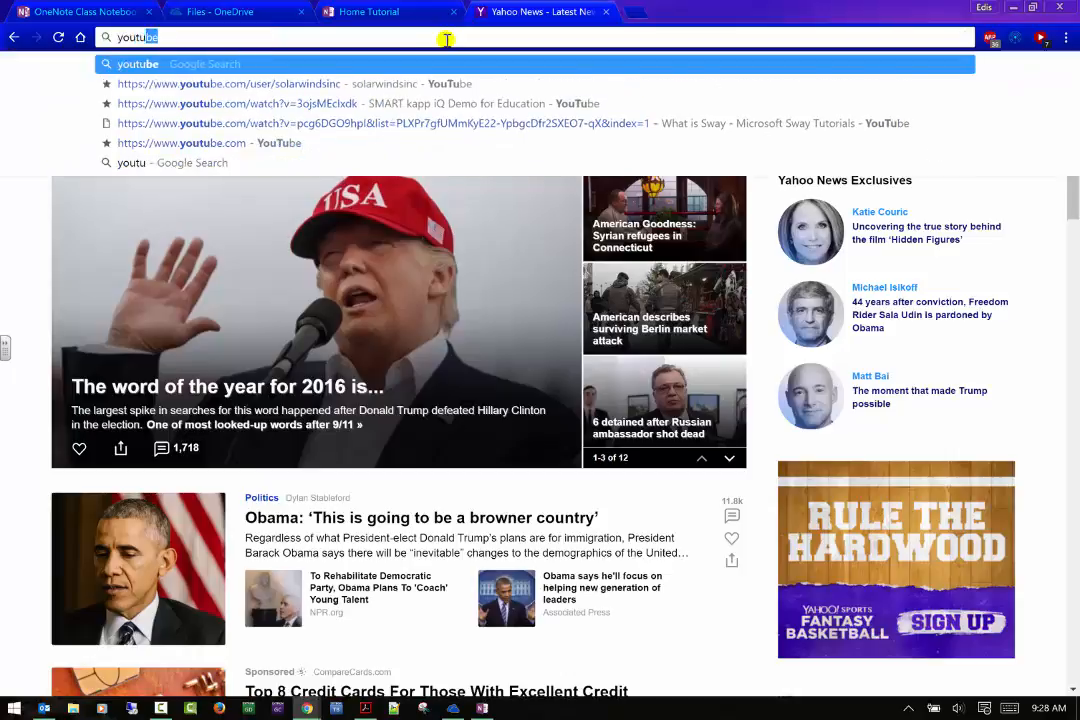
pyautogui.press('Return')
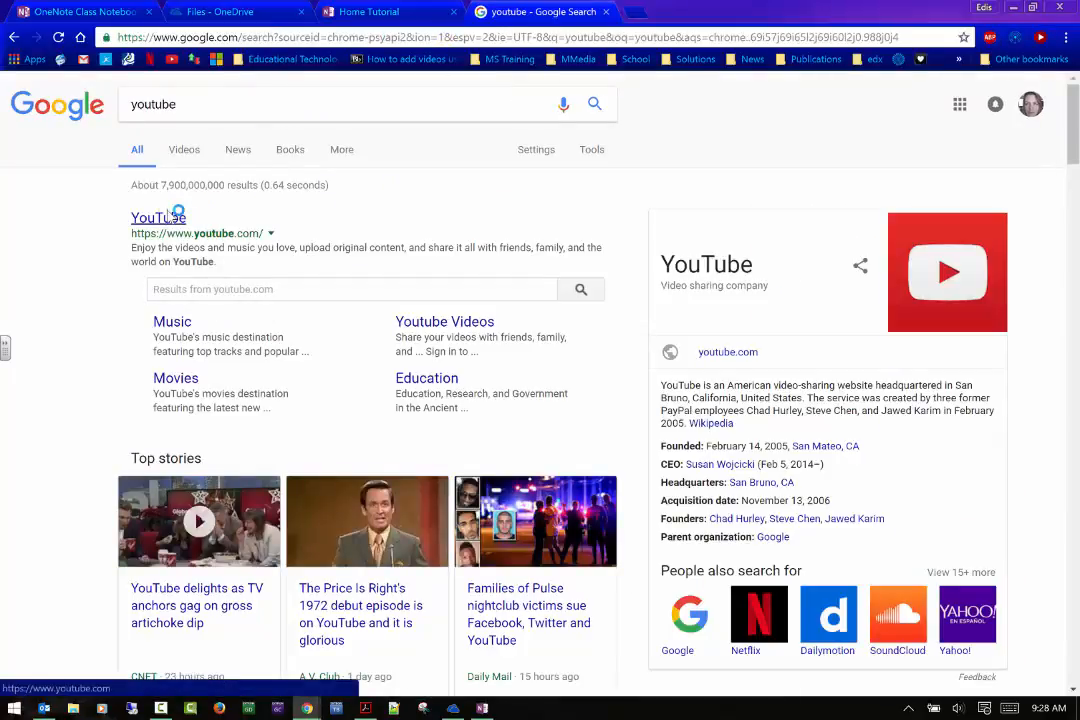
pyautogui.click(168, 212)
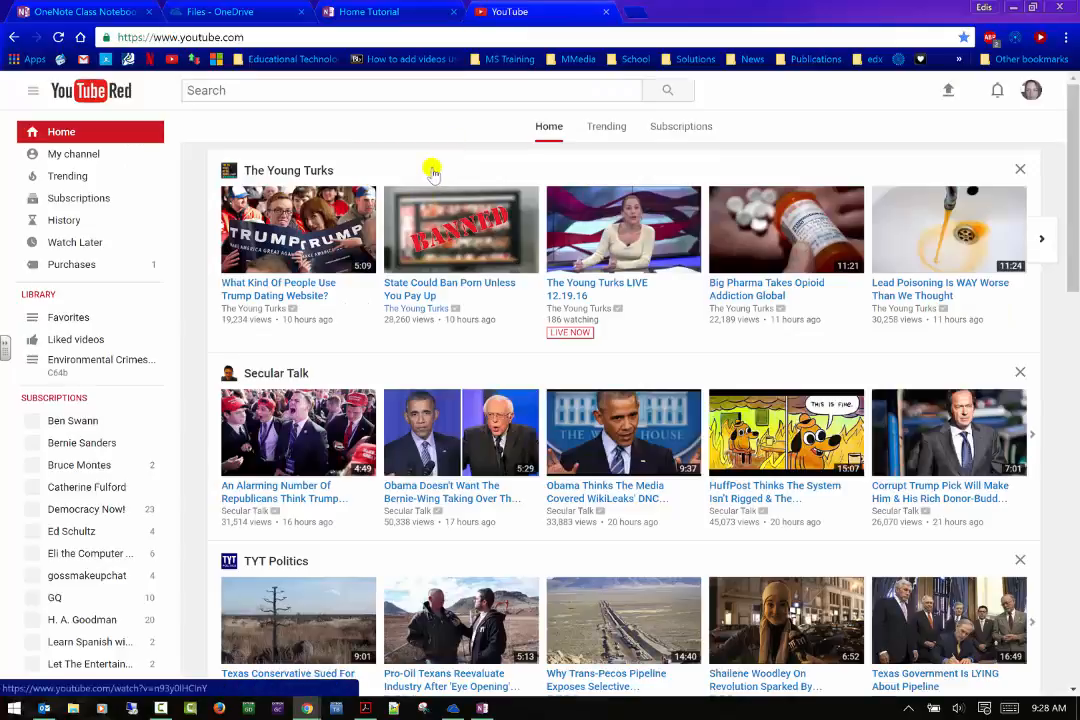
# - Open the video "Bill Maher Just Broke His Silence to Address Donald Trump" from YouTube's trending list and pause it
pyautogui.scroll(-8, 400, 220)
pyautogui.scroll(-4, 360, 245)
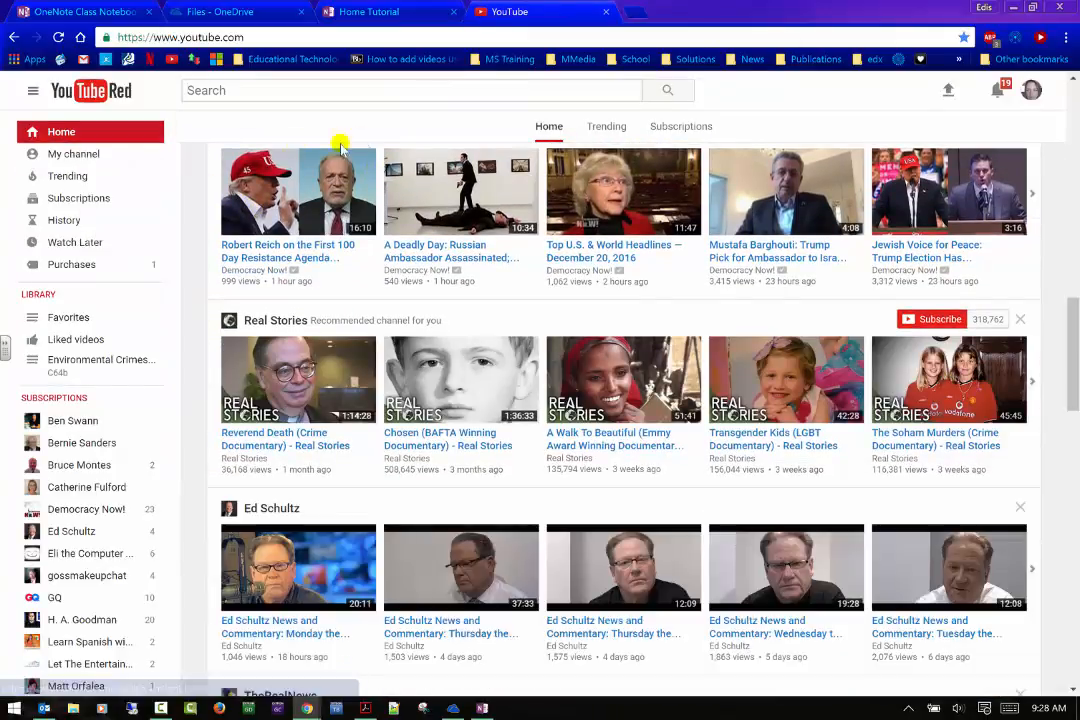
pyautogui.click(70, 175)
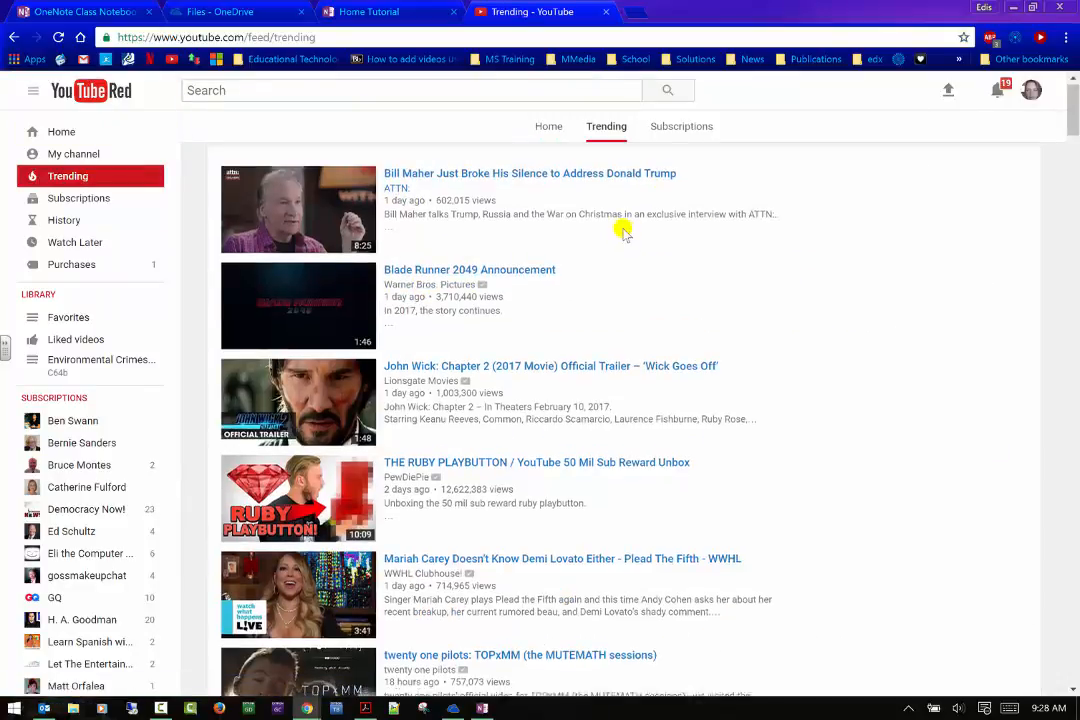
pyautogui.scroll(-1, 650, 245)
pyautogui.scroll(1, 497, 187)
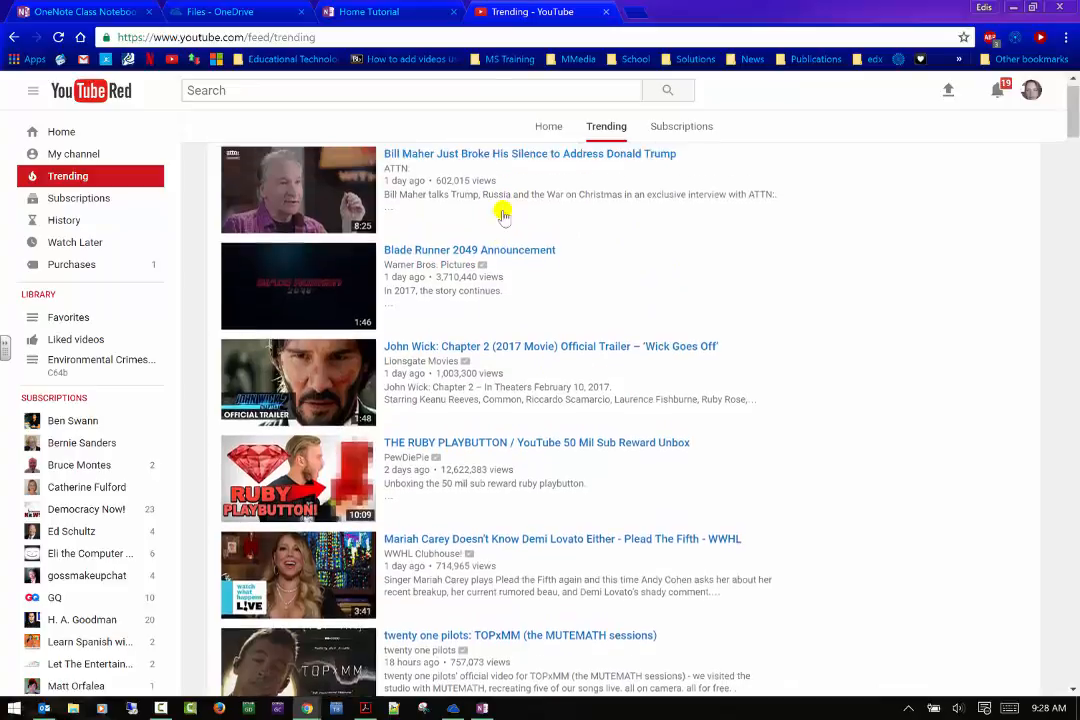
pyautogui.click(442, 174)
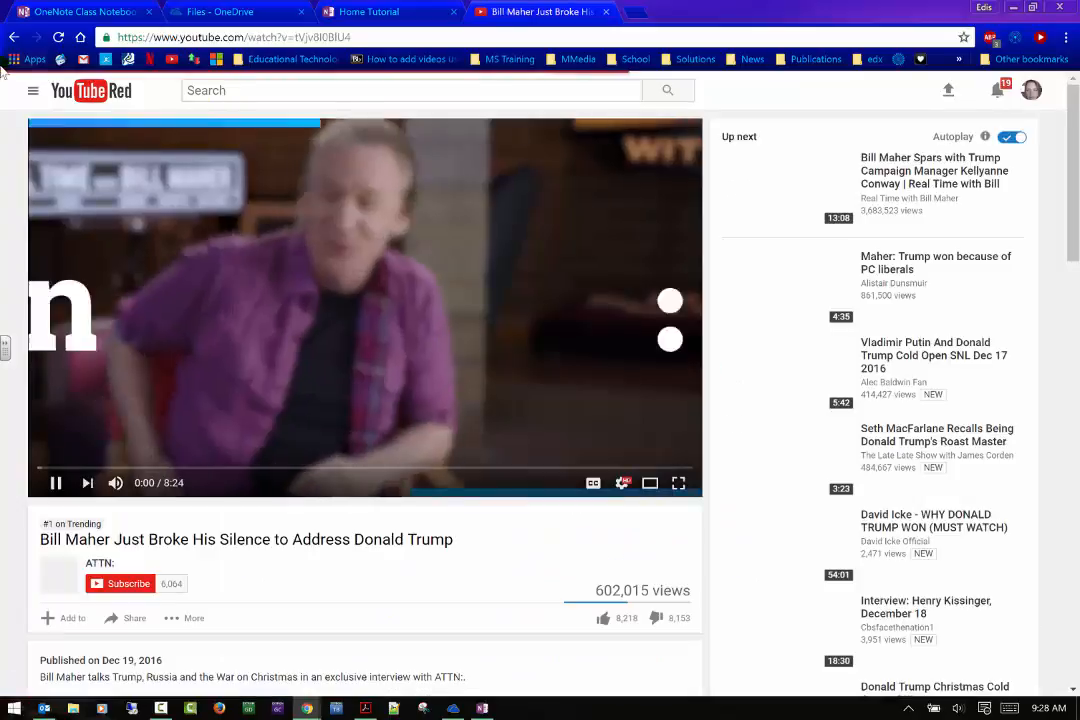
pyautogui.click(165, 242)
# - Copy the web address of the paused YouTube video
pyautogui.click(380, 37)
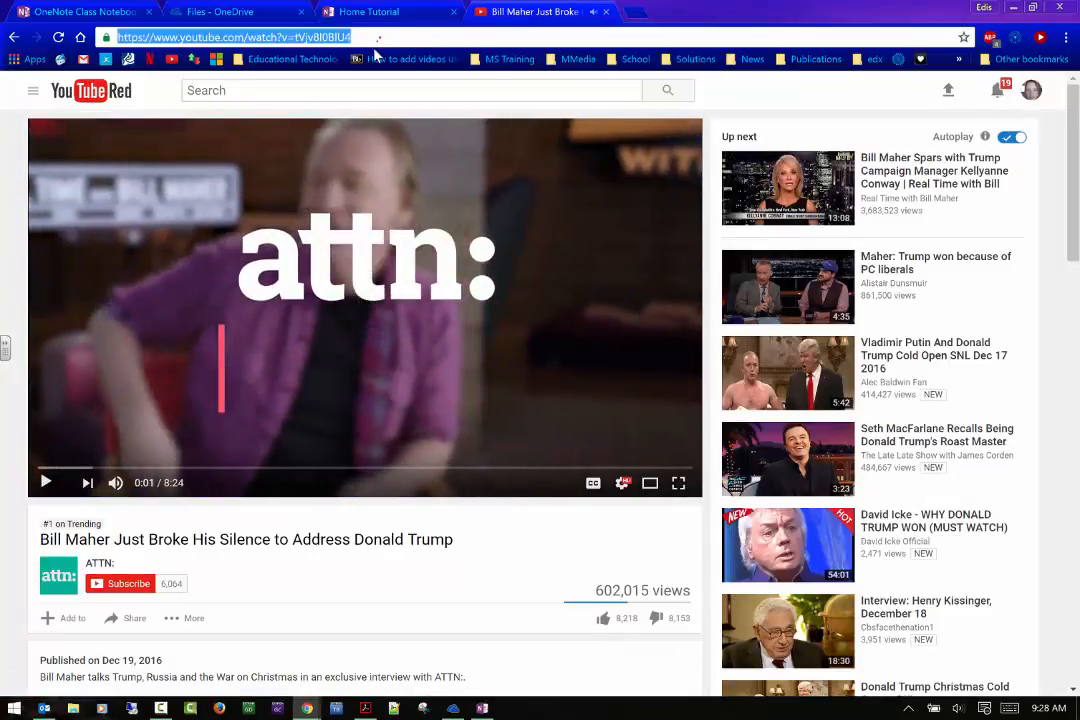
pyautogui.rightClick(410, 37)
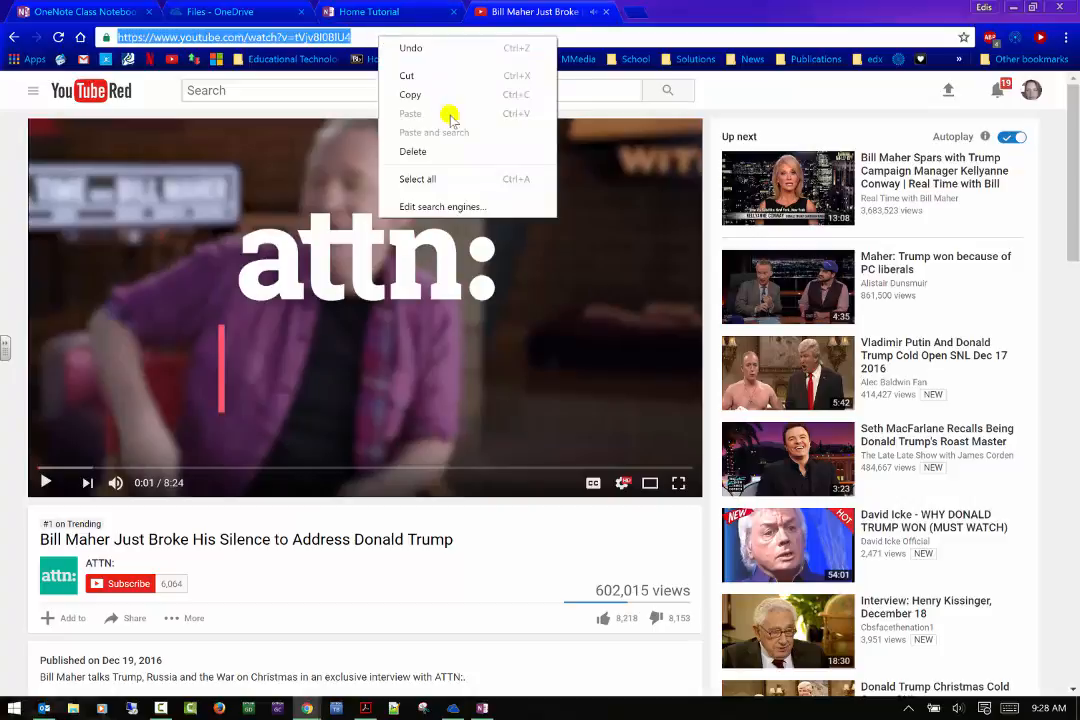
pyautogui.click(436, 94)
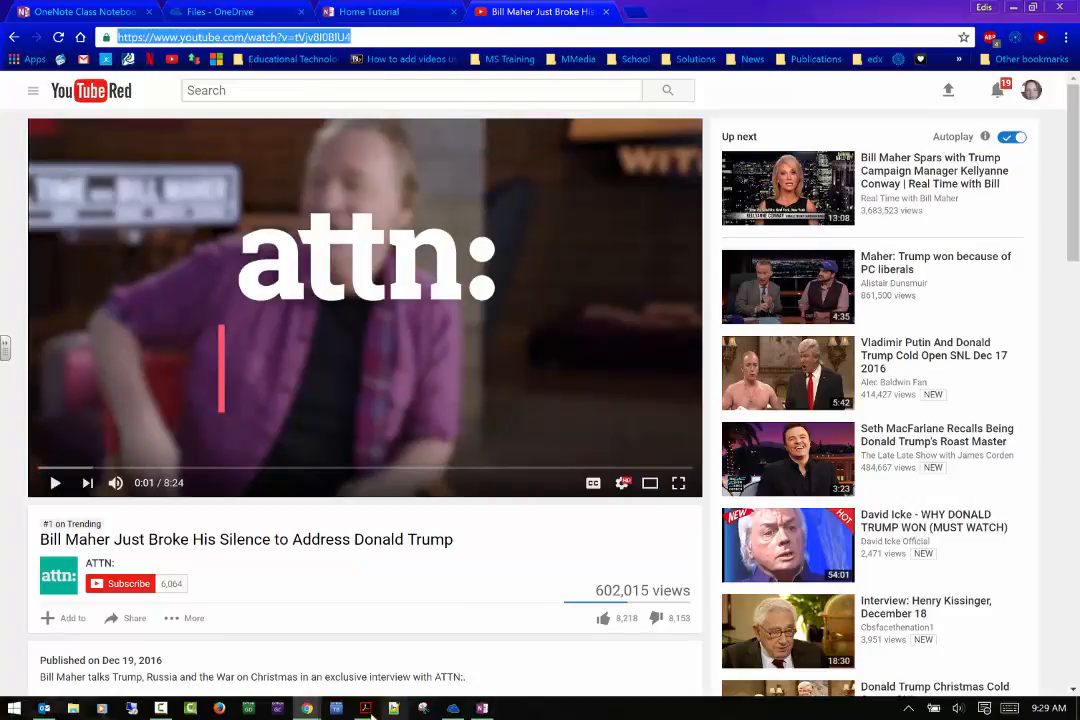
pyautogui.rightClick(295, 40)
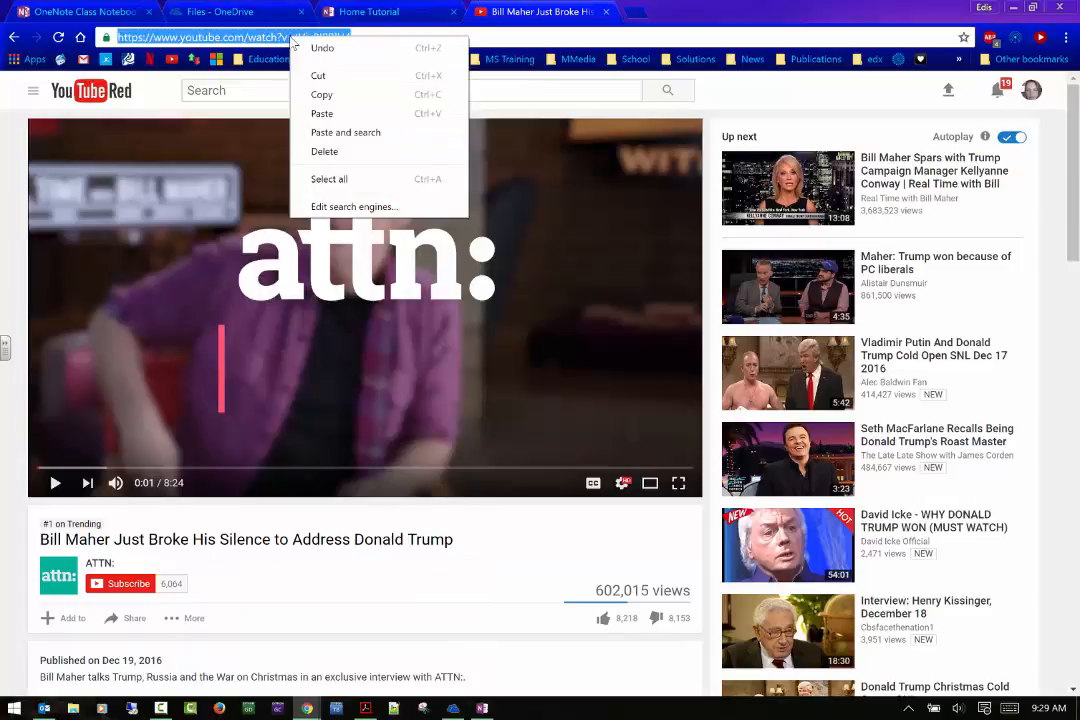
pyautogui.click(360, 94)
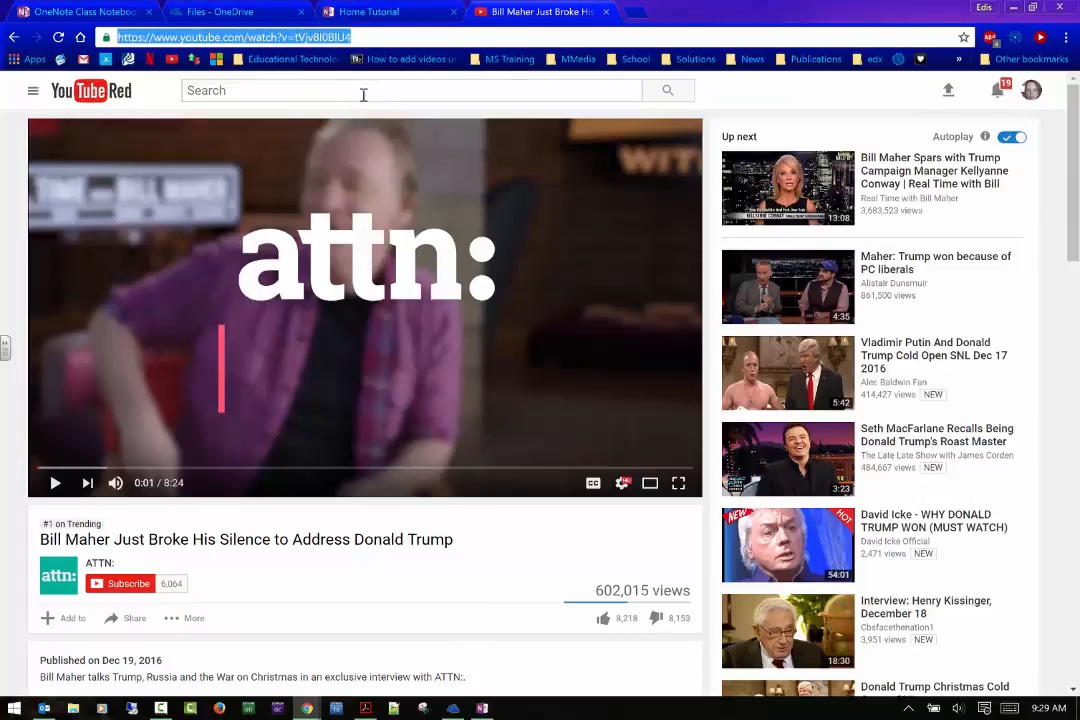
# - Switch back to OneNote and insert an online video using the copied YouTube address
pyautogui.rightClick(485, 710)
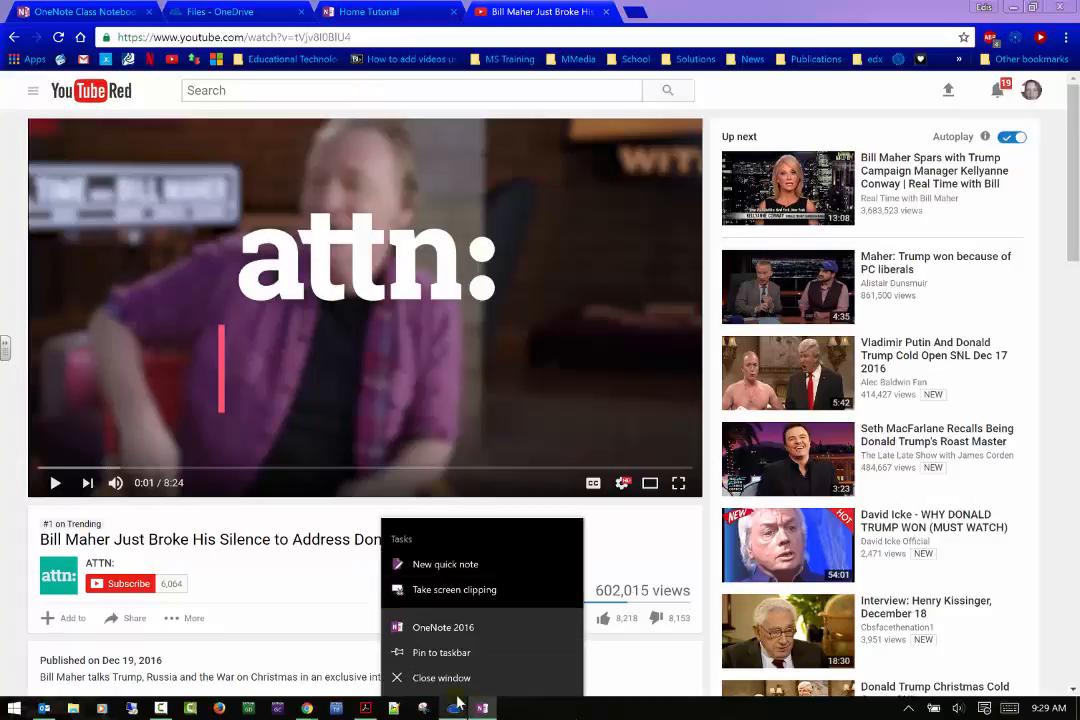
pyautogui.click(481, 707)
pyautogui.click(477, 652)
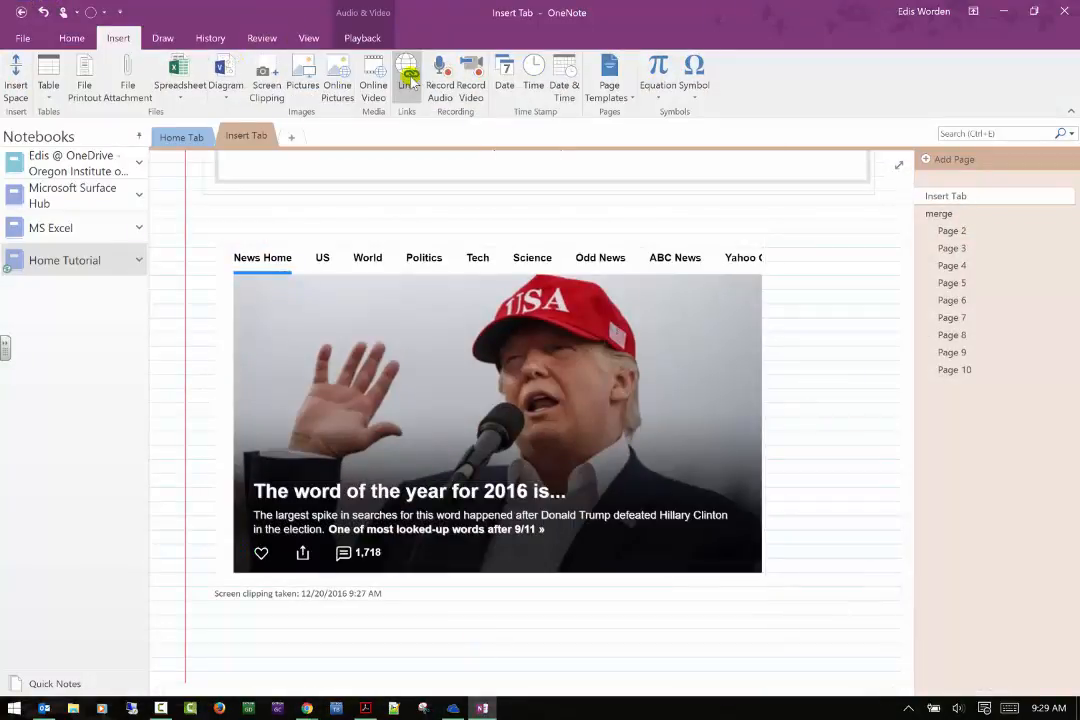
pyautogui.click(374, 80)
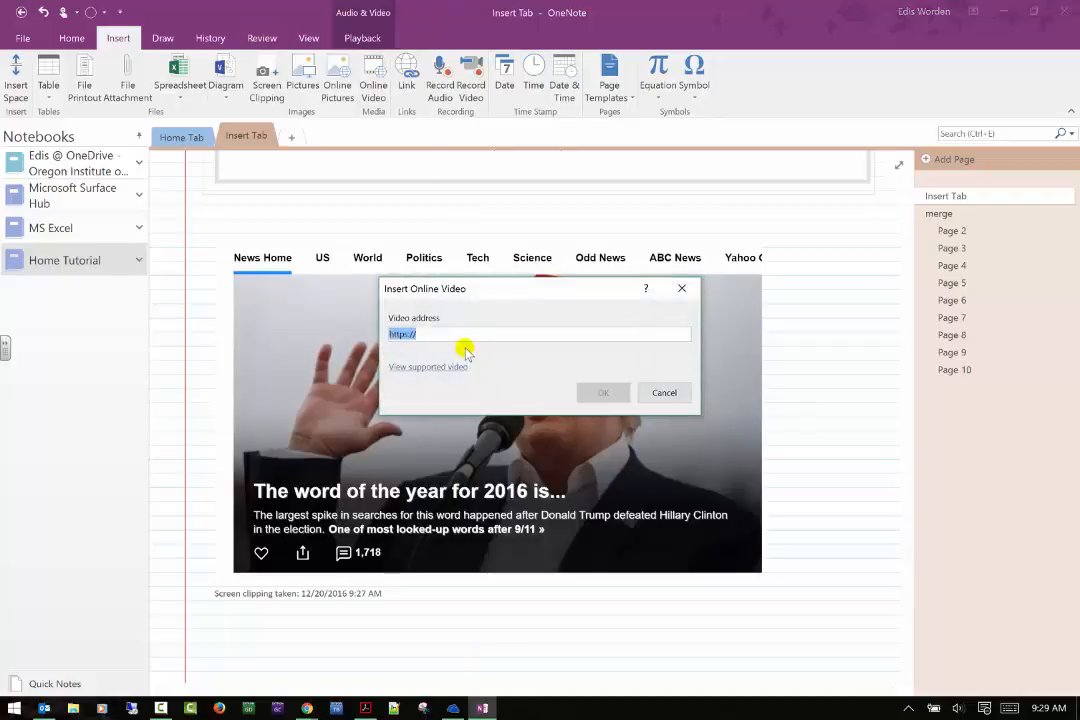
pyautogui.hotkey('ctrl', 'v')
pyautogui.click(603, 393)
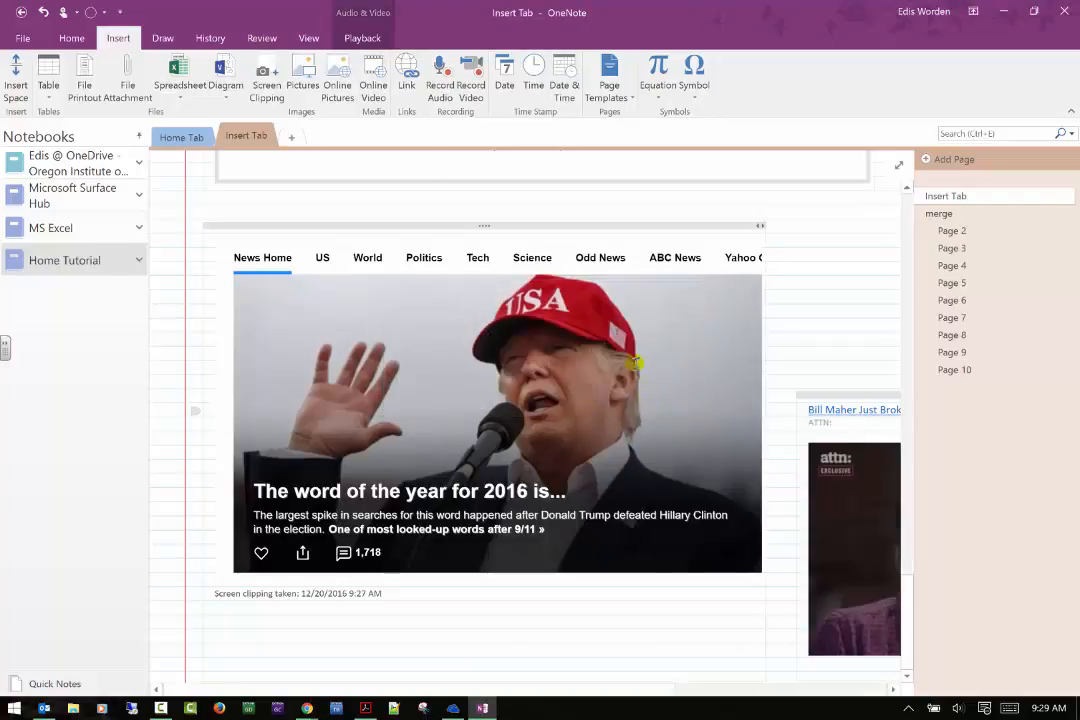
# - Move the embedded video below the Yahoo News screen clipping, then play it briefly and pause it
pyautogui.moveTo(840, 394); pyautogui.dragTo(282, 612)
pyautogui.scroll(-3, 553, 313)
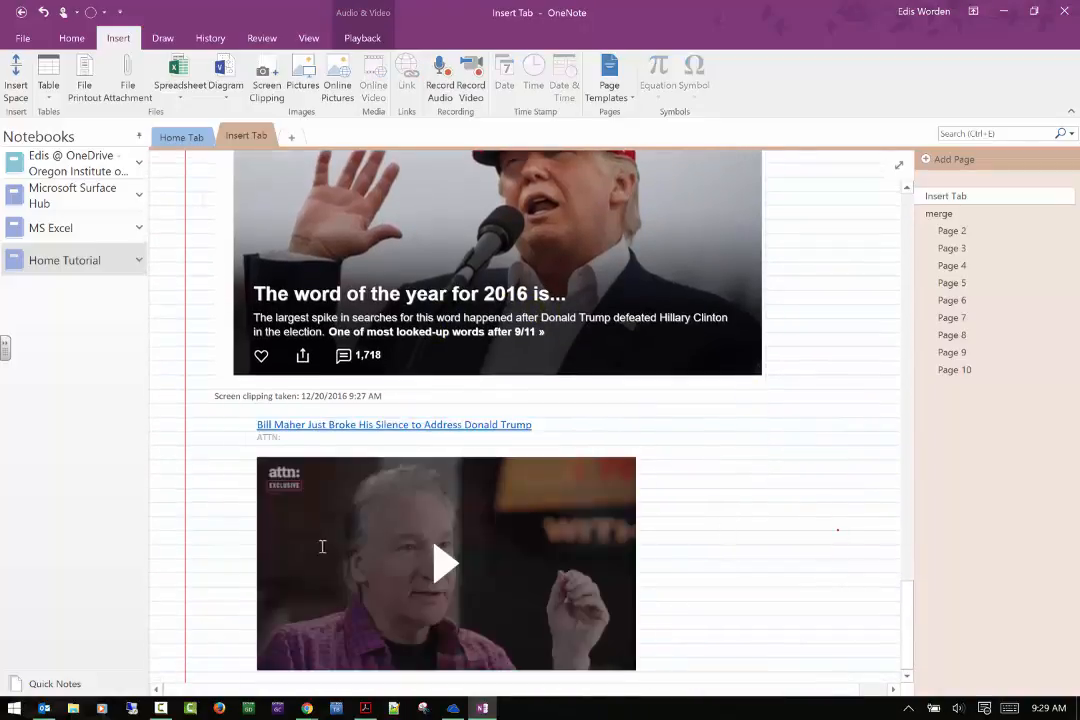
pyautogui.click(445, 575)
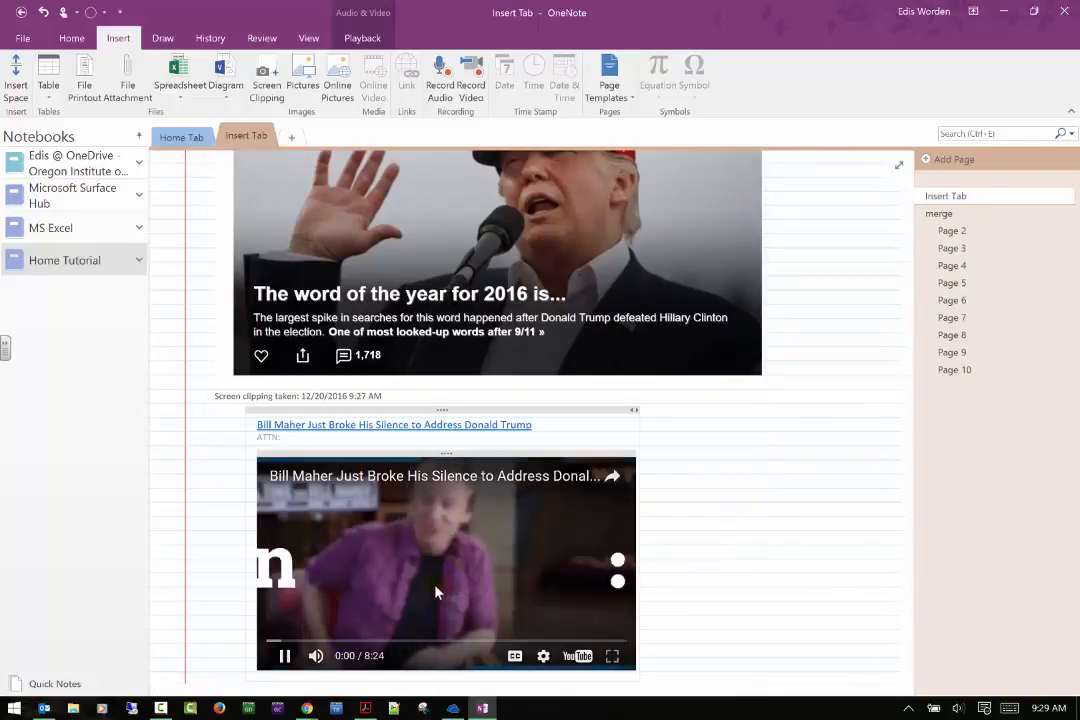
pyautogui.click(286, 656)
# - Insert a link displayed as "MS Hub Link" beside the video, pointing to New Section 1 of the Microsoft Surface Hub notebook
pyautogui.click(729, 543)
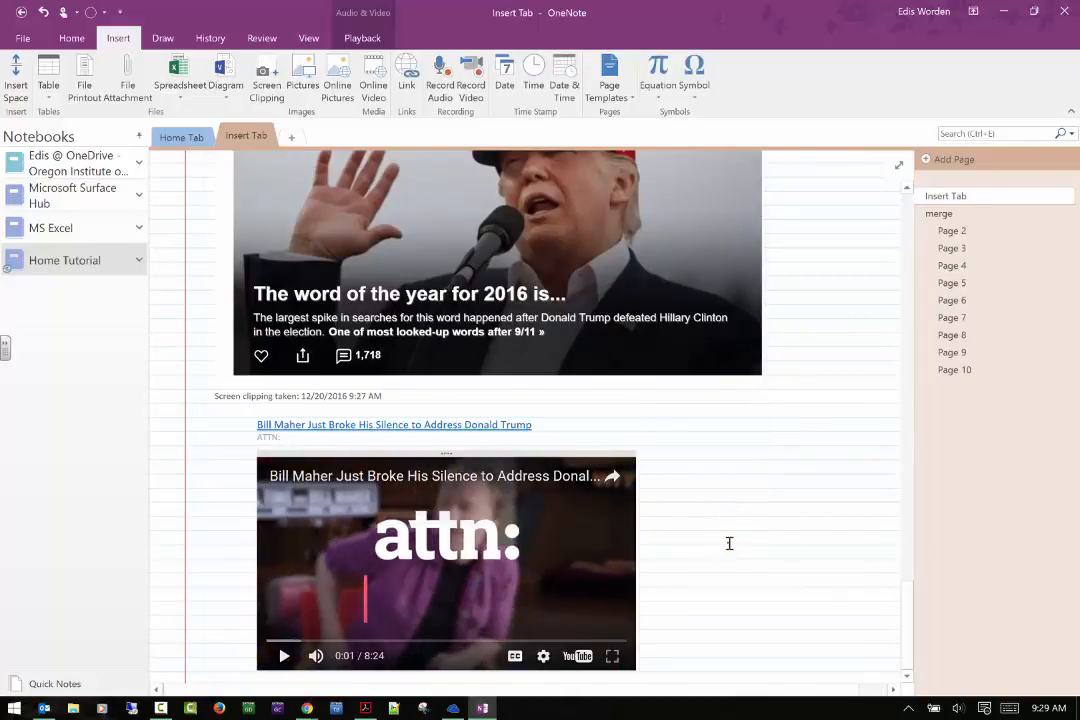
pyautogui.press('Return')
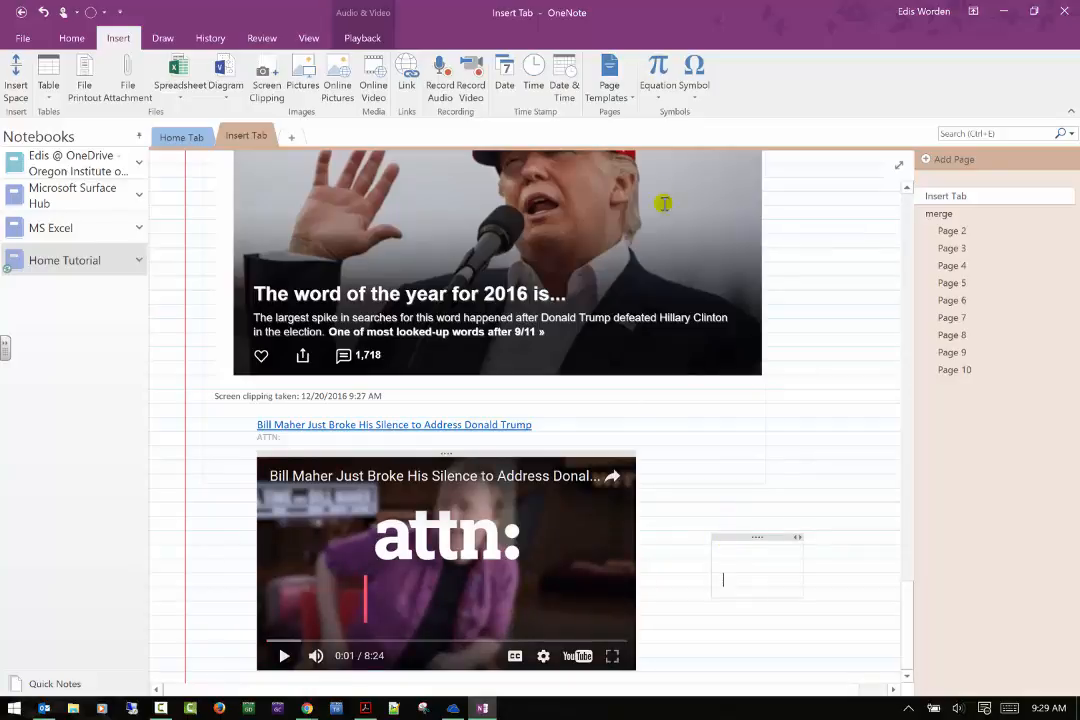
pyautogui.click(404, 96)
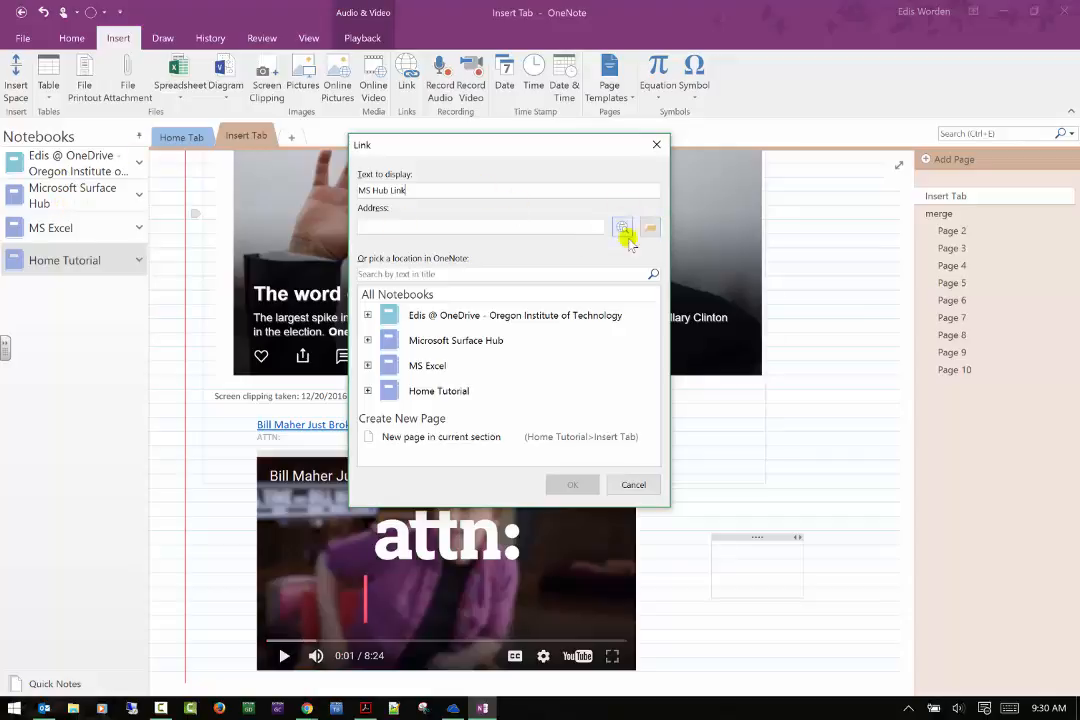
pyautogui.click(367, 341)
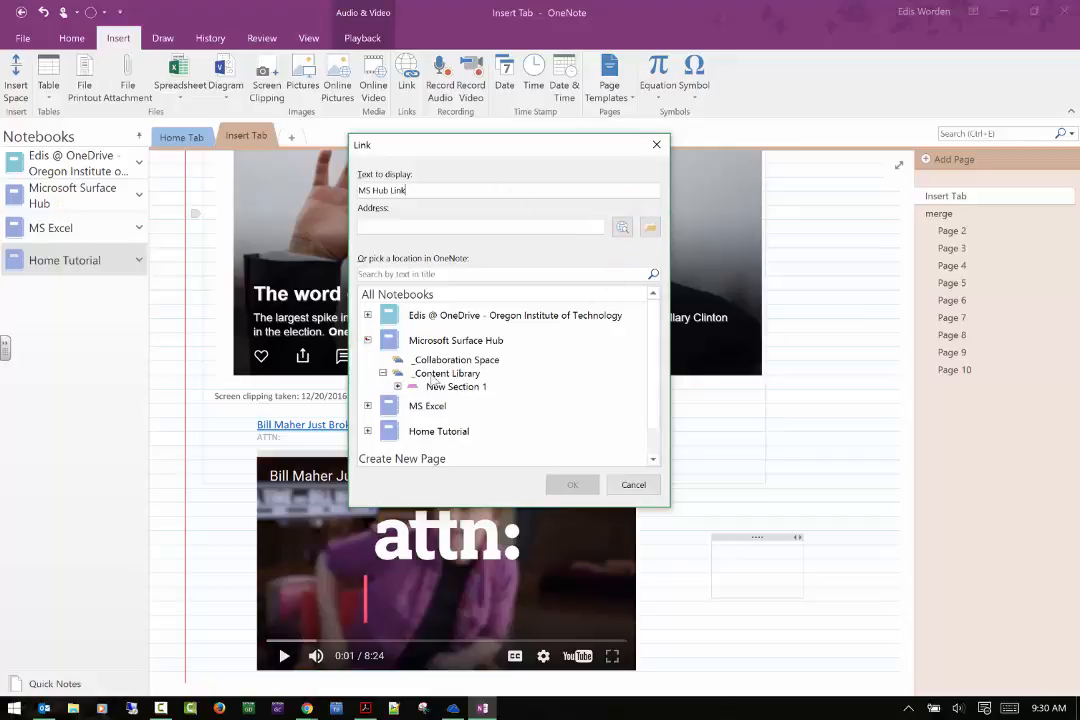
pyautogui.click(410, 386)
pyautogui.click(568, 485)
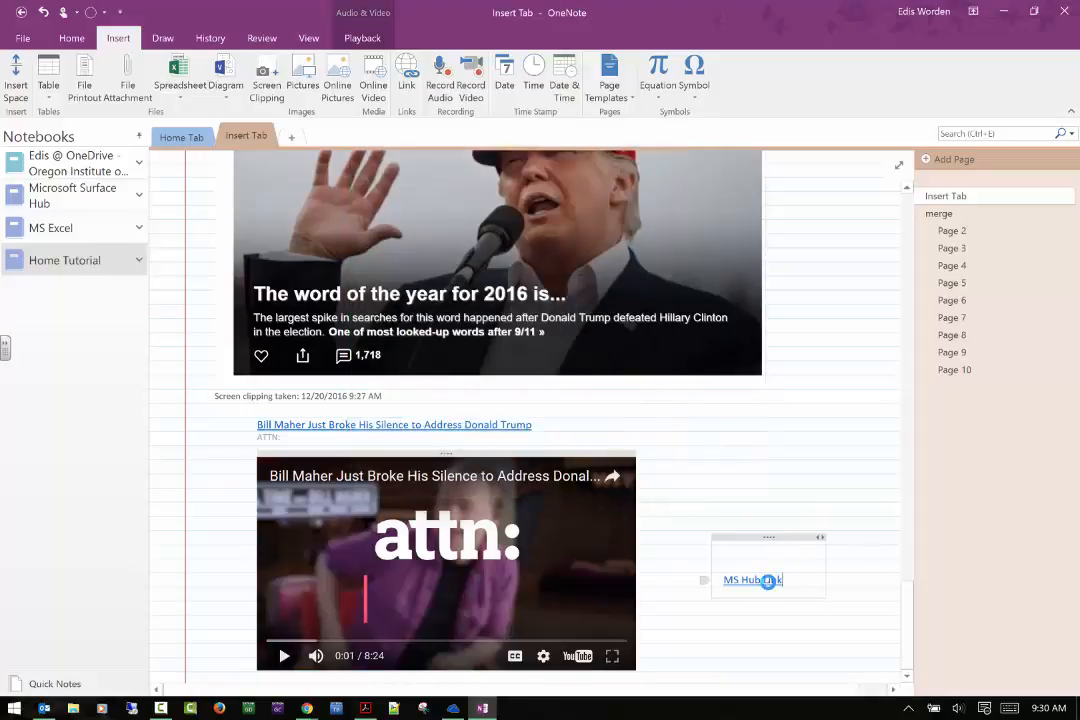
# - Follow the MS Hub Link to check its target section and return to the Home Tutorial notebook
pyautogui.click(767, 581)
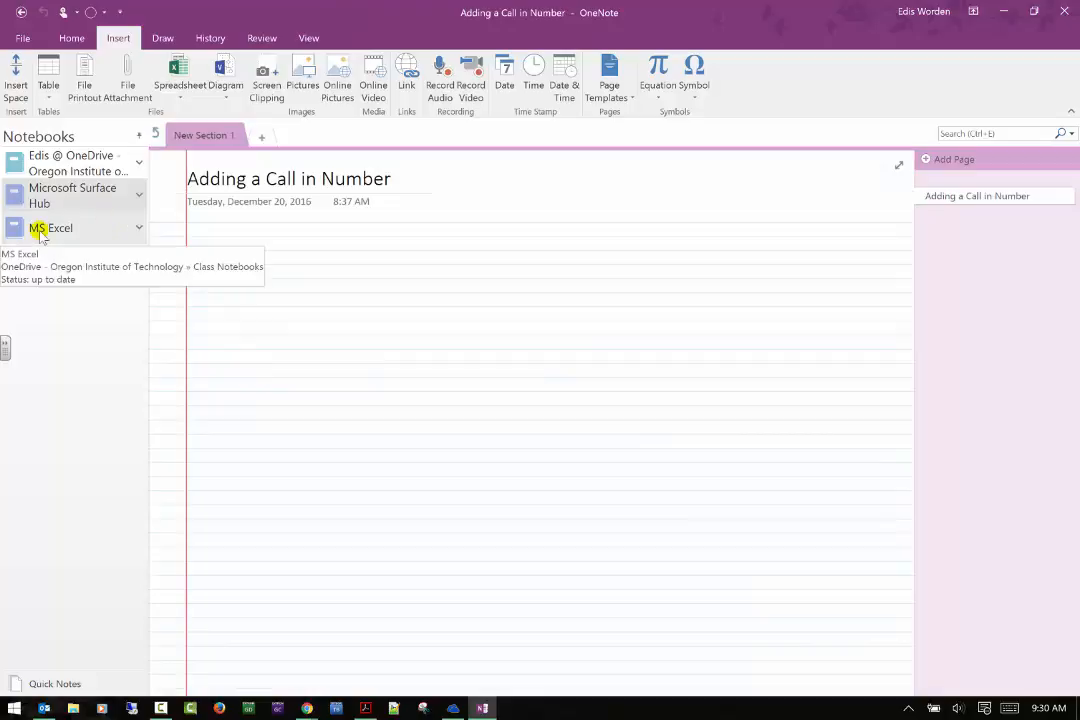
pyautogui.click(70, 263)
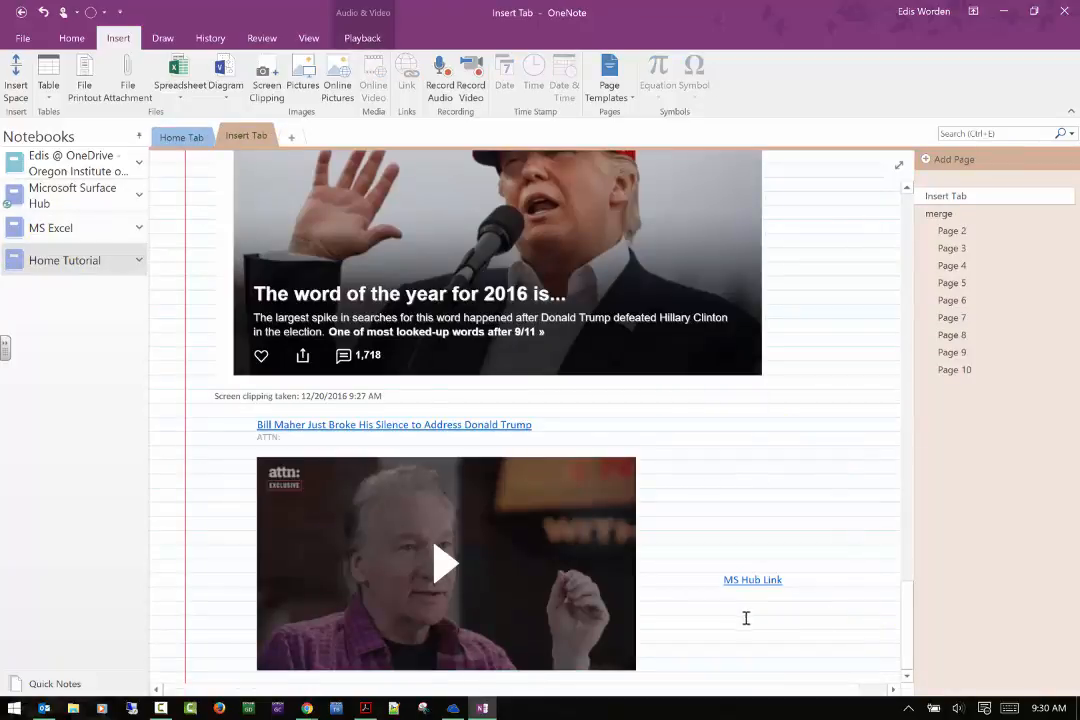
pyautogui.click(746, 618)
pyautogui.click(404, 84)
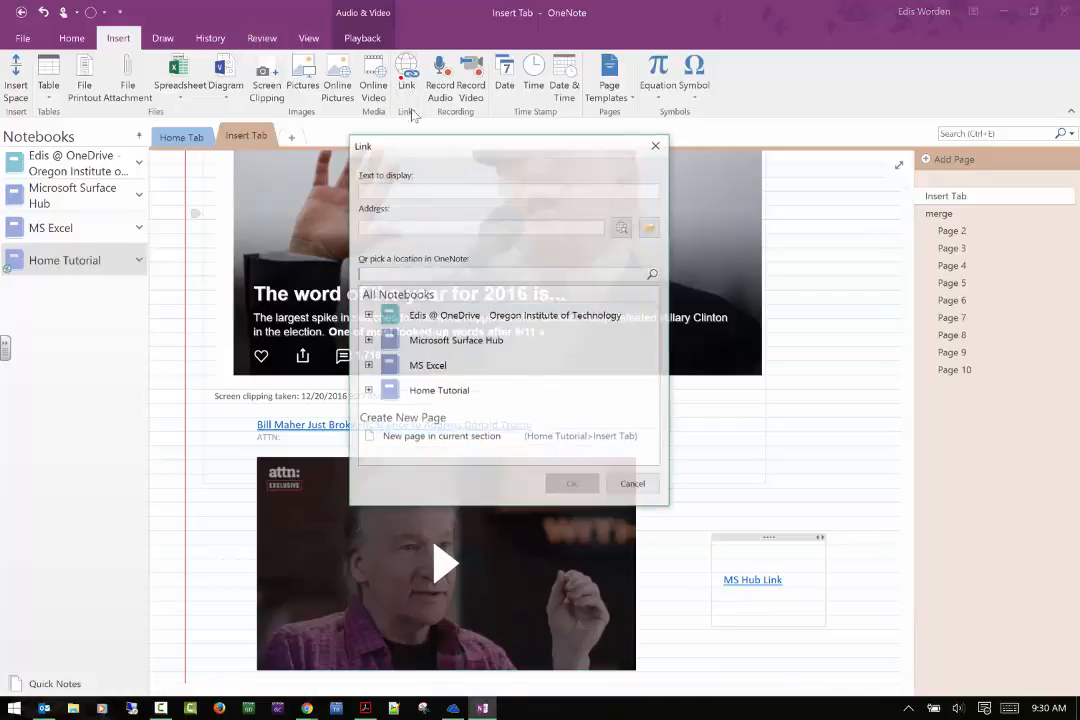
pyautogui.click(624, 228)
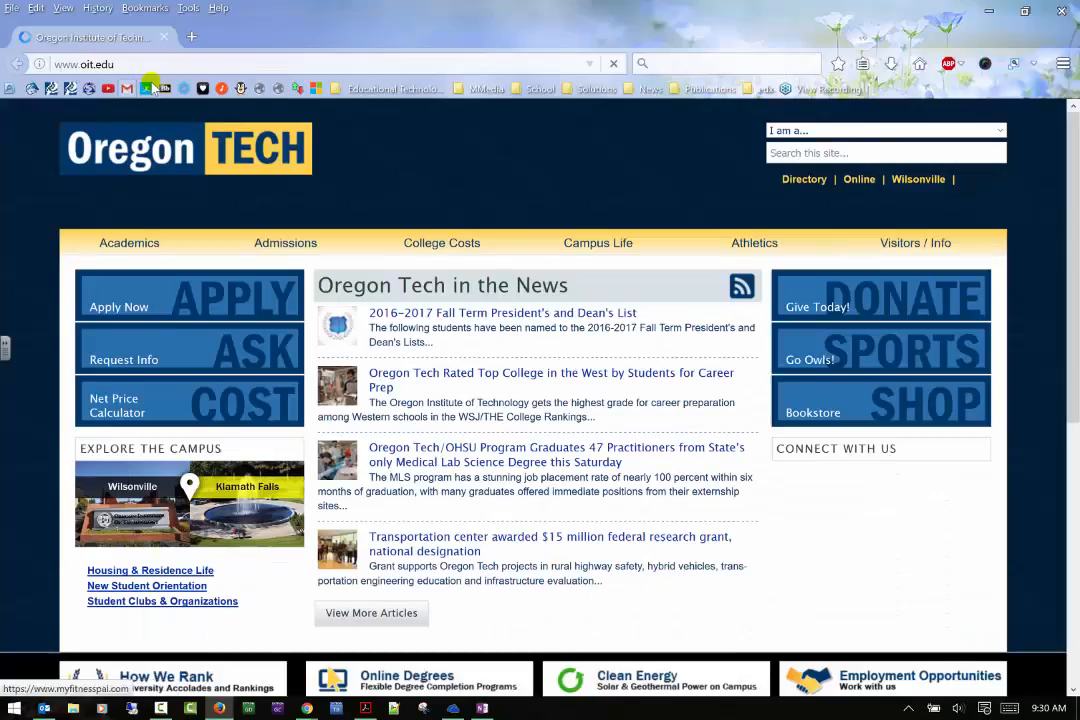
pyautogui.click(143, 63)
pyautogui.rightClick(145, 63)
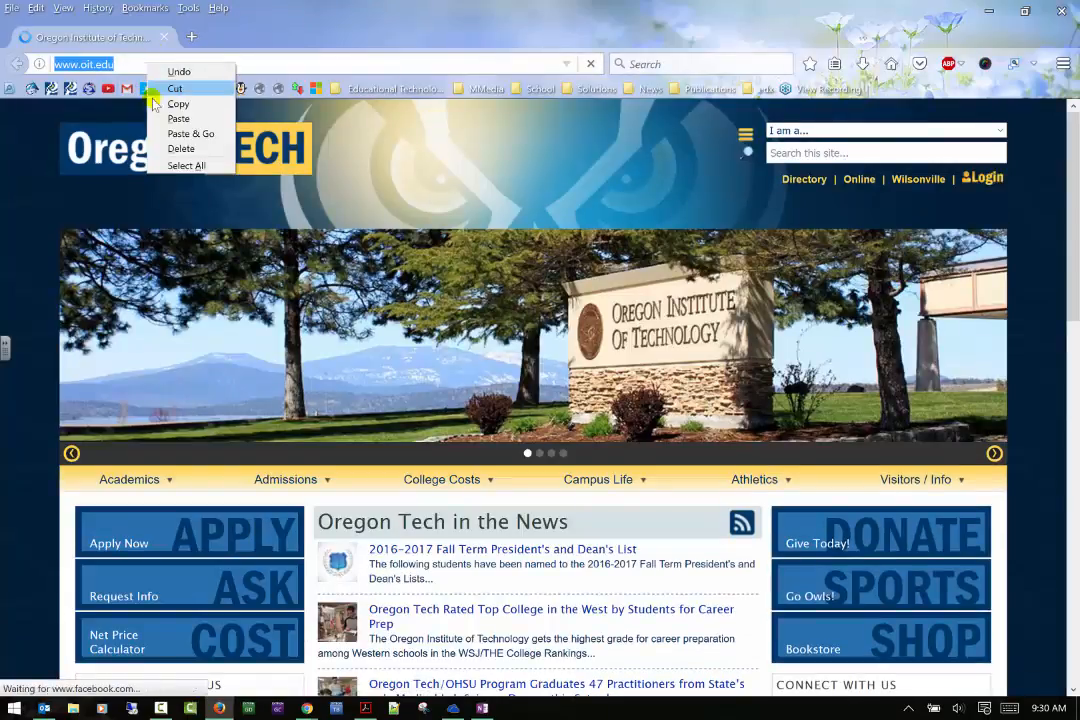
pyautogui.click(483, 708)
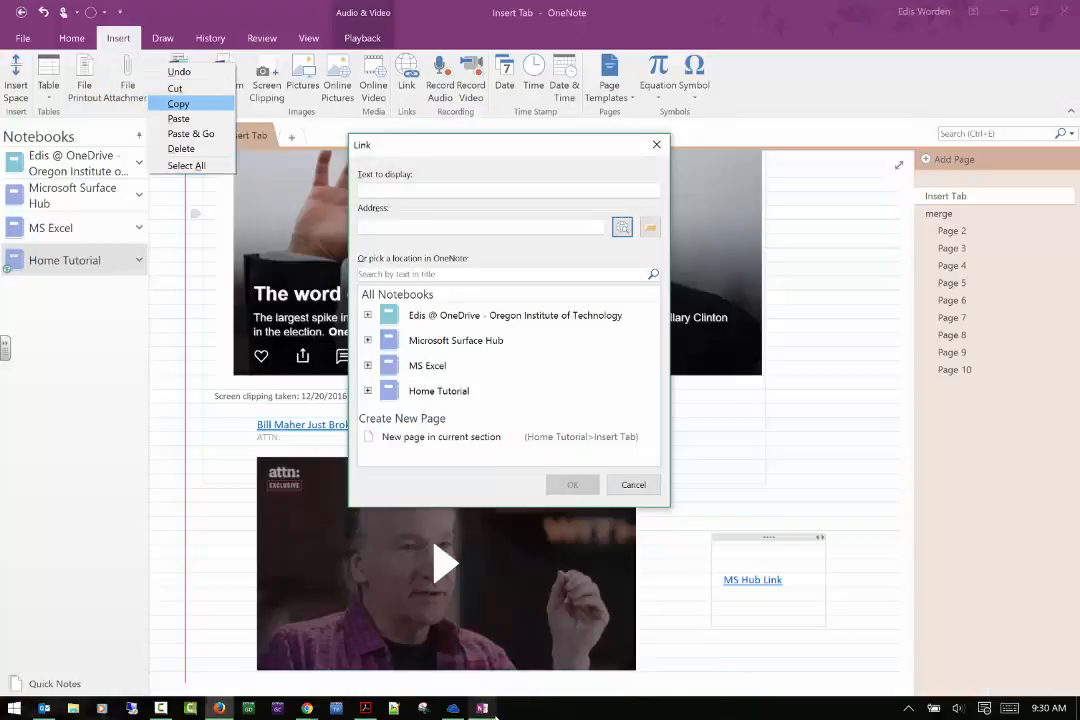
pyautogui.click(621, 229)
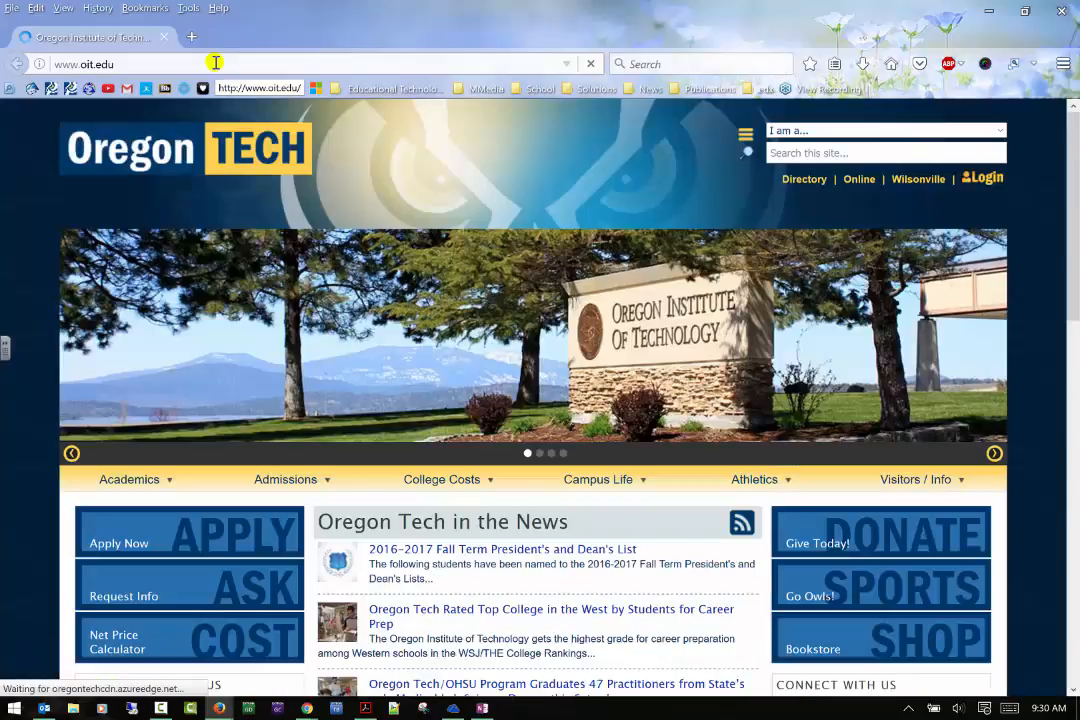
pyautogui.click(215, 63)
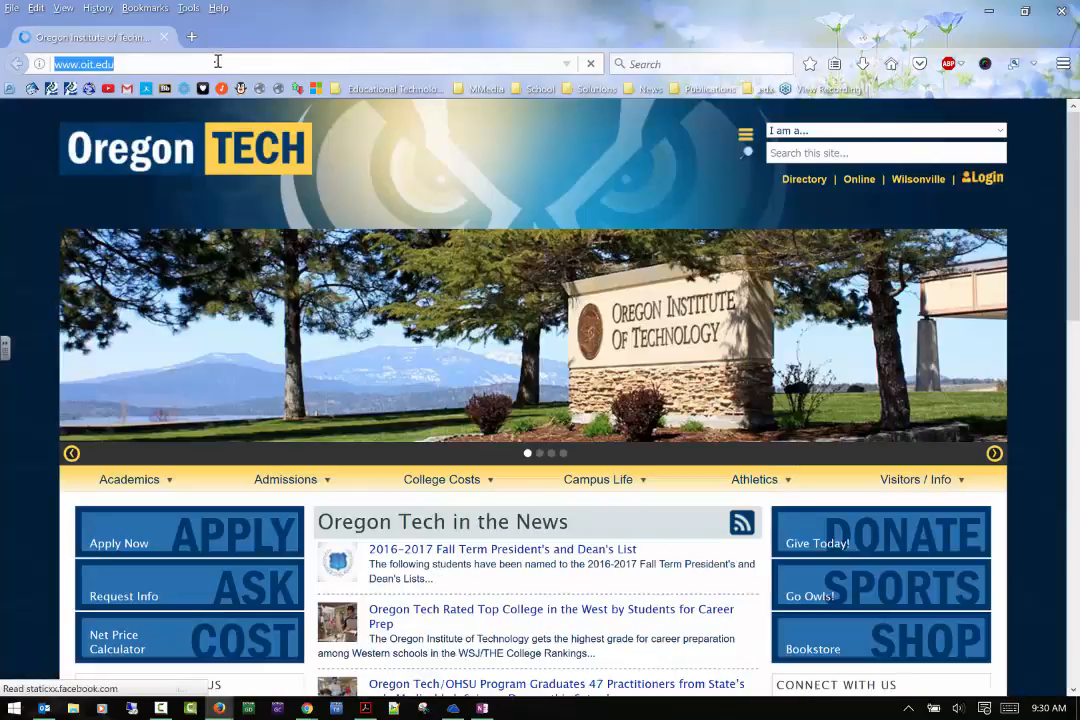
pyautogui.click(219, 61)
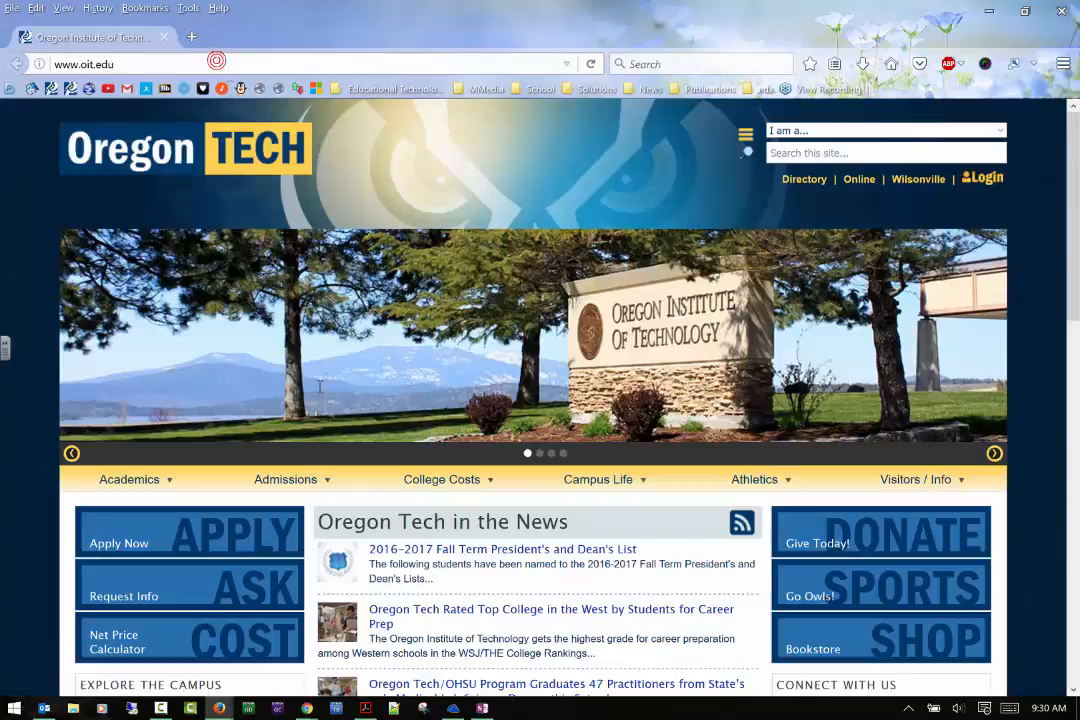
pyautogui.click(481, 709)
pyautogui.rightClick(398, 222)
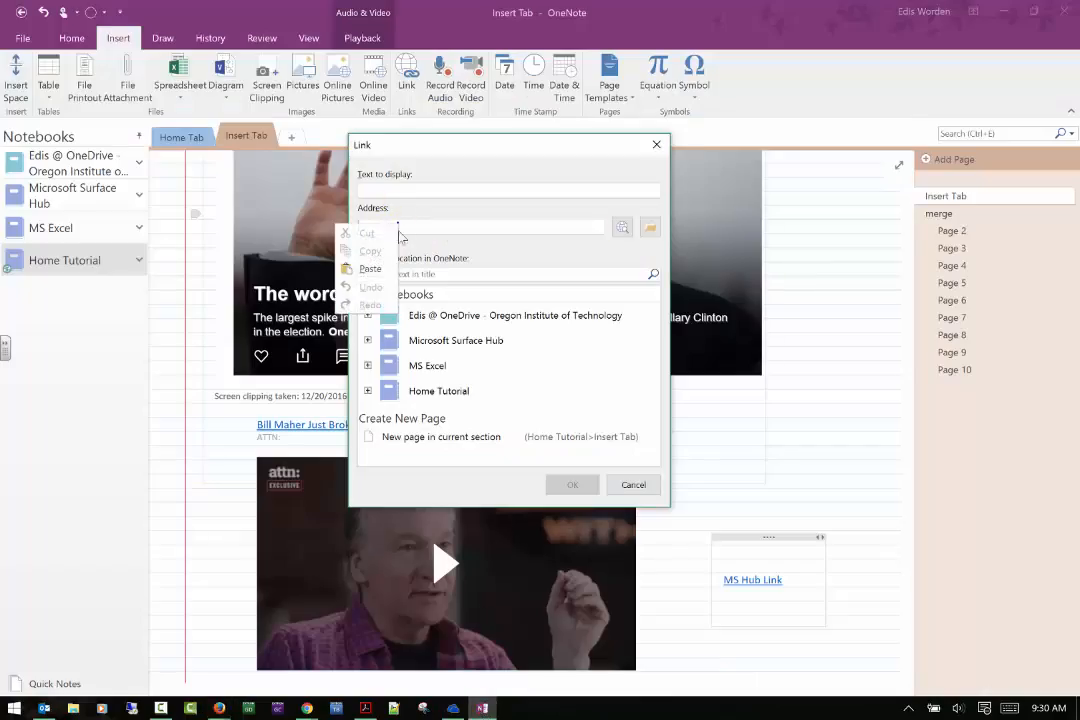
pyautogui.click(381, 268)
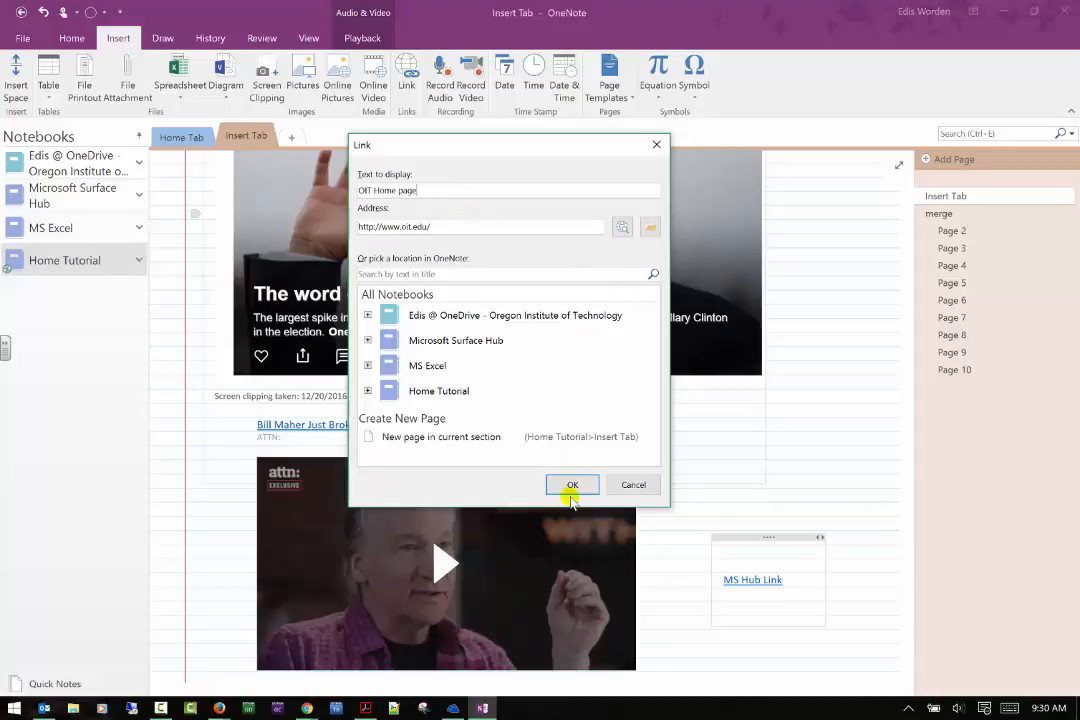
pyautogui.click(438, 391)
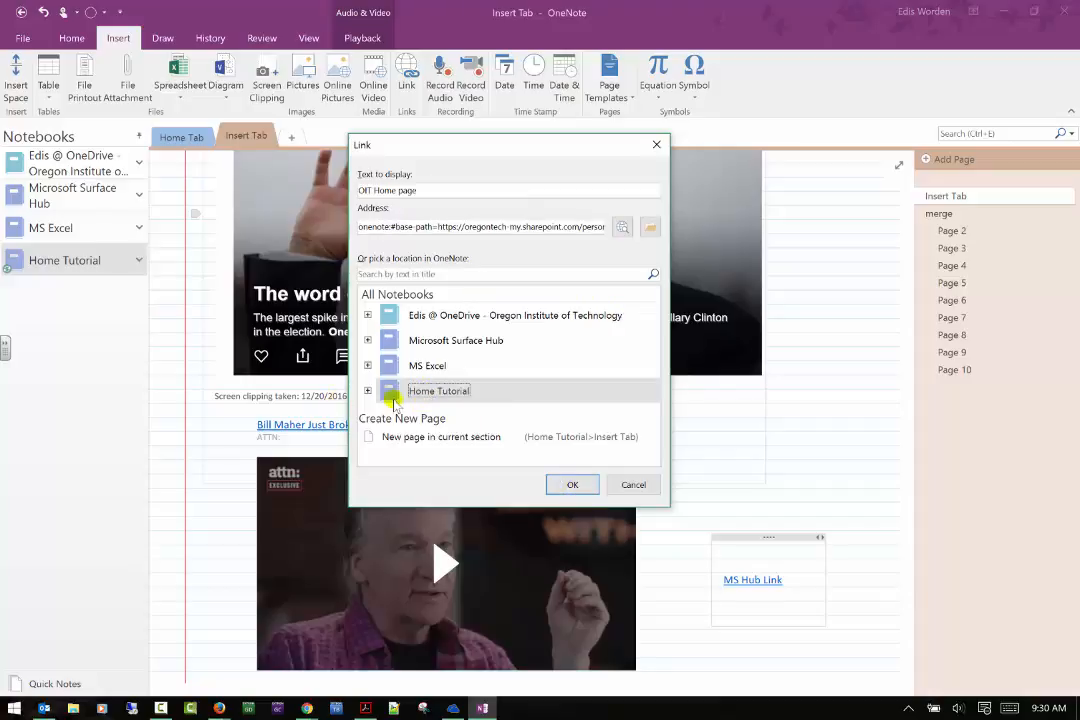
pyautogui.click(566, 483)
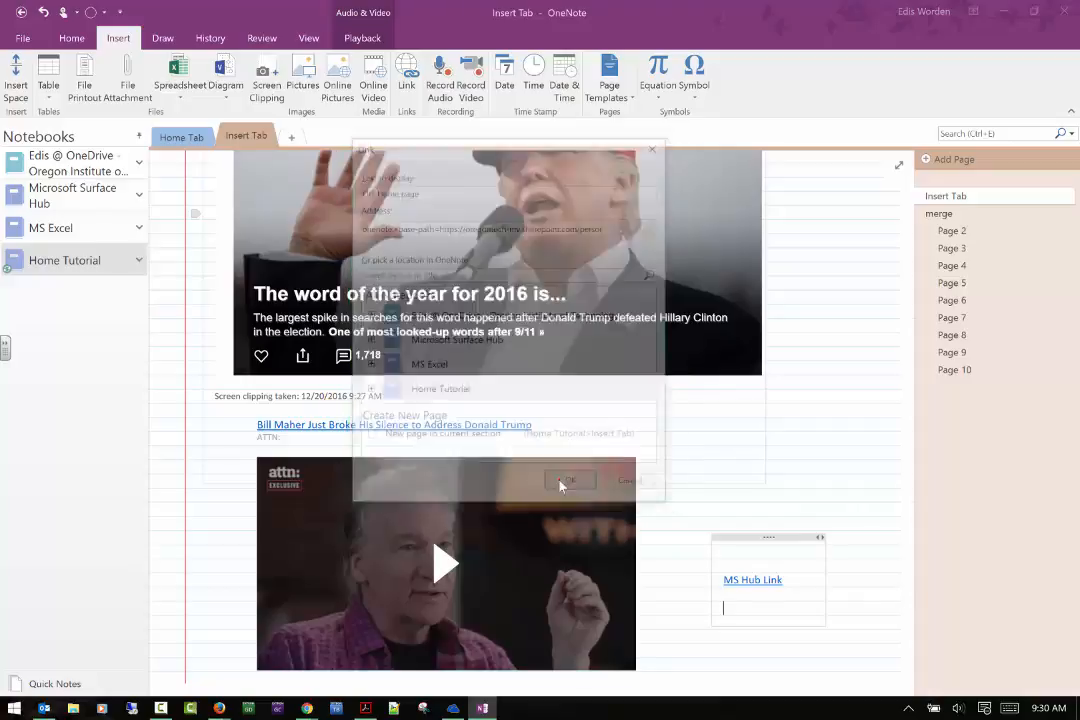
# - Follow the OIT Home page link to check the website it opens, and close the browser
pyautogui.tripleClick(751, 578)
pyautogui.click(751, 578)
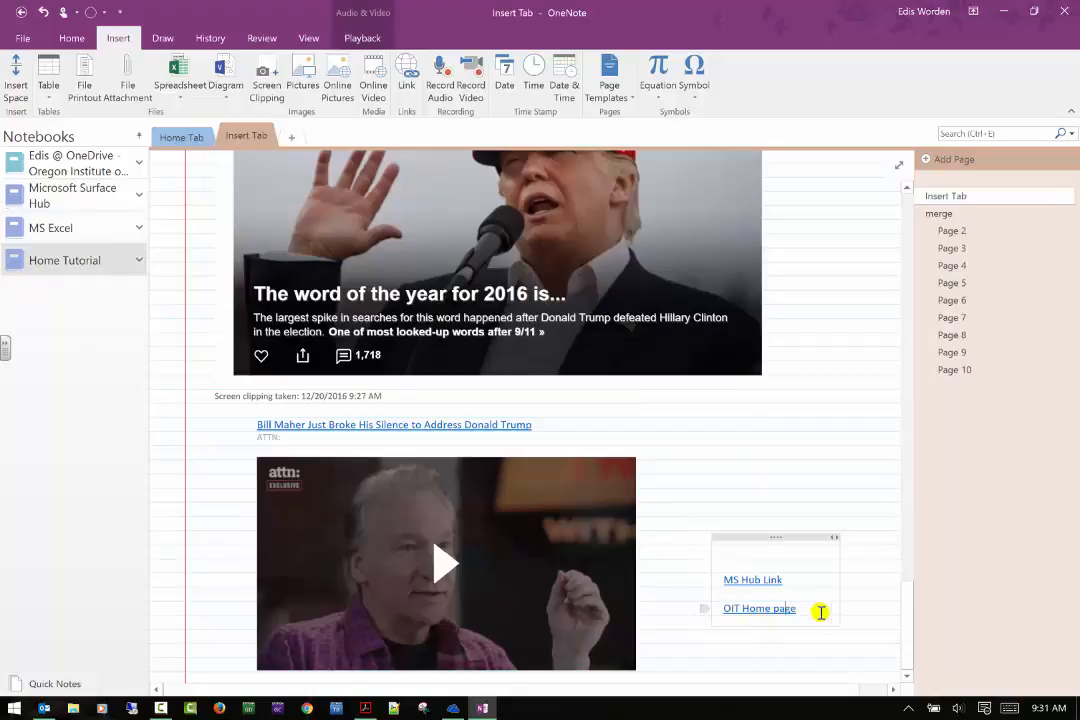
pyautogui.click(790, 609)
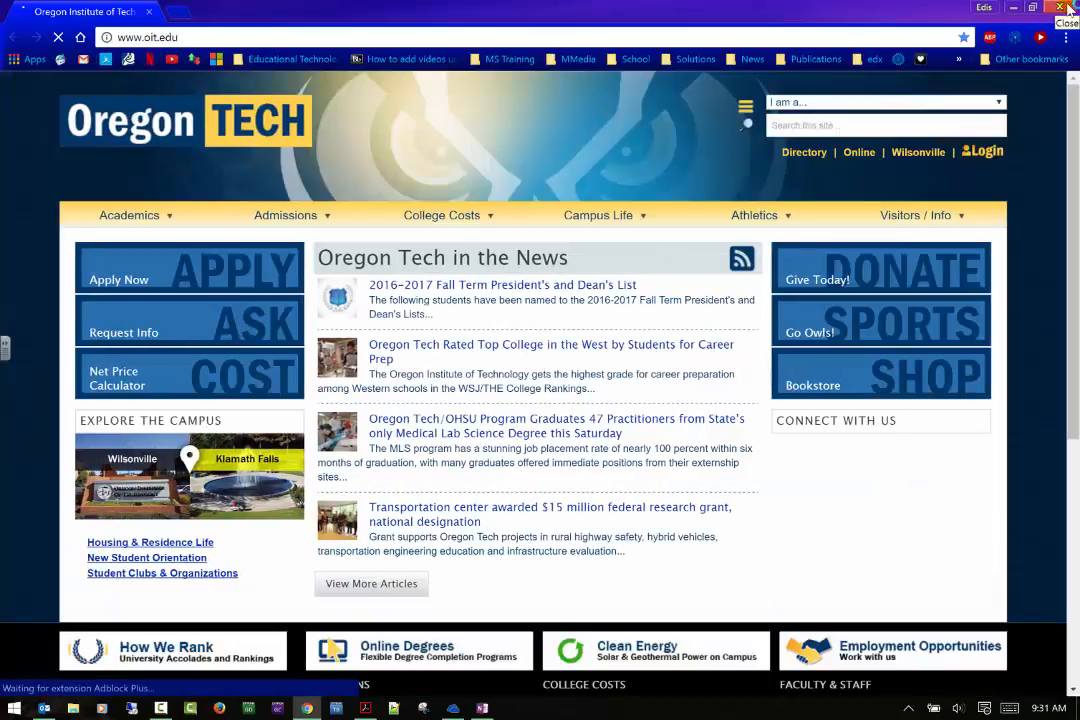
pyautogui.click(1062, 7)
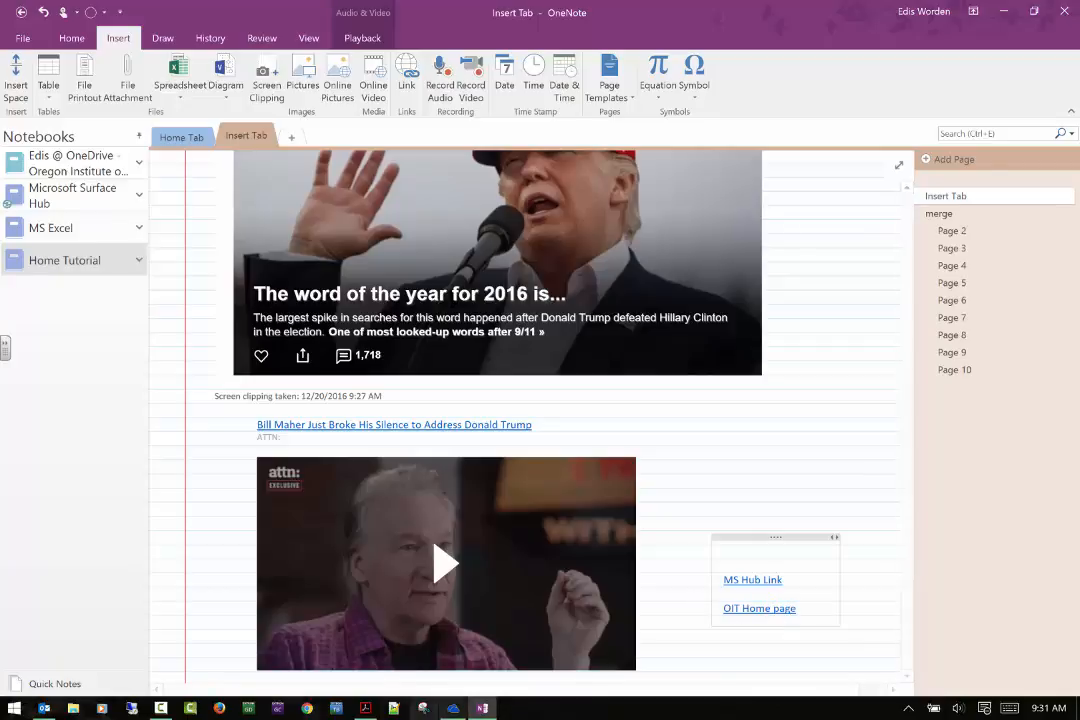
# - Switch to Chrome and copy the address of the MyOIT Login page
pyautogui.click(307, 709)
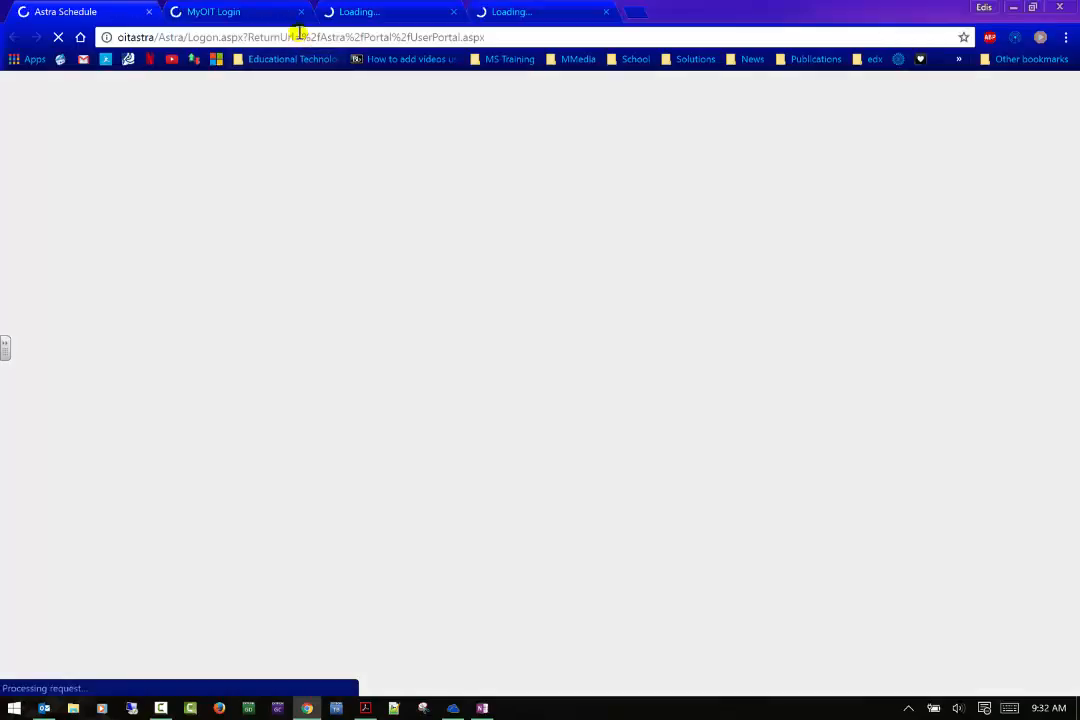
pyautogui.click(228, 14)
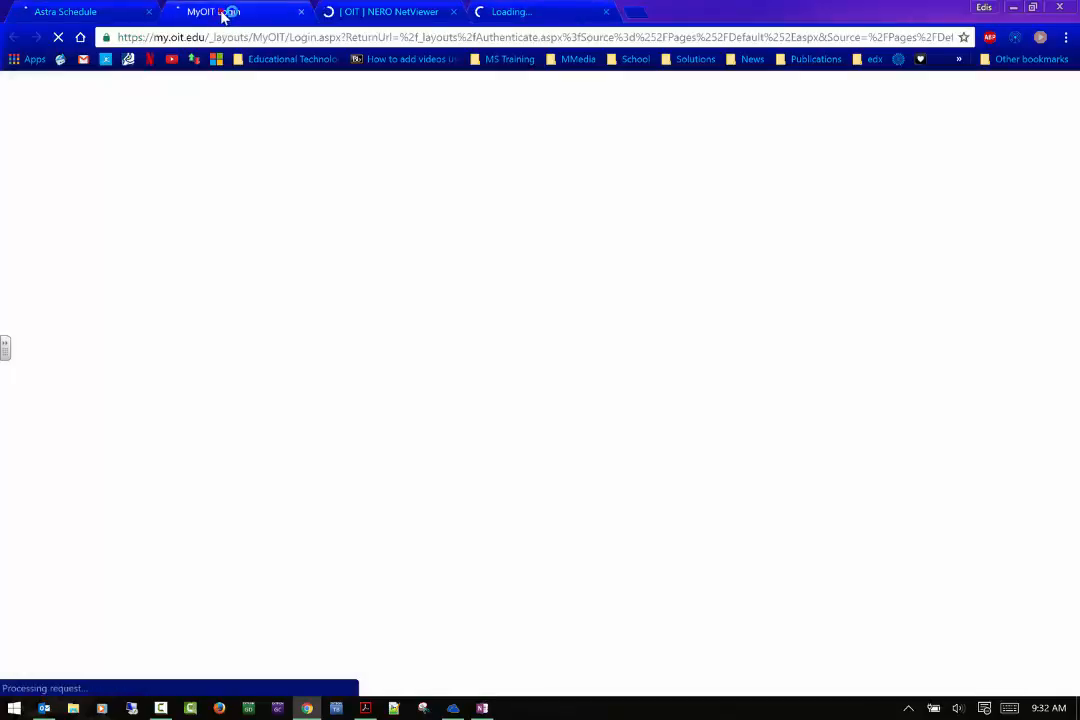
pyautogui.click(243, 39)
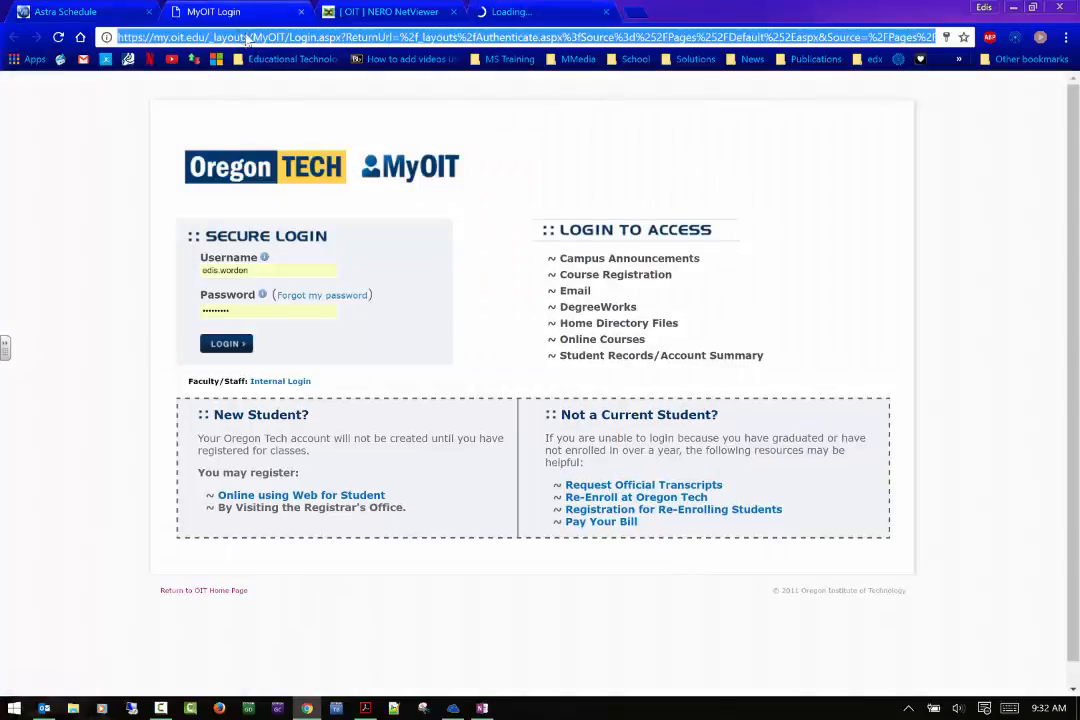
pyautogui.rightClick(207, 31)
pyautogui.click(222, 72)
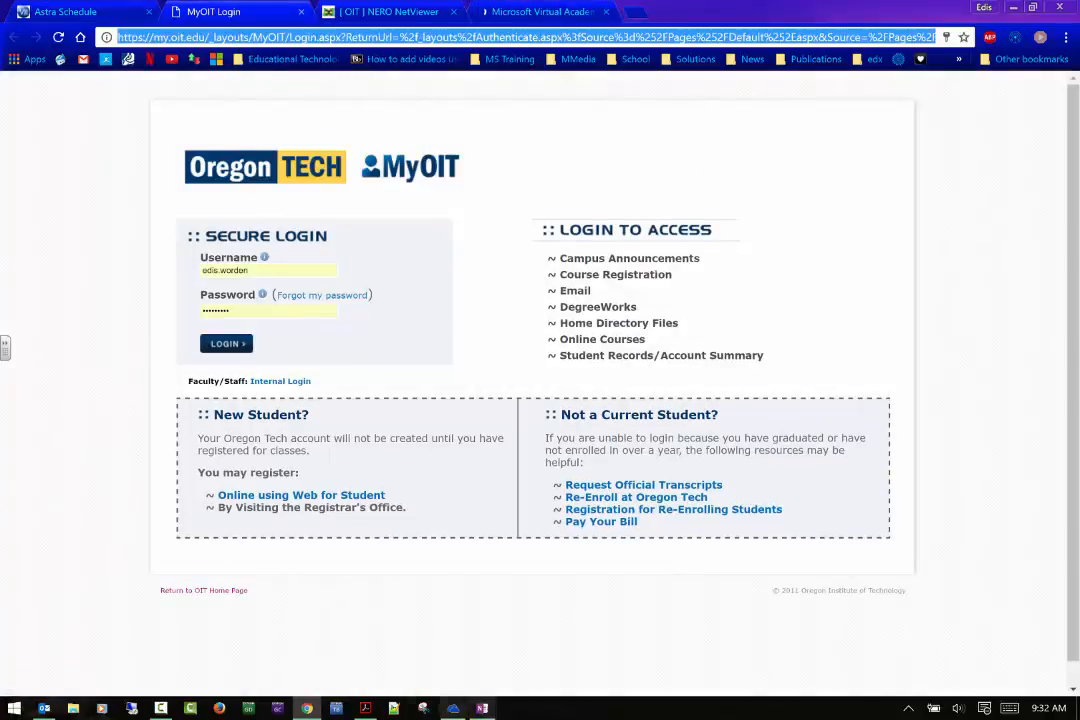
# - Switch back to OneNote and insert a link displayed as "MyOIT" beside the screen clipping caption, using the copied login page address
pyautogui.click(482, 708)
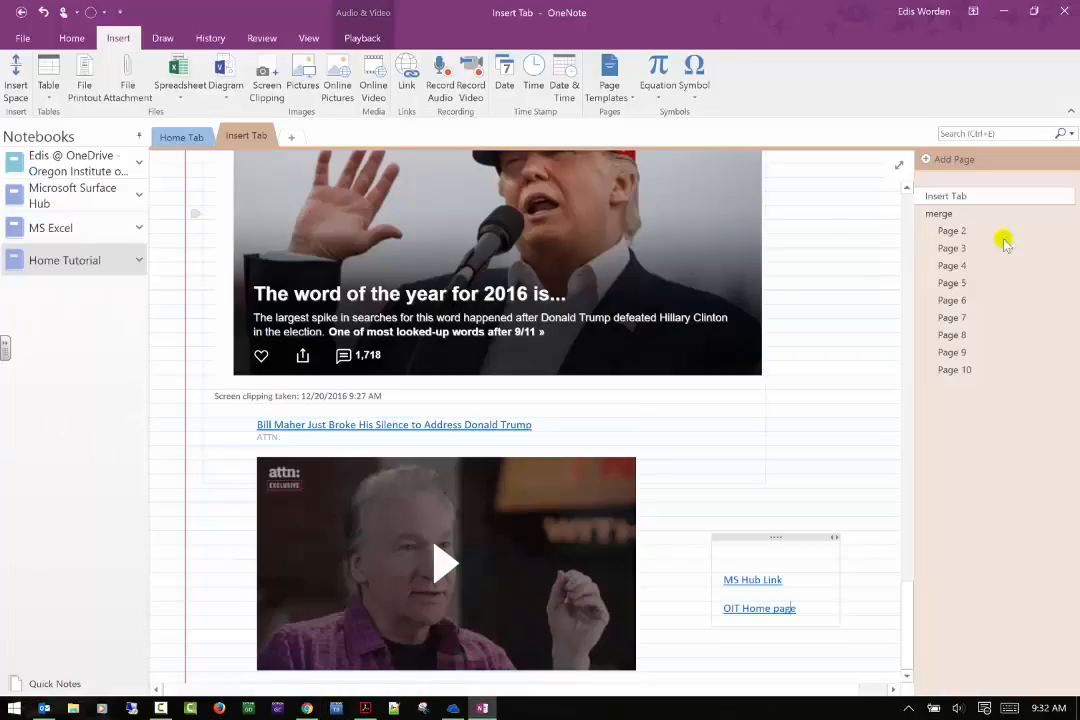
pyautogui.click(406, 80)
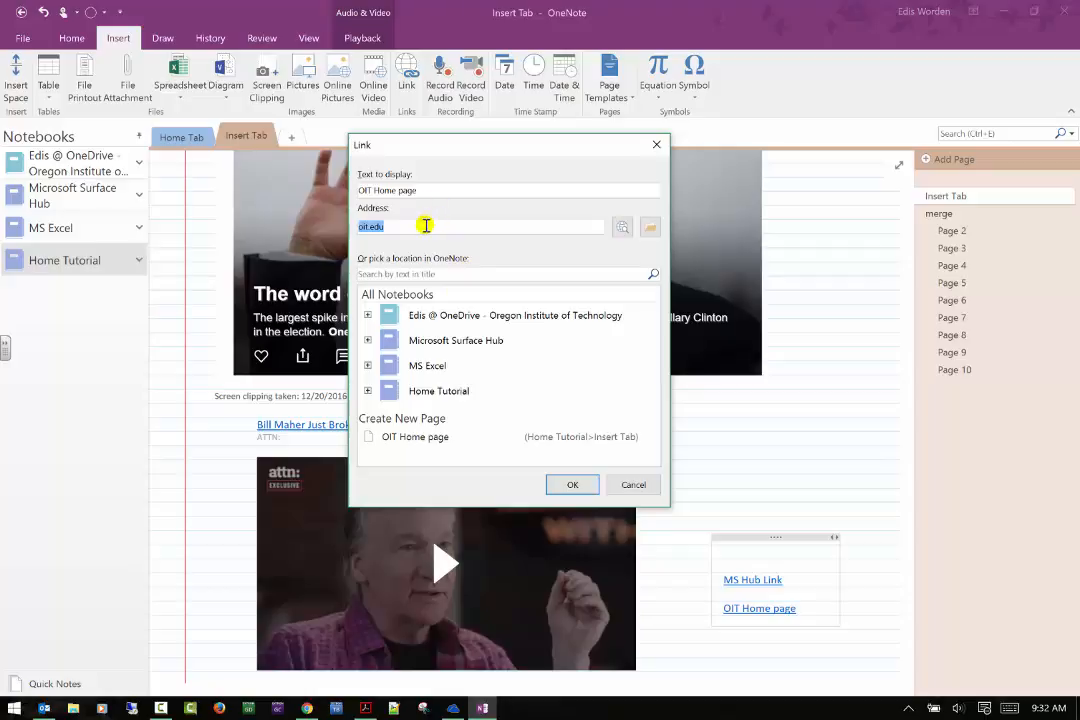
pyautogui.click(633, 484)
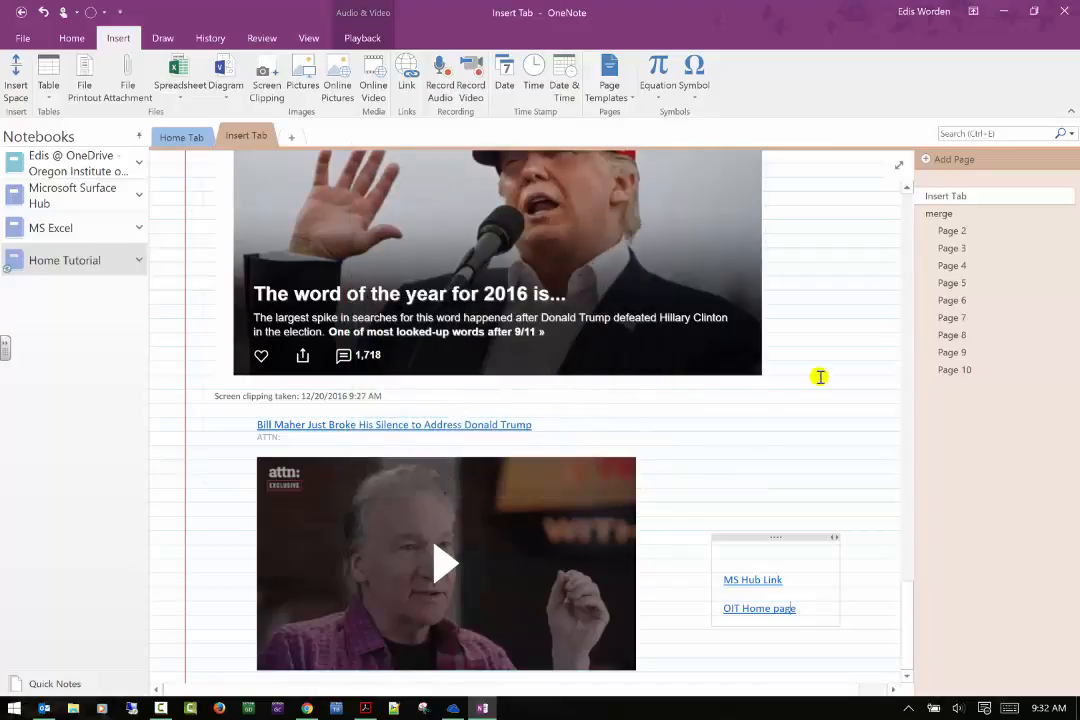
pyautogui.click(406, 80)
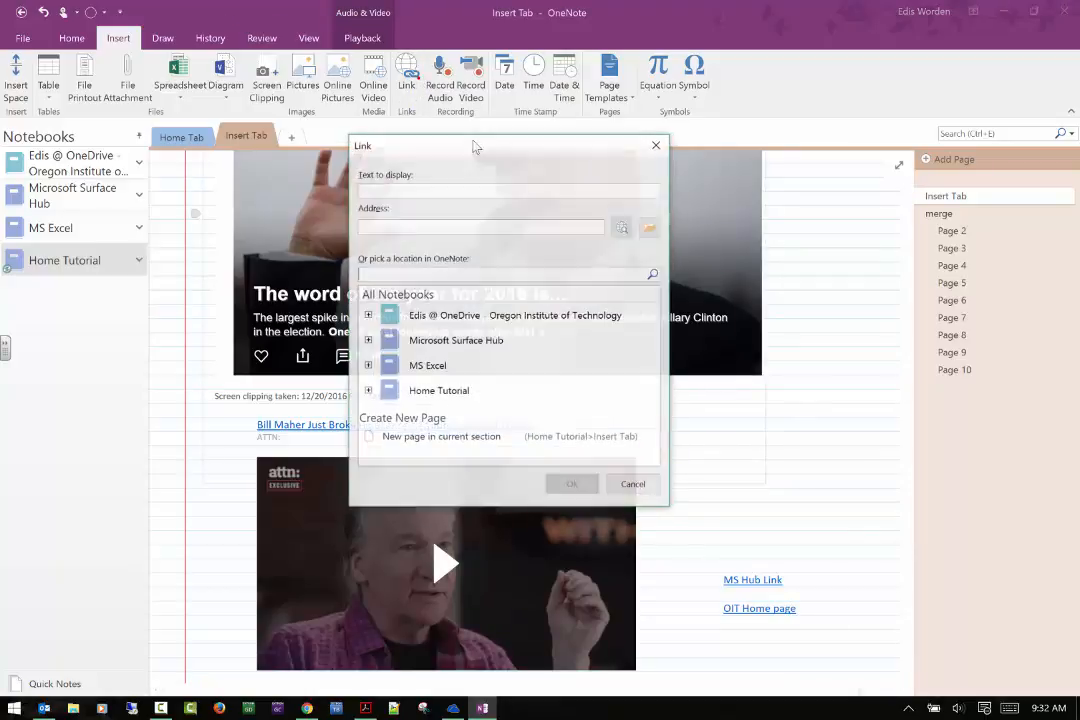
pyautogui.rightClick(429, 226)
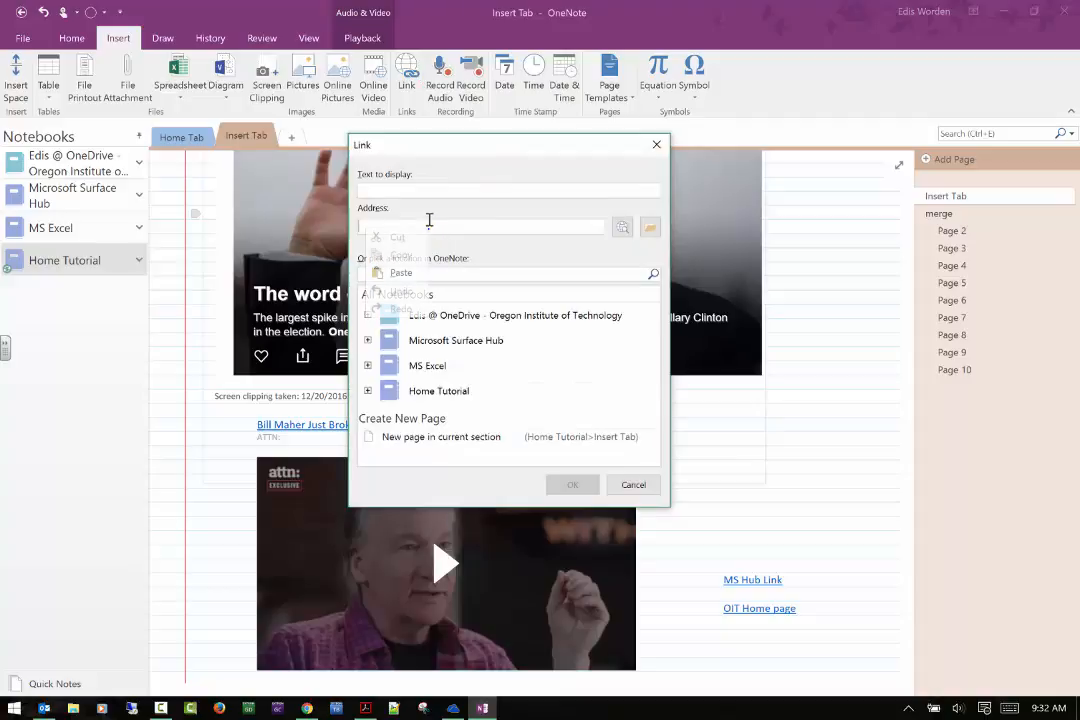
pyautogui.click(405, 273)
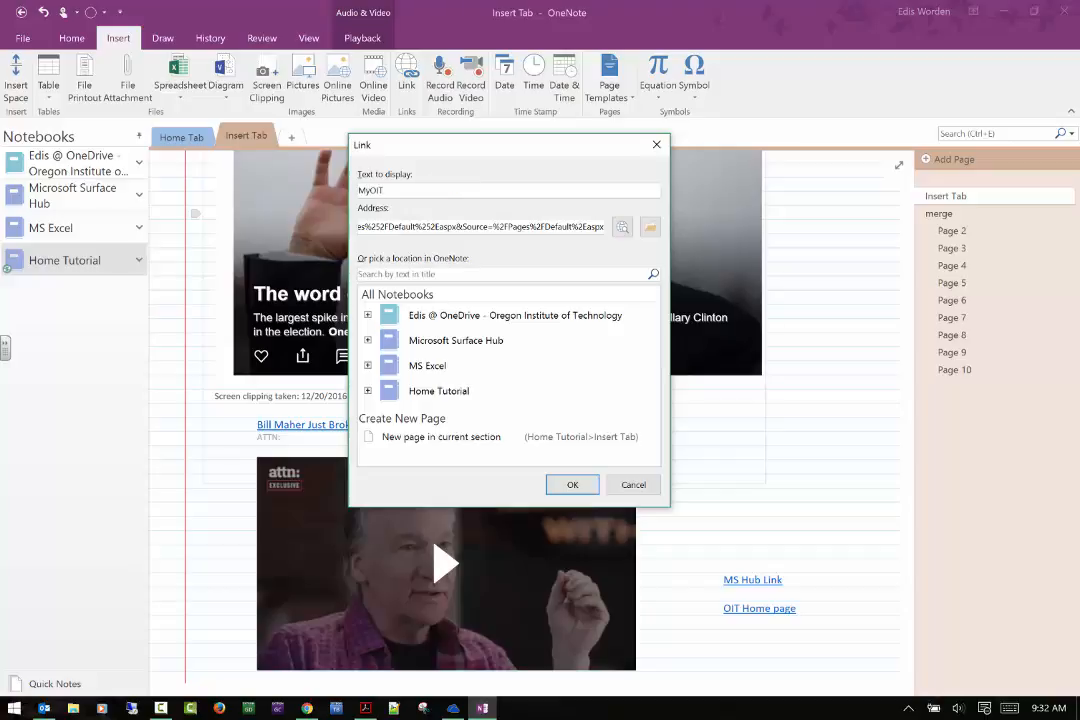
pyautogui.click(572, 485)
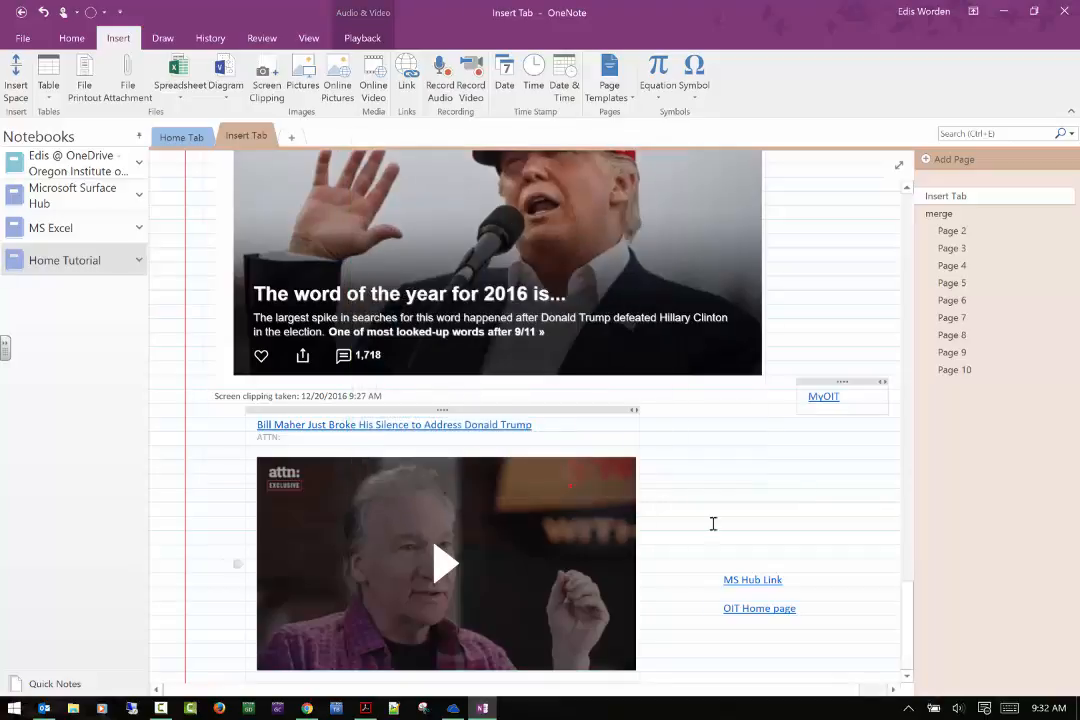
# - Follow the MyOIT link to check its login page and minimize the browser
pyautogui.click(846, 472)
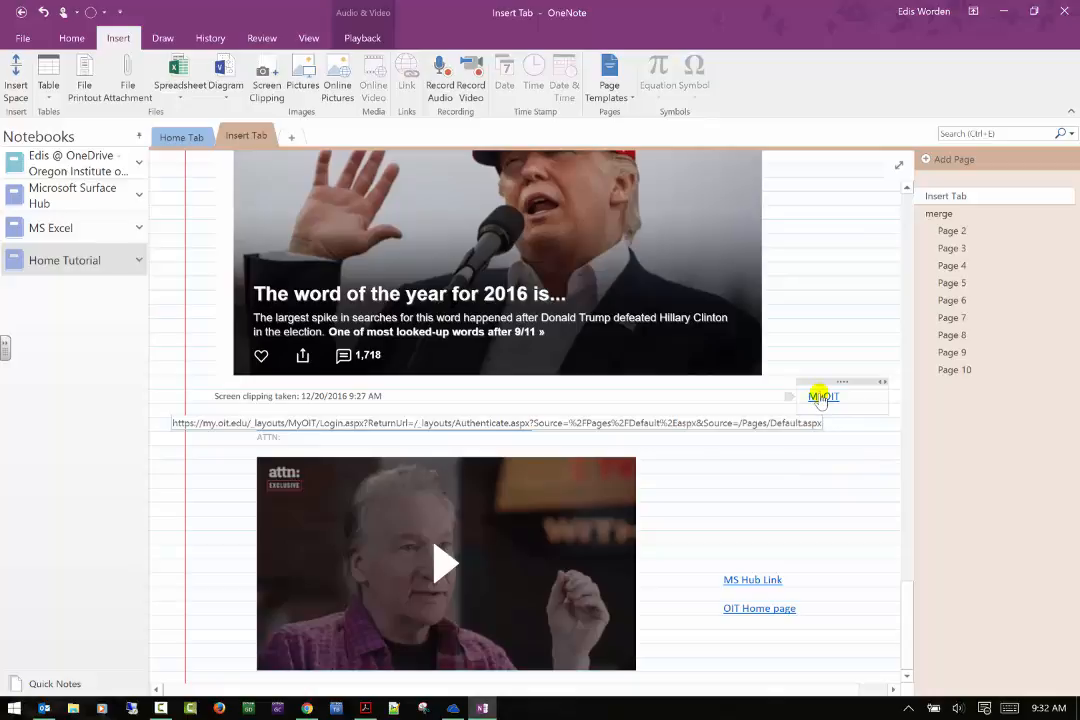
pyautogui.click(820, 397)
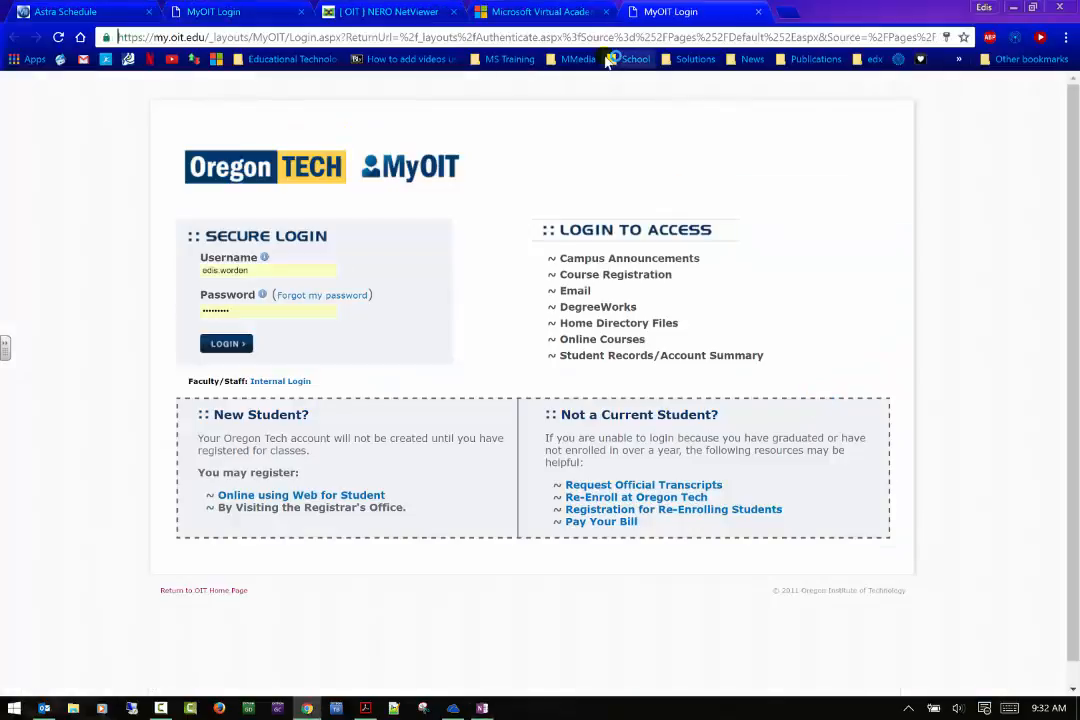
pyautogui.click(1013, 7)
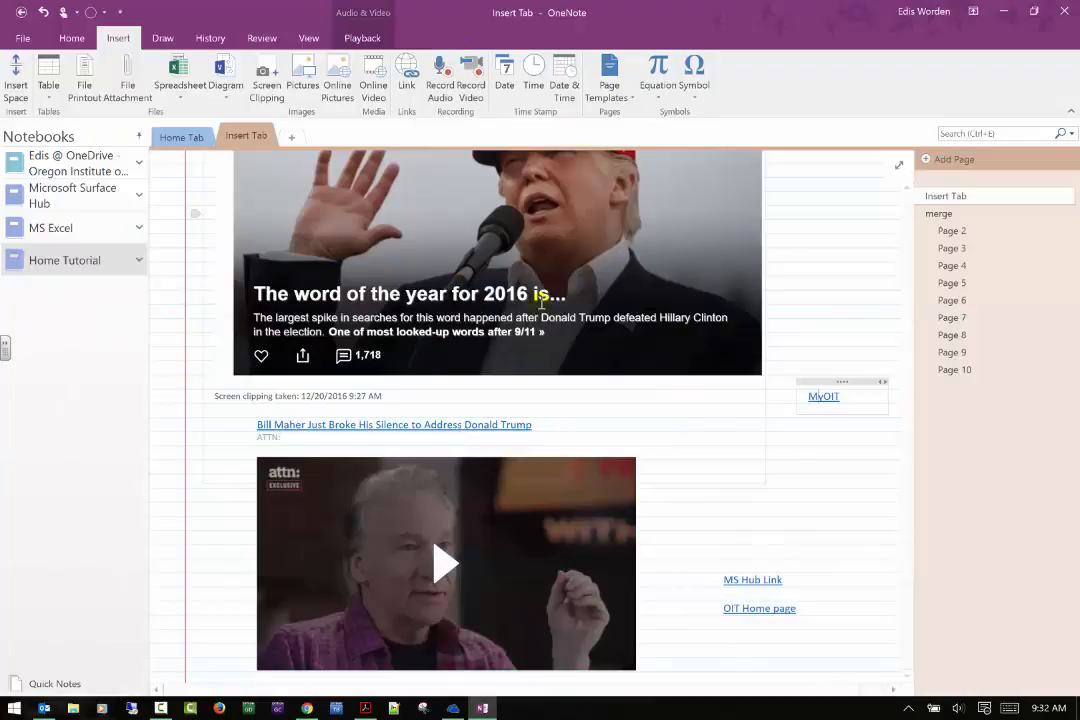
# - Record an audio clip below the MyOIT link, pausing the screen recorder during the recording, and stop the audio recording
pyautogui.click(442, 80)
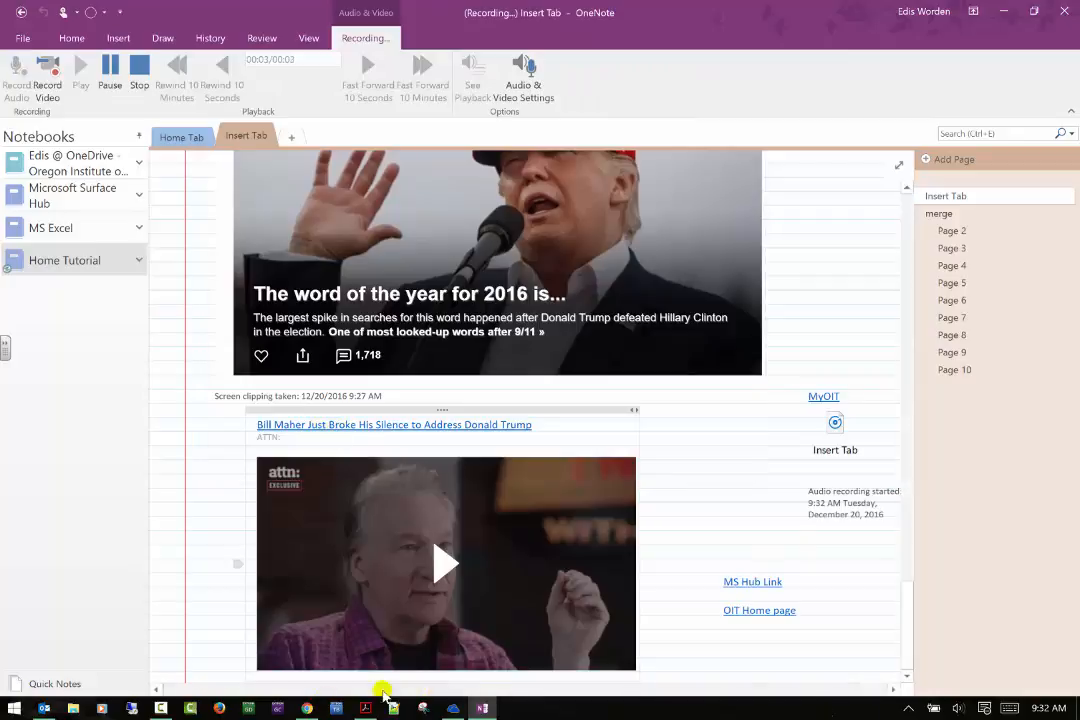
pyautogui.click(161, 708)
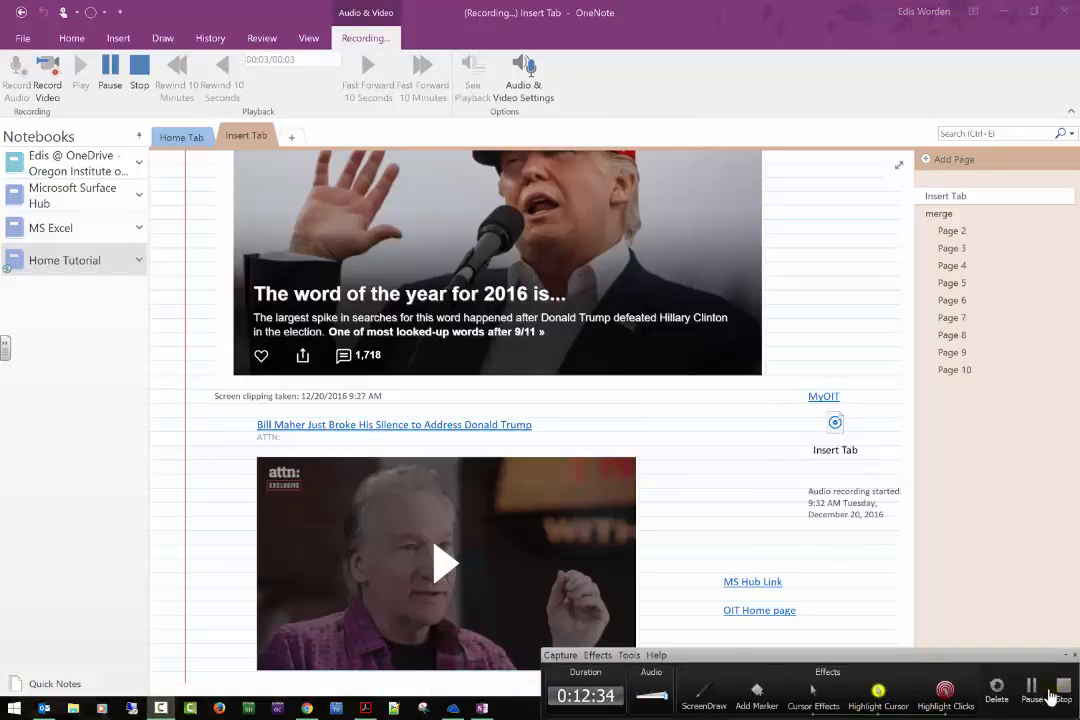
pyautogui.click(1033, 688)
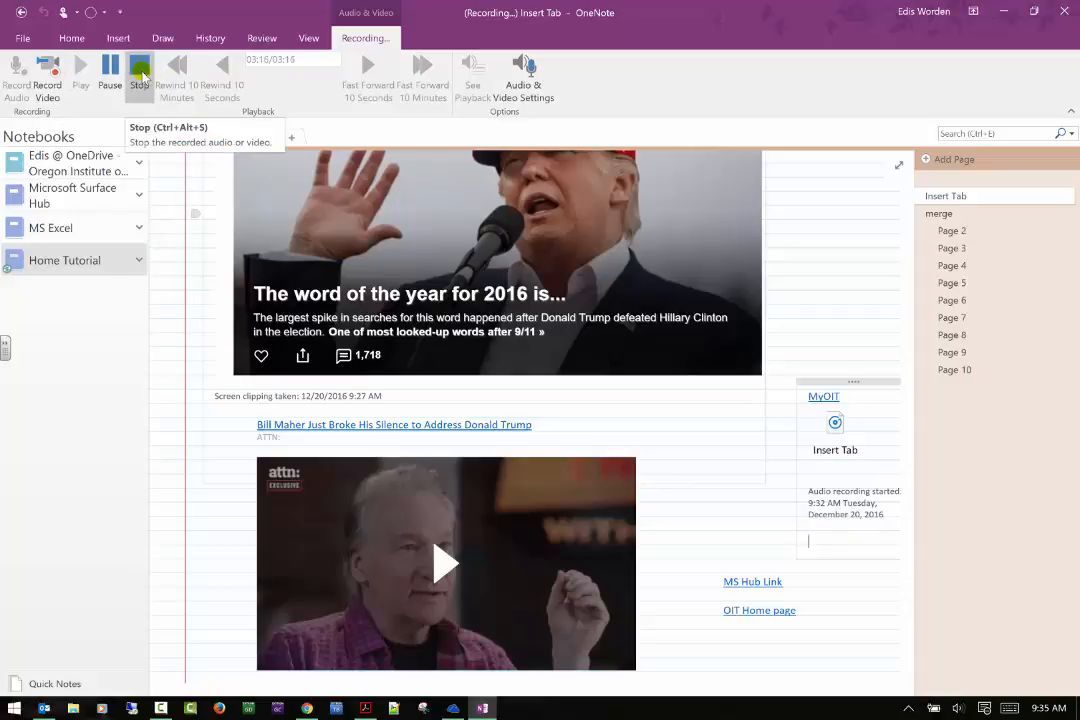
pyautogui.click(141, 76)
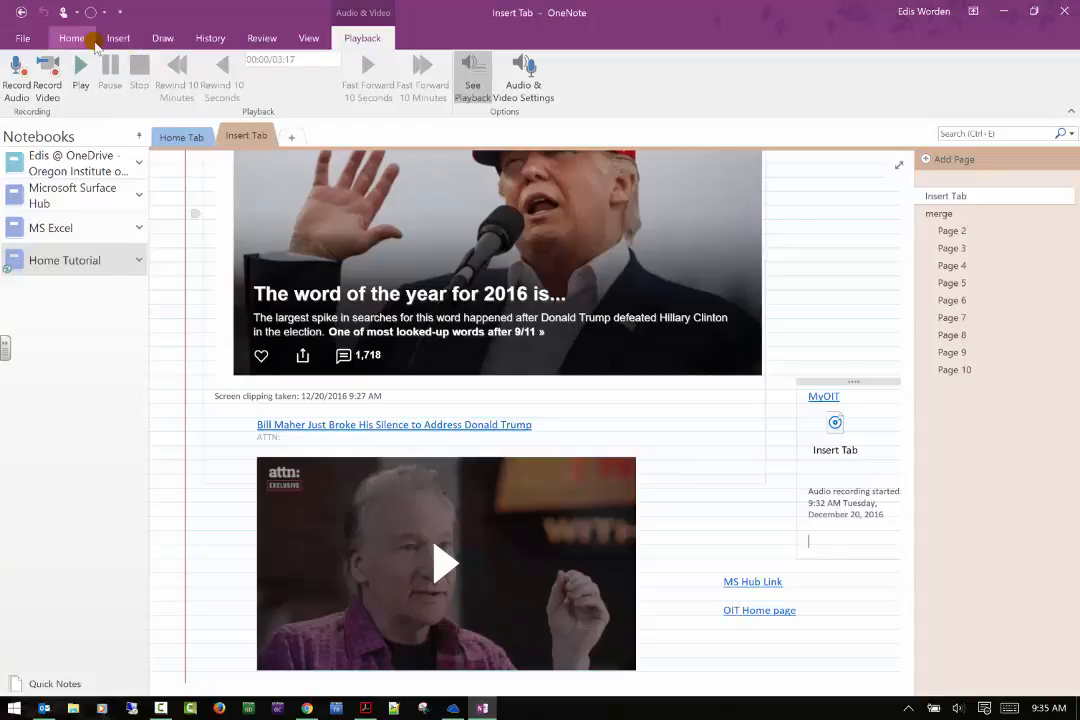
# - Play back the audio recording from its timestamp note below the MyOIT link
pyautogui.click(121, 42)
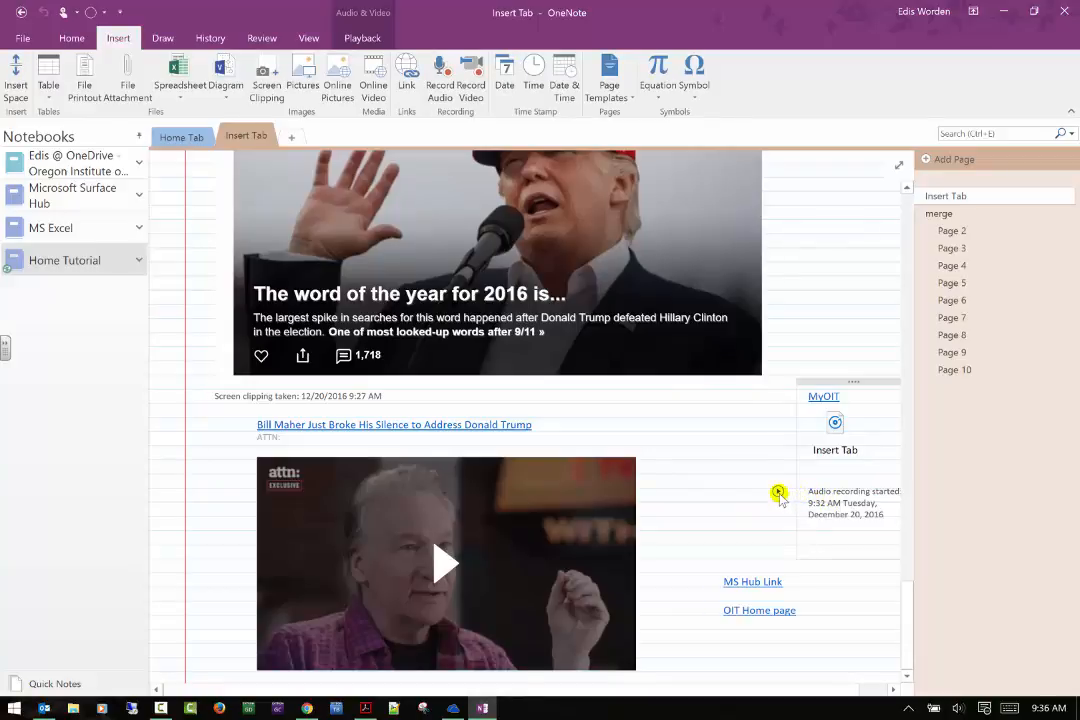
pyautogui.click(779, 494)
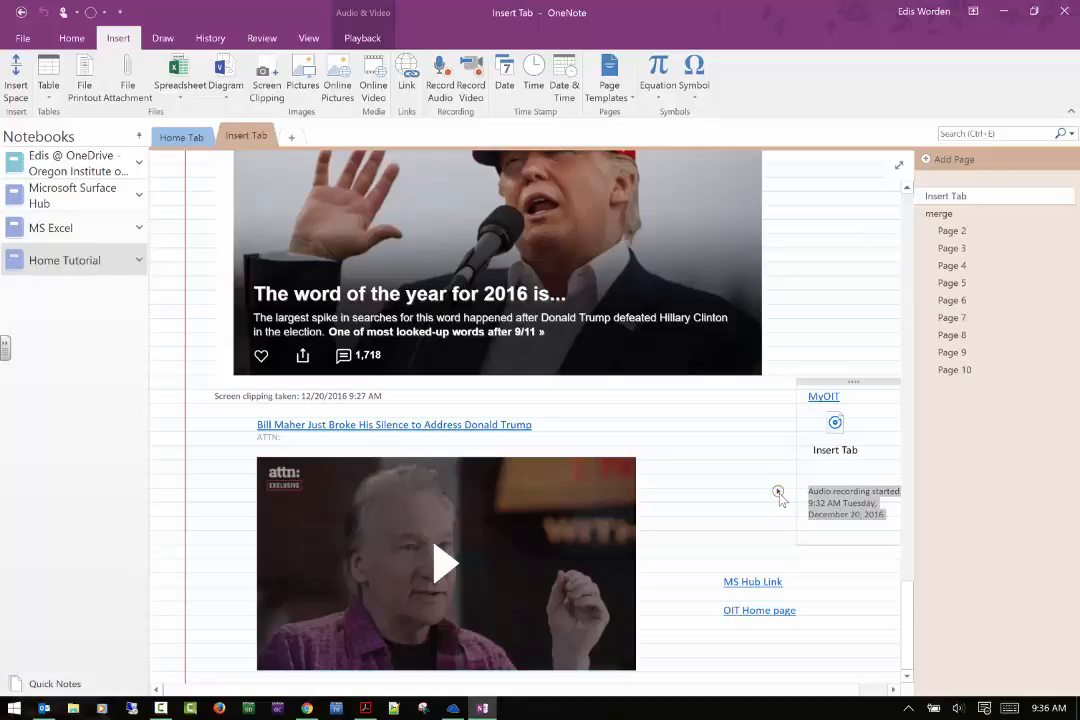
pyautogui.click(779, 495)
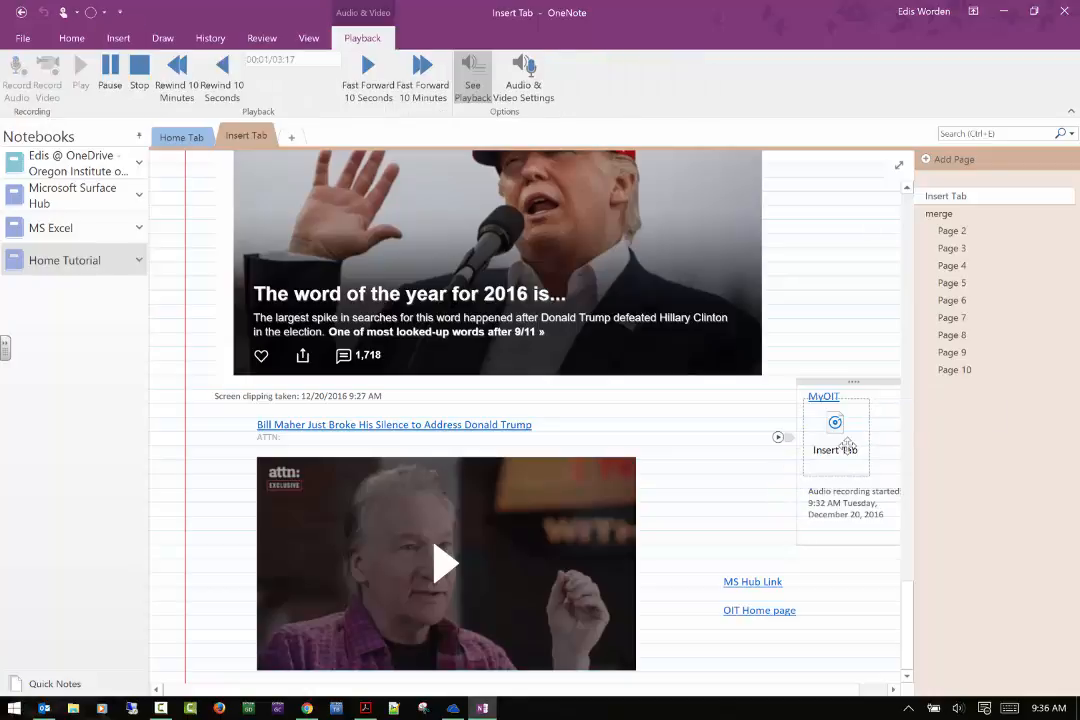
# - Stop the playback of the audio recording below the MyOIT link
pyautogui.moveTo(838, 445)
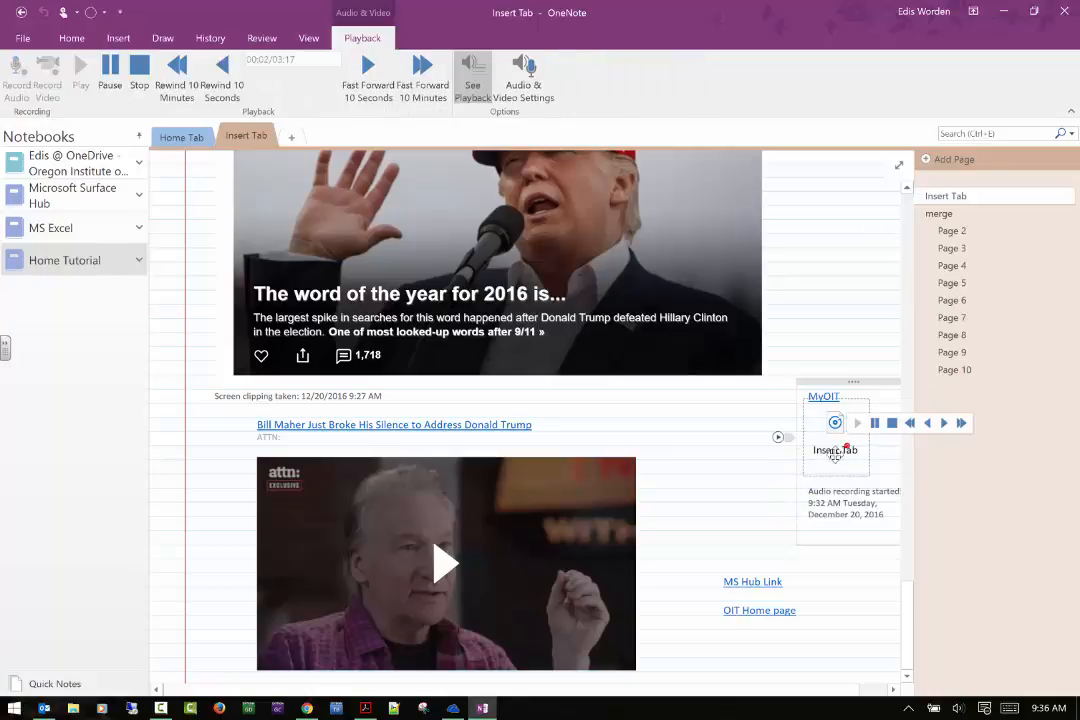
pyautogui.click(889, 423)
pyautogui.scroll(3, 745, 475)
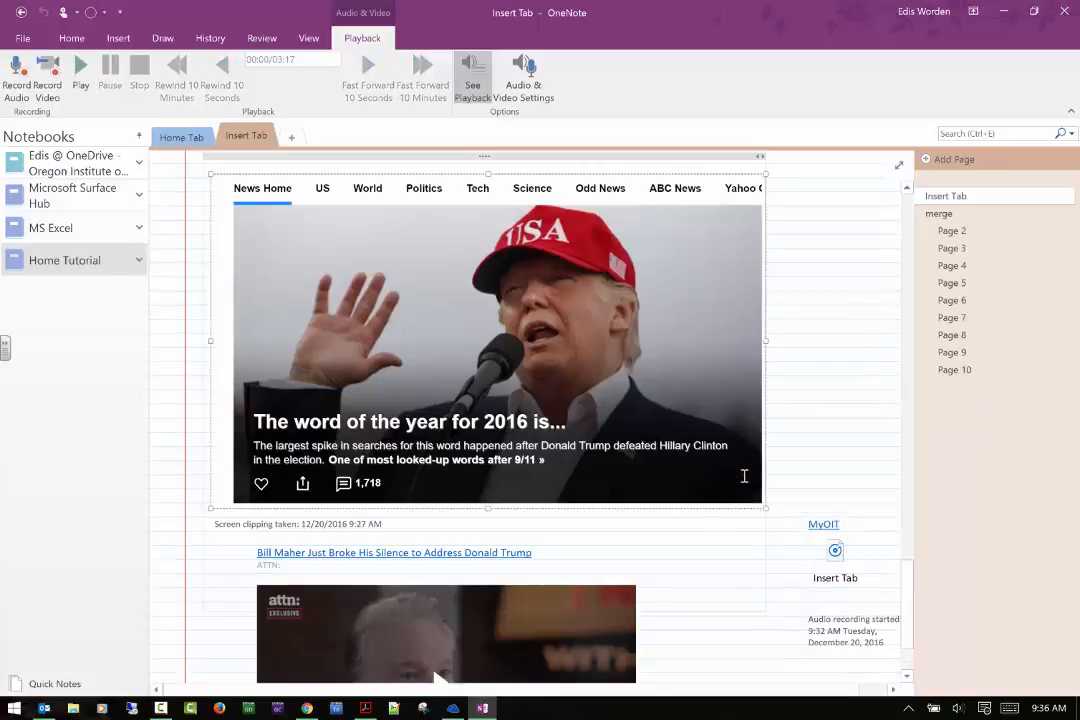
pyautogui.scroll(-3, 747, 475)
pyautogui.scroll(-1, 808, 463)
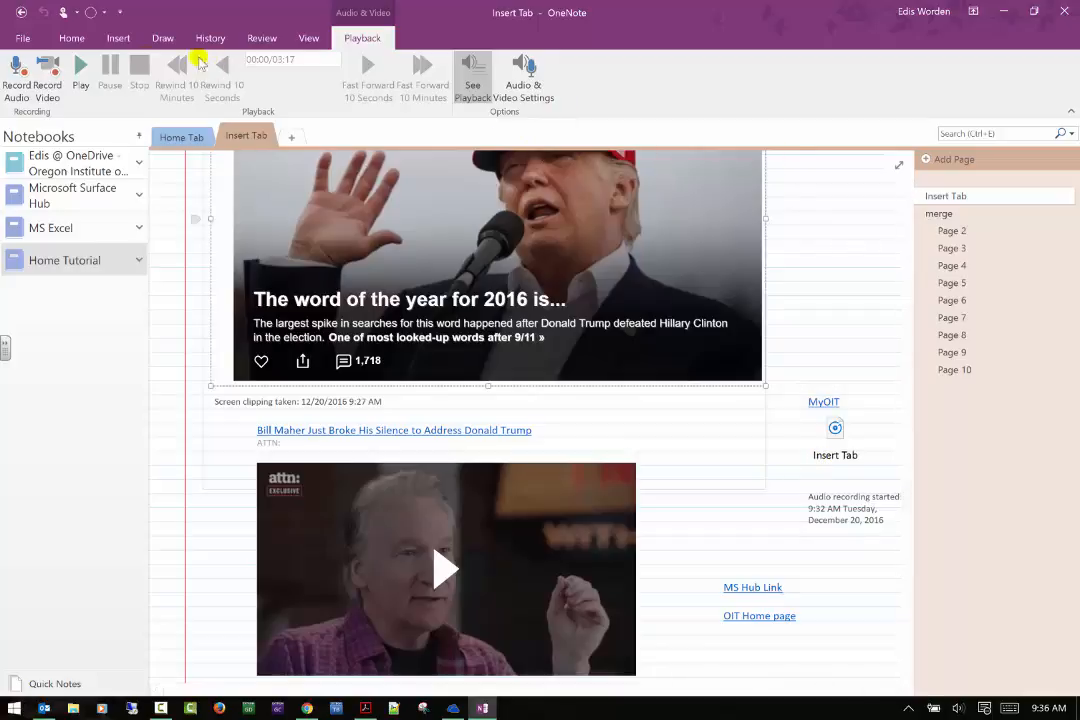
# - Insert the current date, the current time, and a combined date and time stamp between the screen clipping and its caption
pyautogui.click(118, 40)
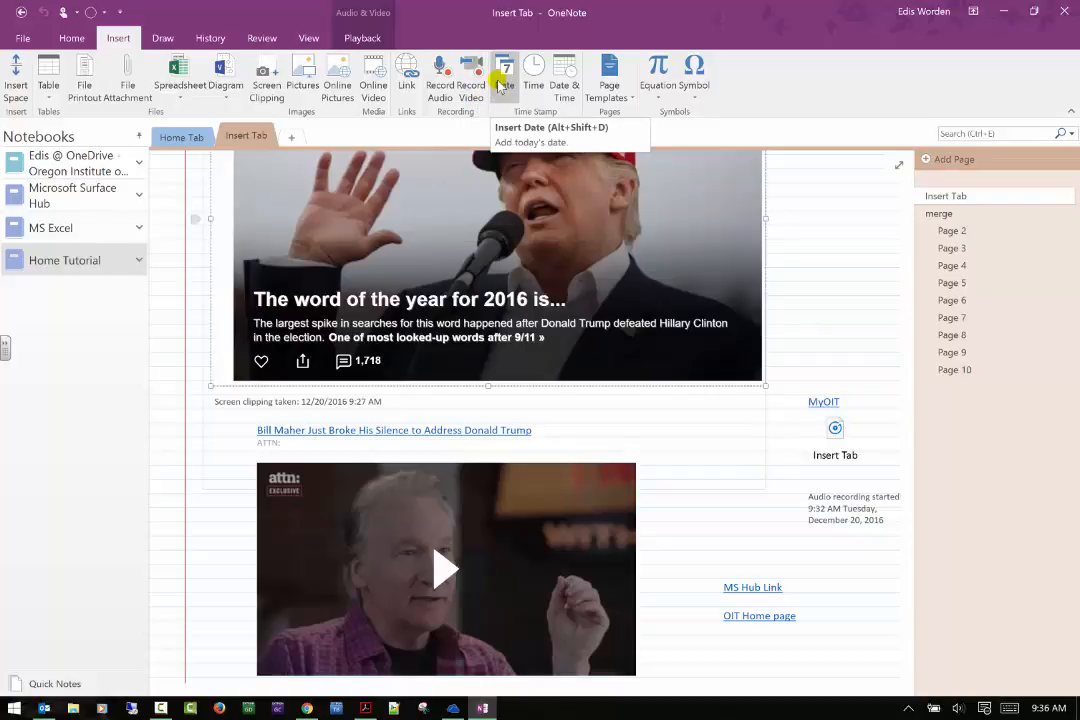
pyautogui.click(502, 84)
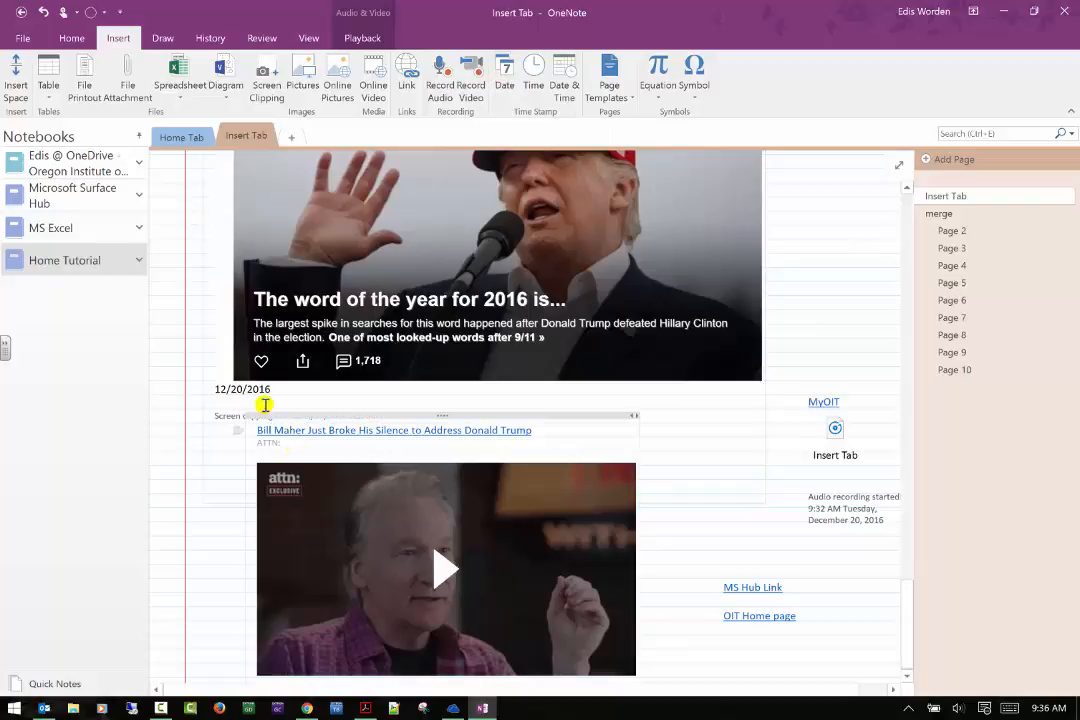
pyautogui.click(535, 80)
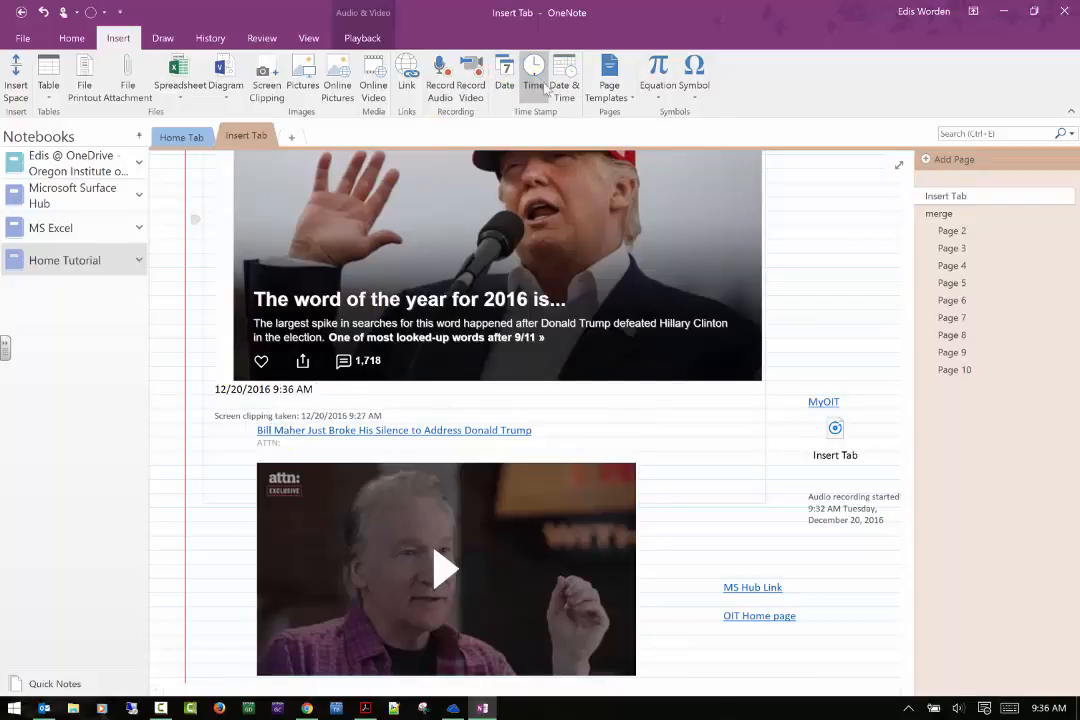
pyautogui.click(565, 92)
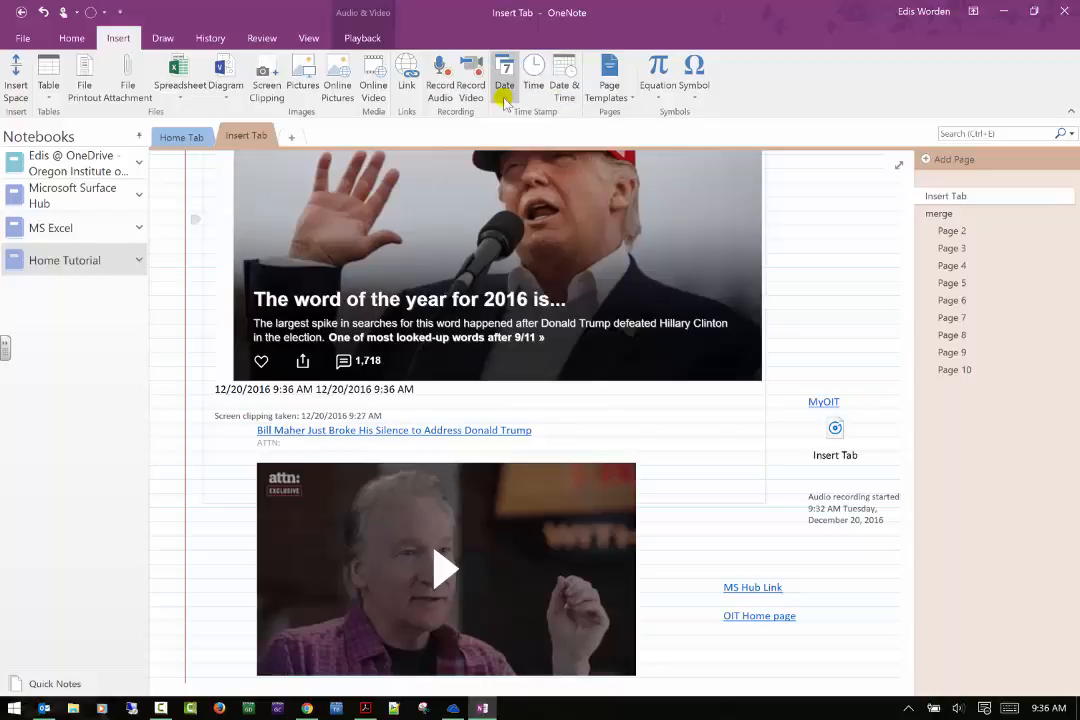
# - Add a page from the Lecture Notes and Study Questions template and change its title to "StudyNotes"
pyautogui.click(628, 99)
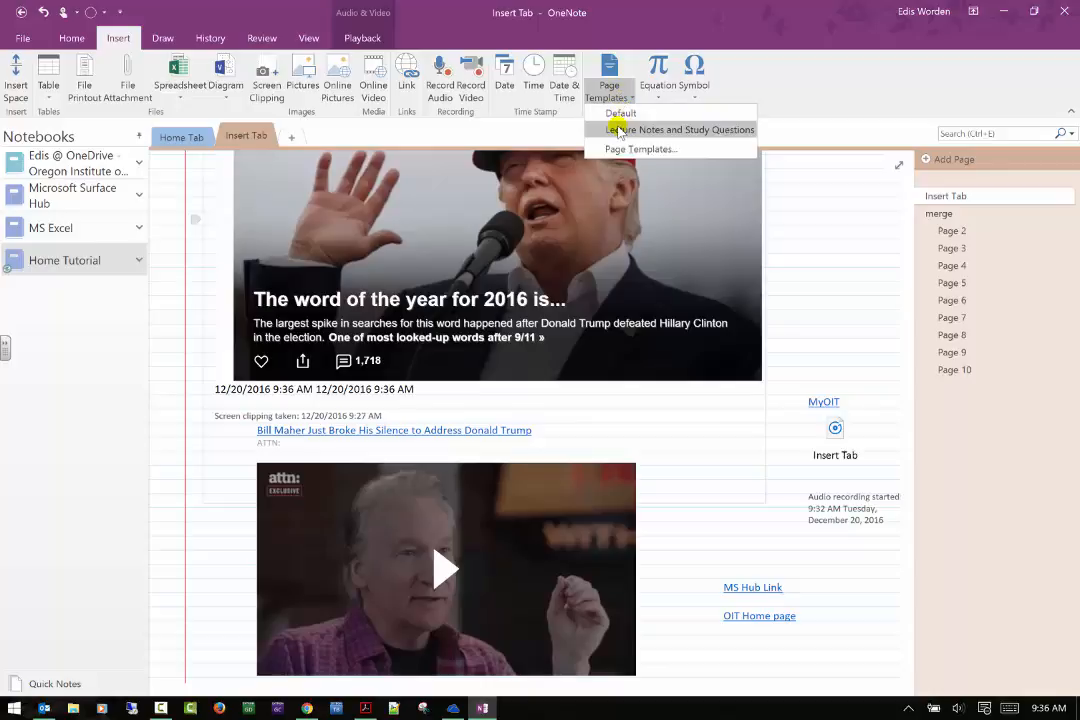
pyautogui.click(619, 130)
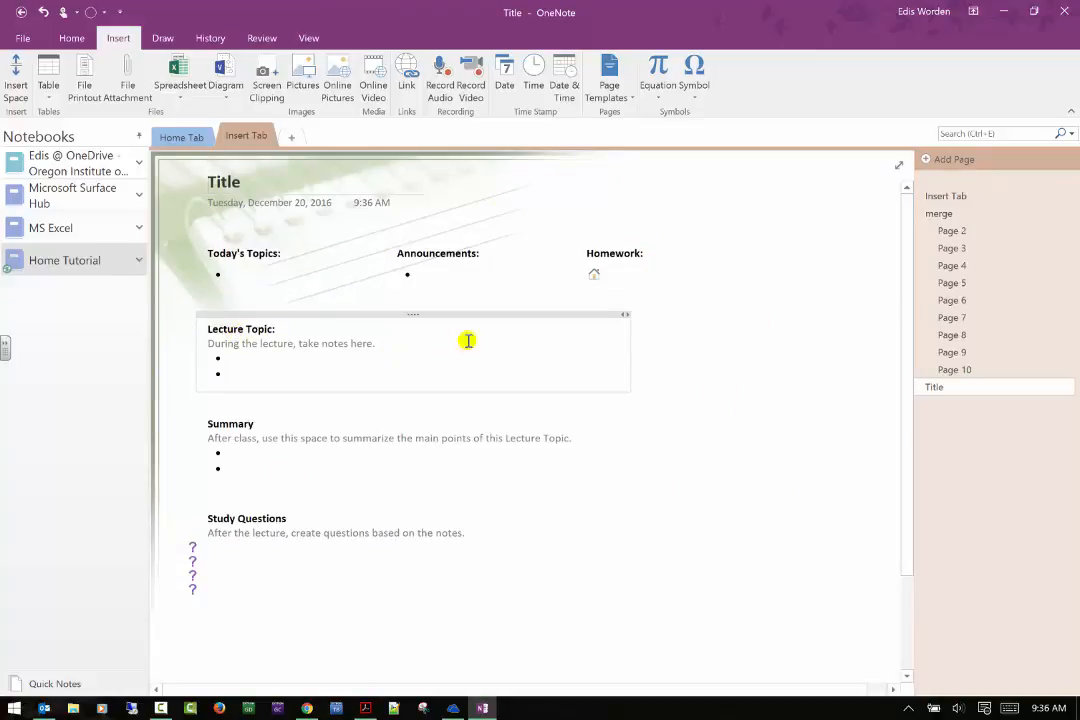
pyautogui.rightClick(963, 388)
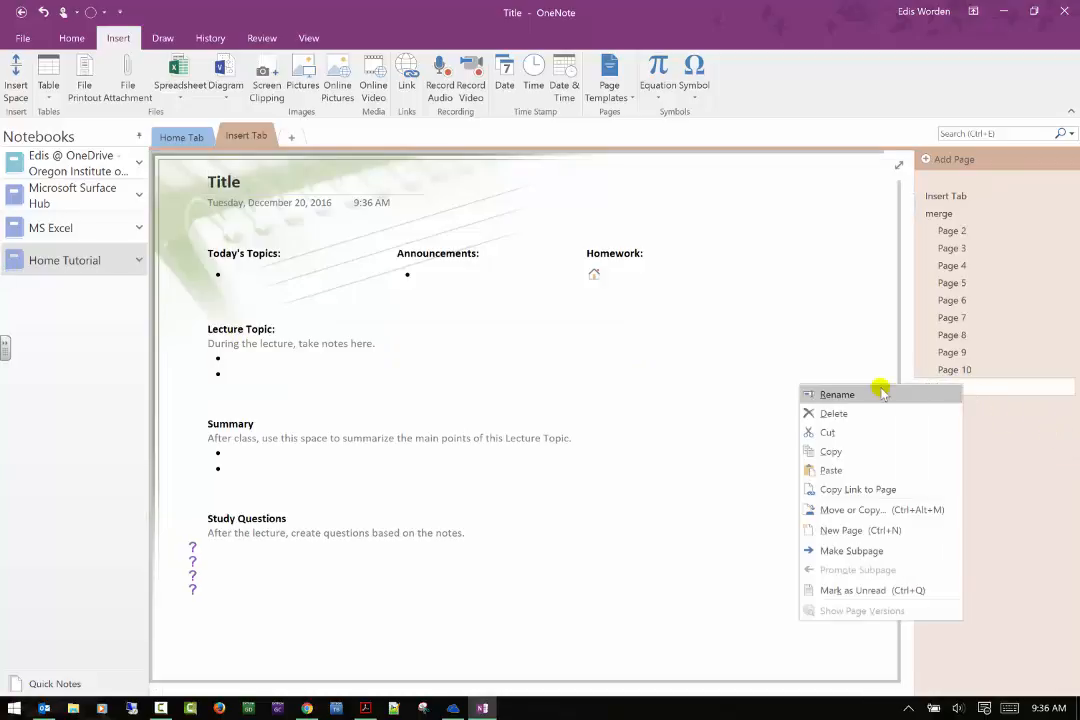
pyautogui.click(882, 394)
pyautogui.rightClick(960, 386)
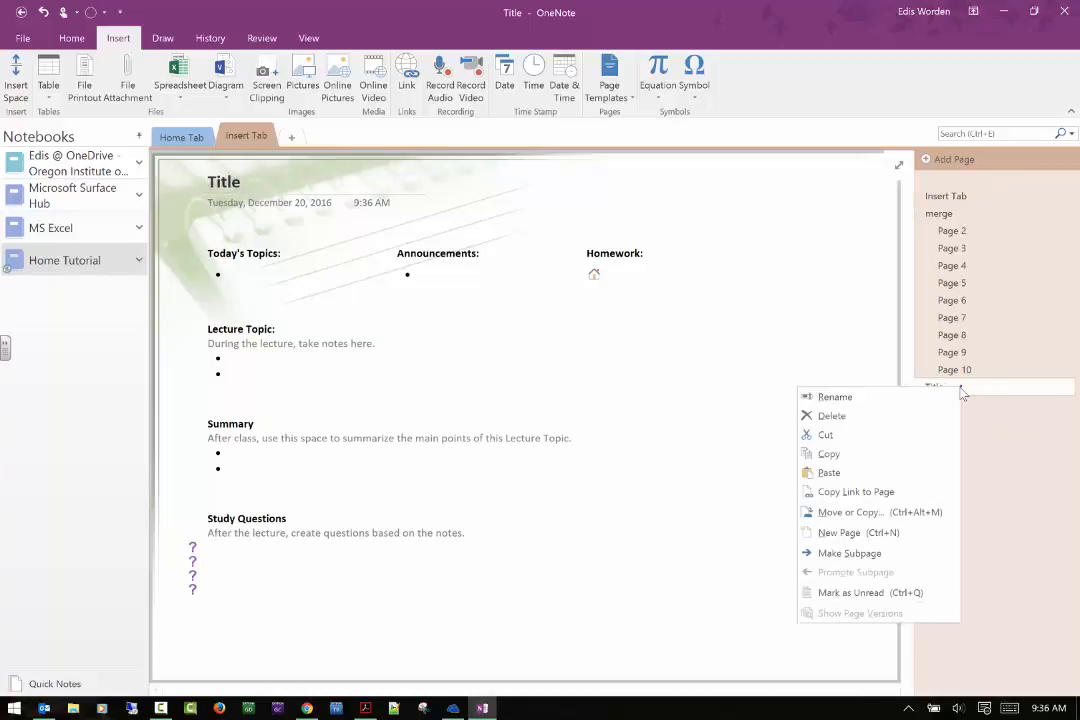
pyautogui.click(222, 183)
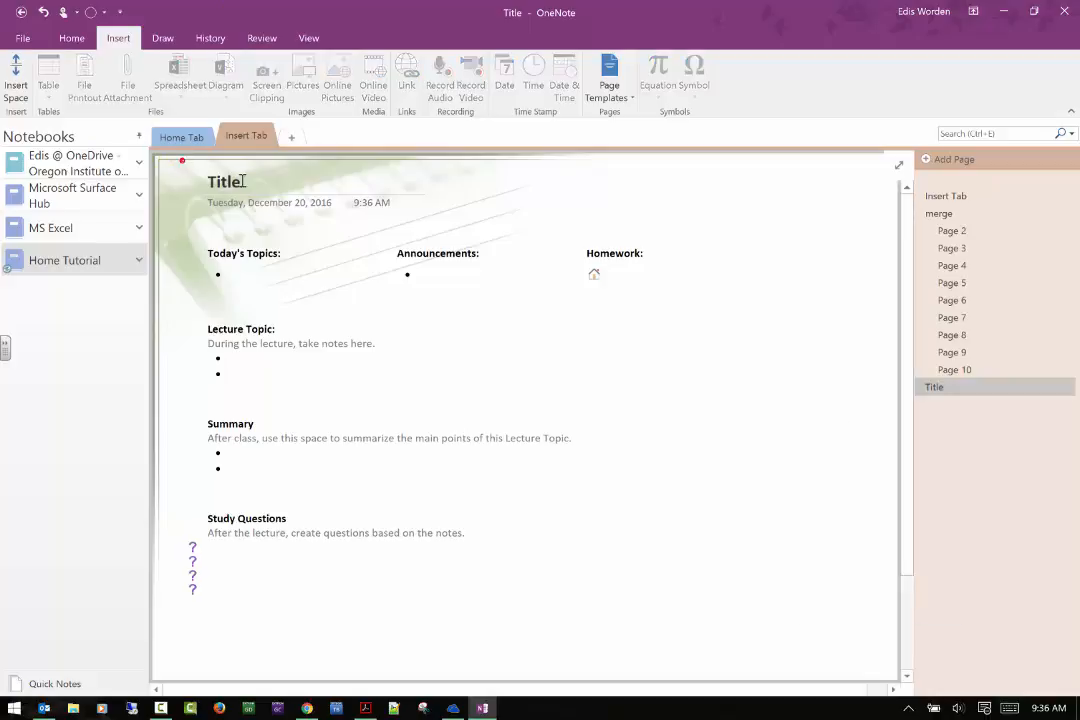
pyautogui.click(242, 181)
pyautogui.moveTo(259, 183); pyautogui.dragTo(182, 186)
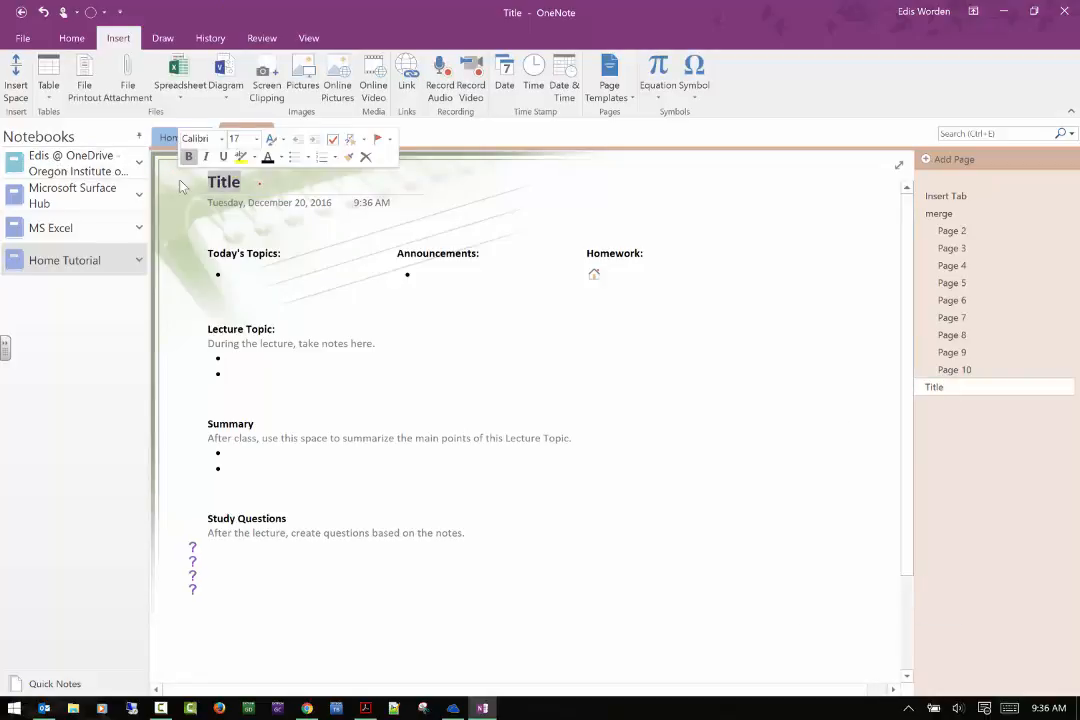
pyautogui.write('StudyNotes')
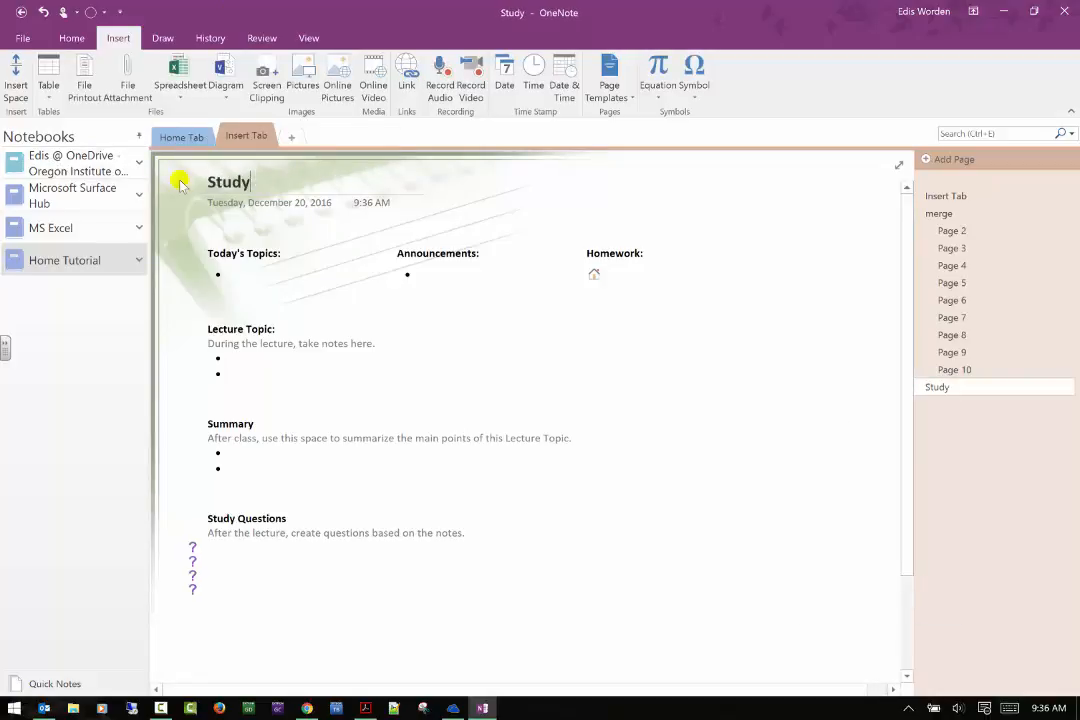
pyautogui.click(232, 254)
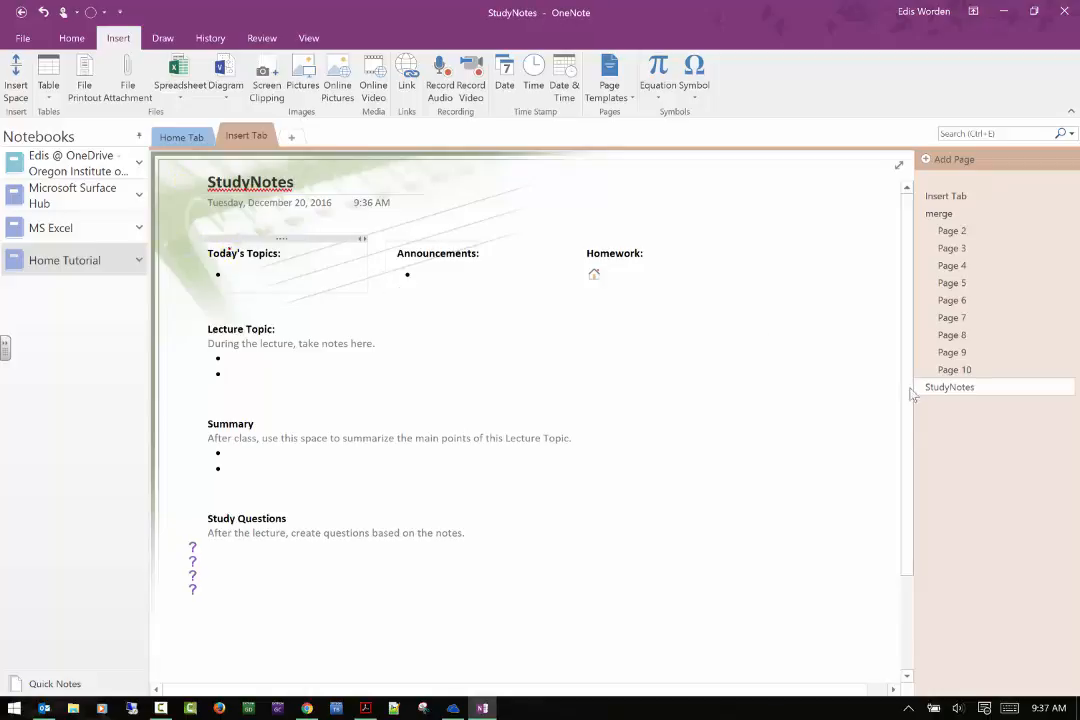
pyautogui.click(619, 259)
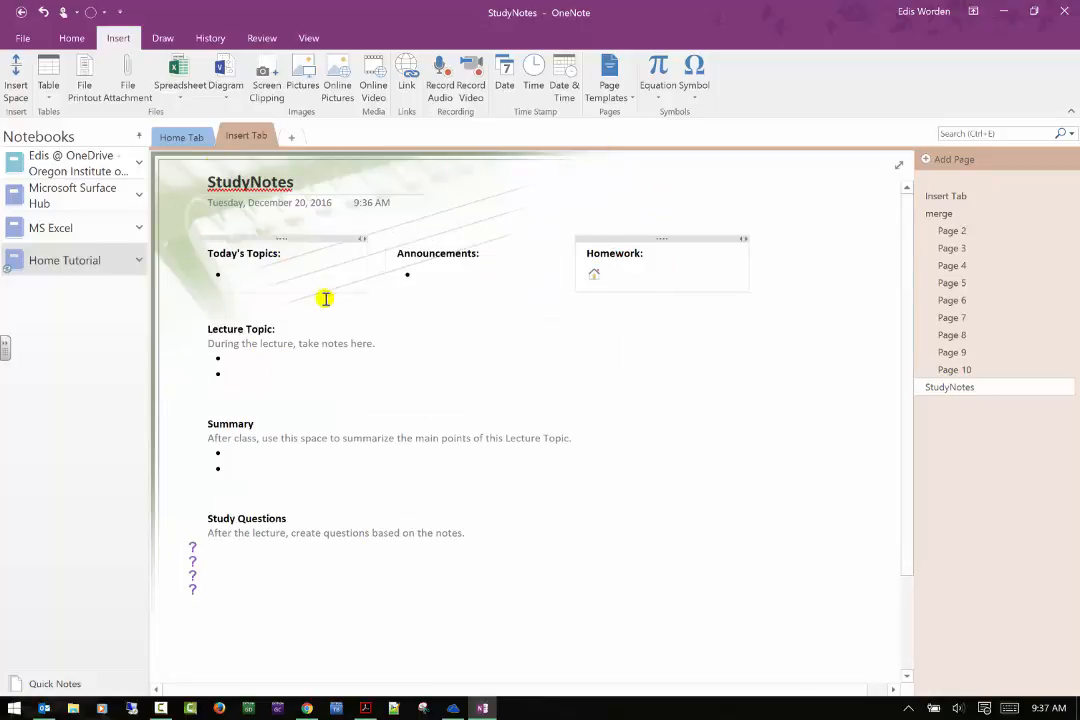
# - Add a new section to the Home Tutorial notebook and return to the Insert Tab section
pyautogui.click(291, 137)
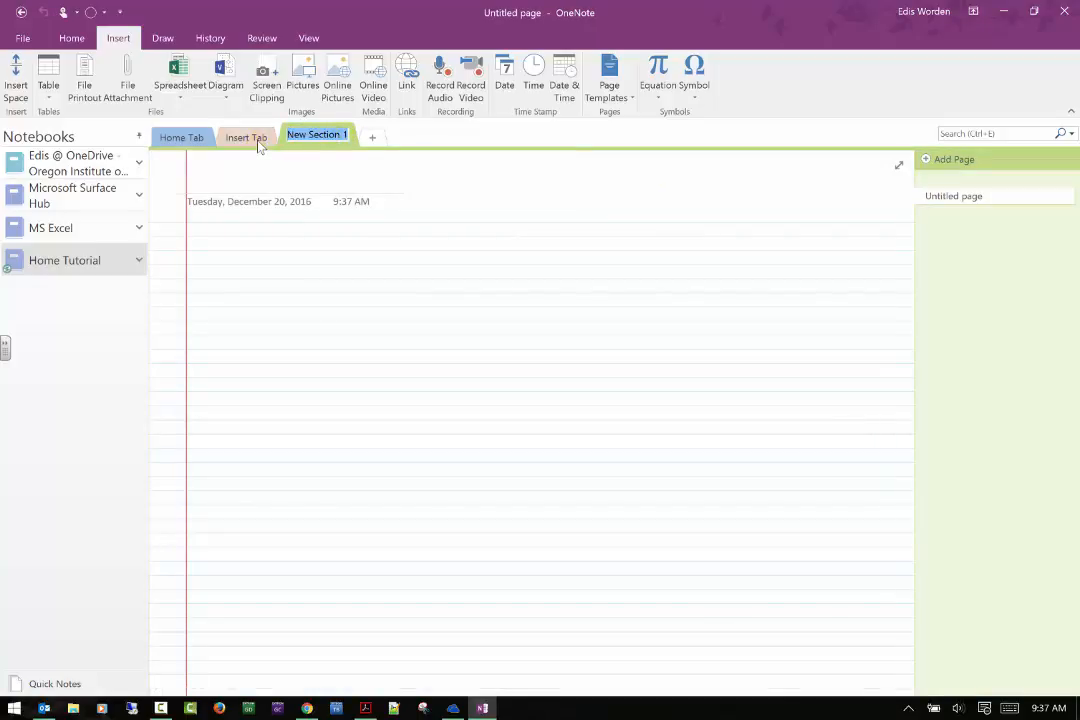
pyautogui.click(258, 142)
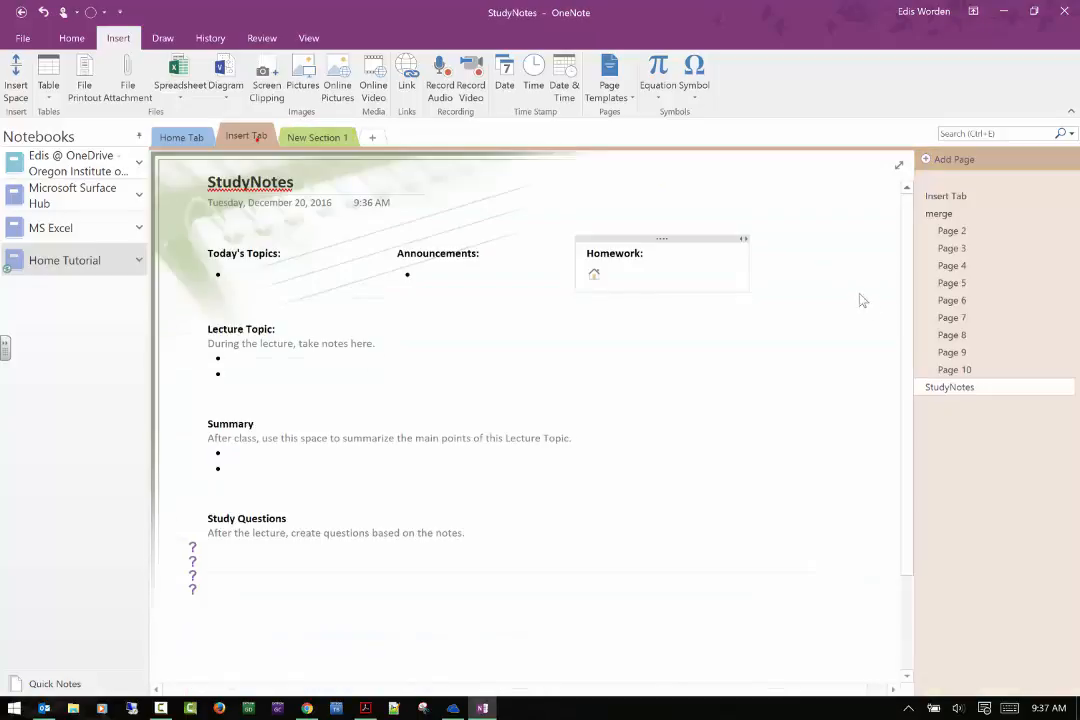
# - Add a blank page to the Insert Tab section and name it "Equation"
pyautogui.click(966, 160)
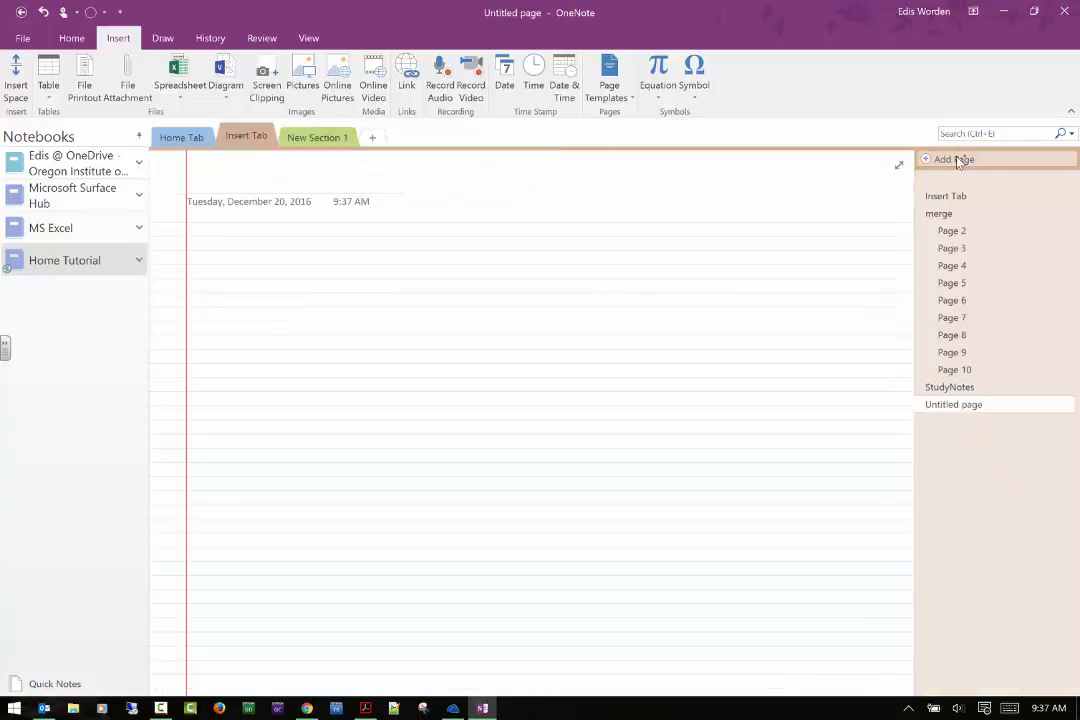
pyautogui.rightClick(1003, 407)
pyautogui.click(906, 413)
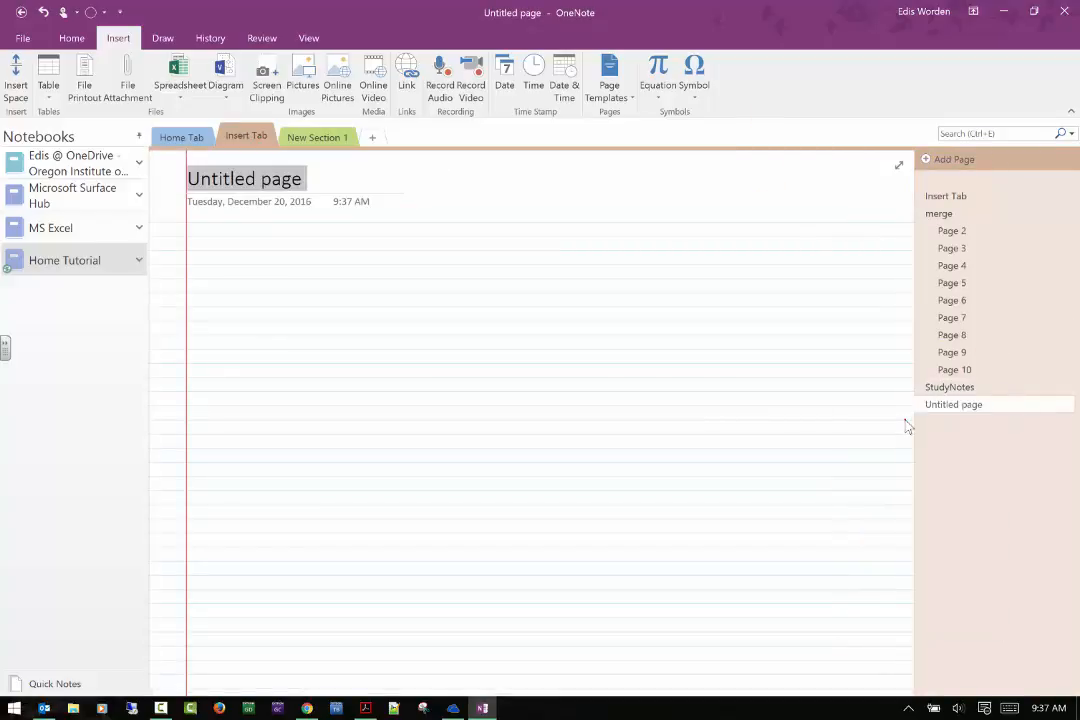
pyautogui.write('Equation')
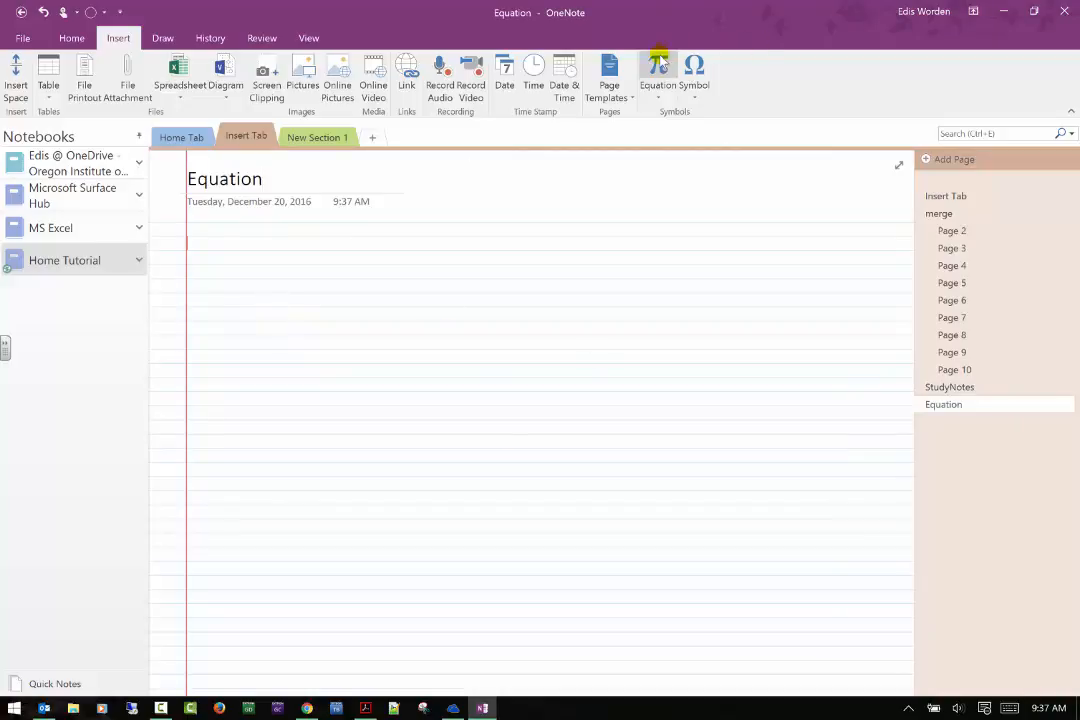
# - Insert the built-in binomial theorem equation, (x + a)^n expanded as a sum, in the body of the Equation page
pyautogui.click(656, 86)
pyautogui.click(740, 235)
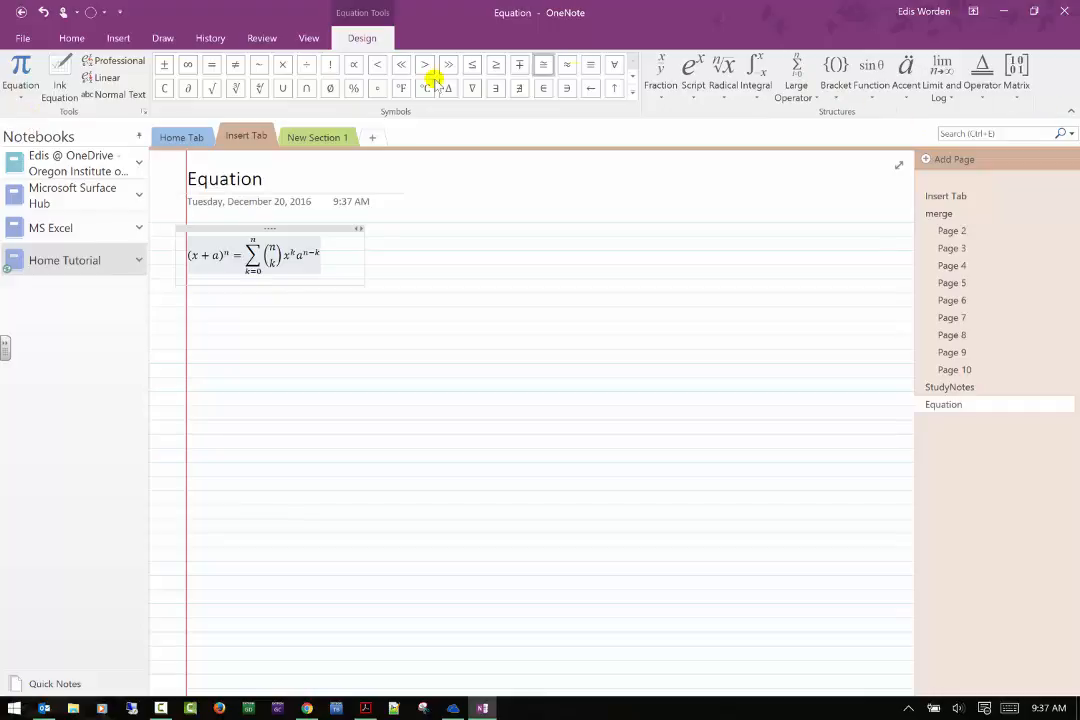
pyautogui.click(402, 285)
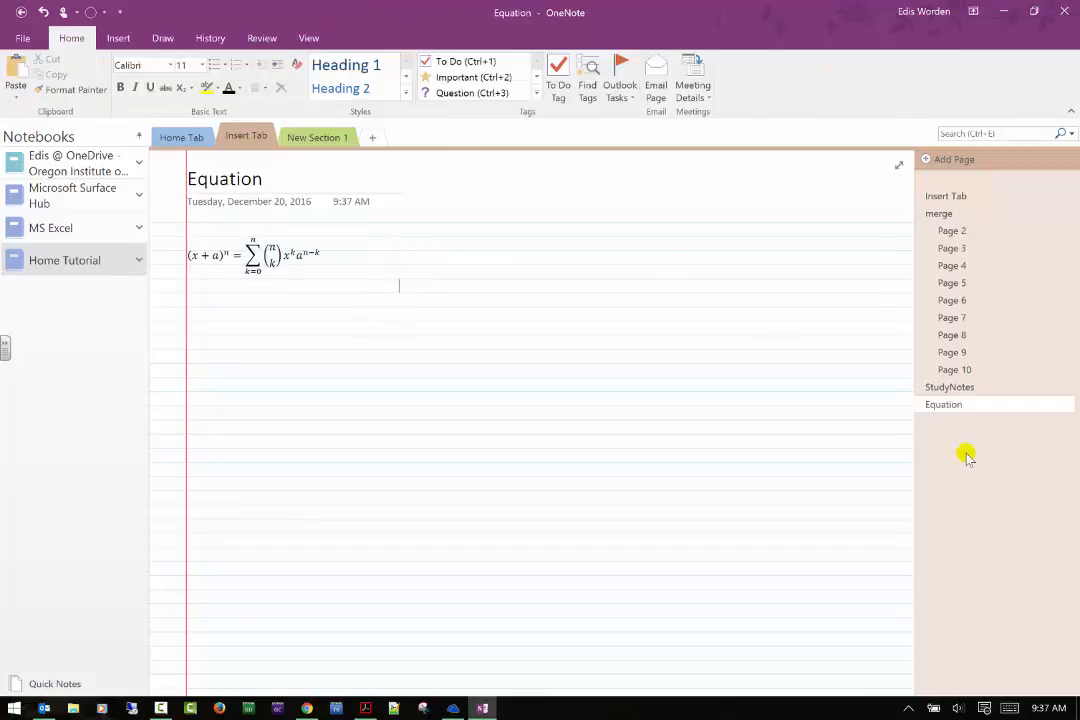
# - Add another blank page to the Insert Tab section and title it "Symbols"
pyautogui.click(943, 159)
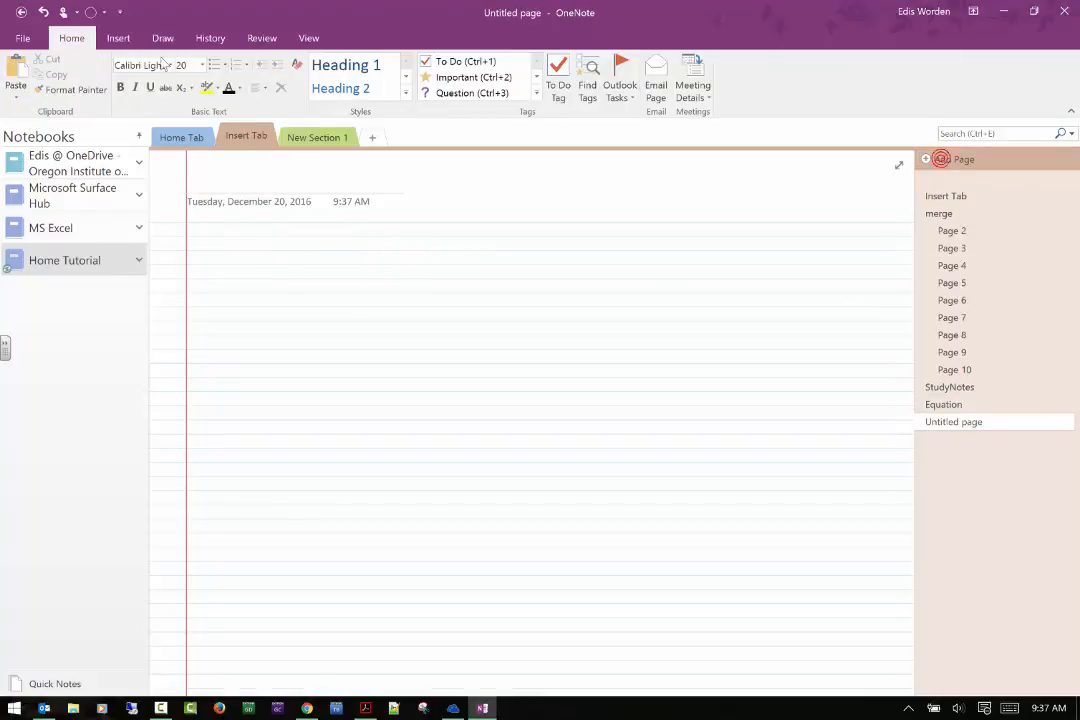
pyautogui.click(118, 38)
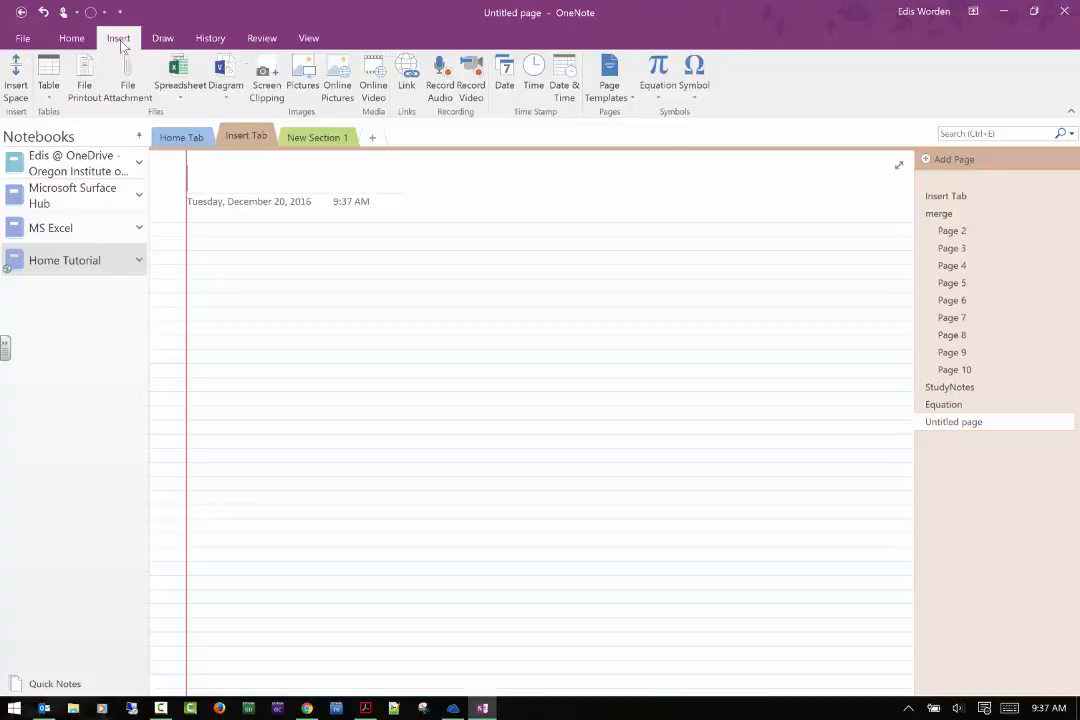
pyautogui.click(988, 422)
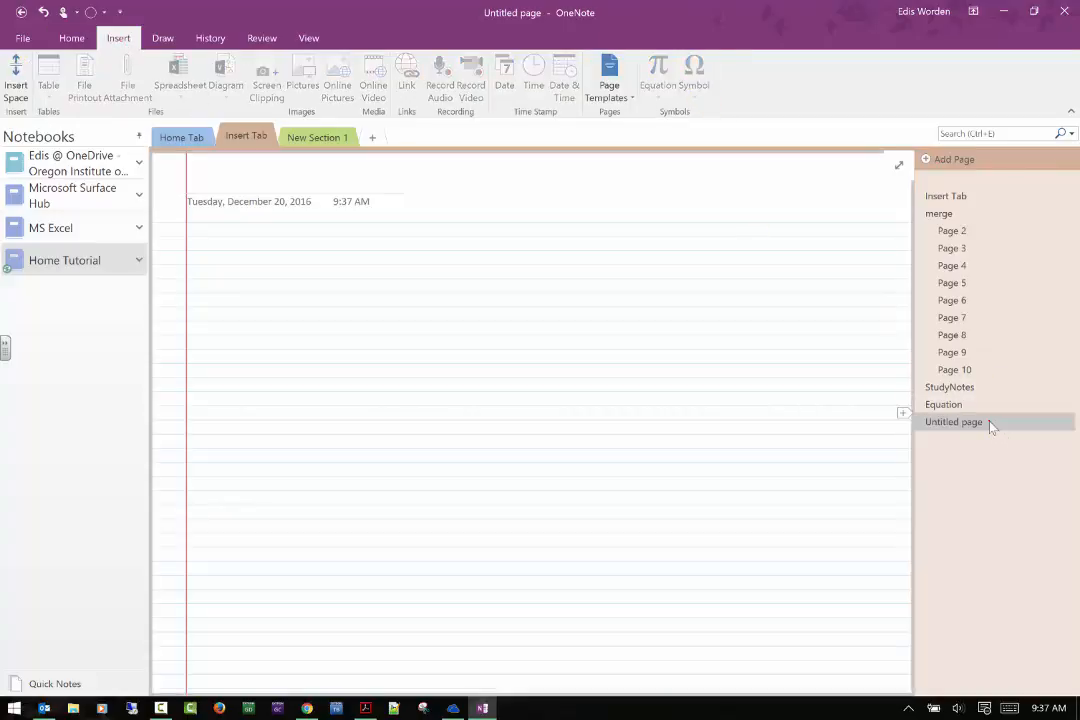
pyautogui.click(259, 169)
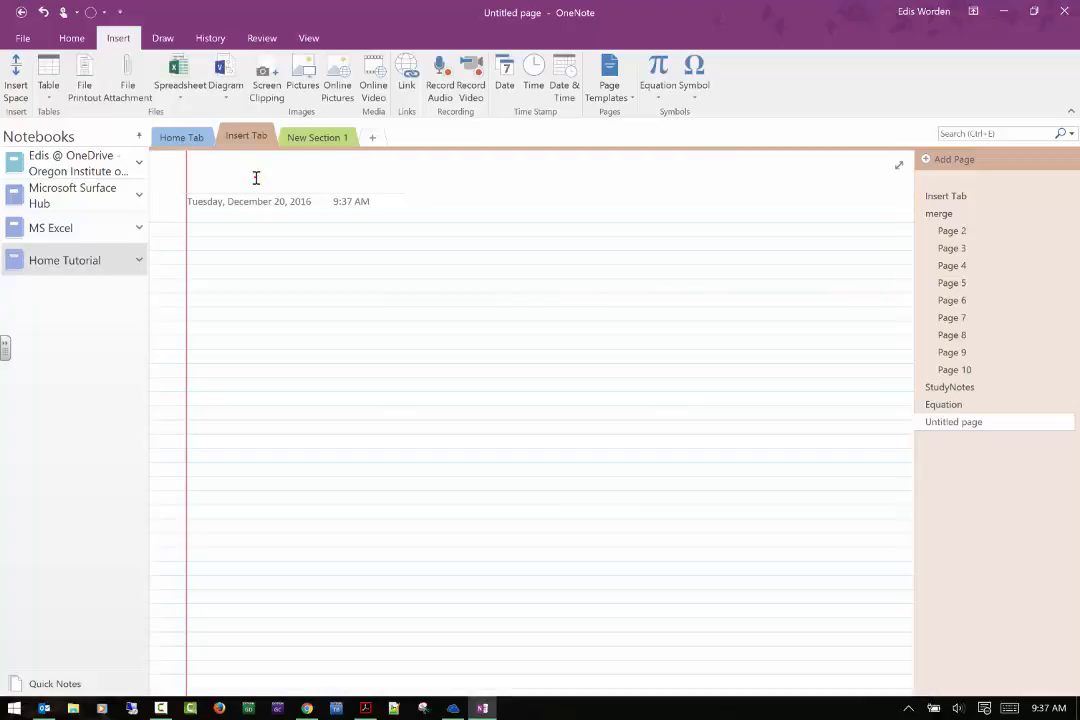
pyautogui.write('Symbols')
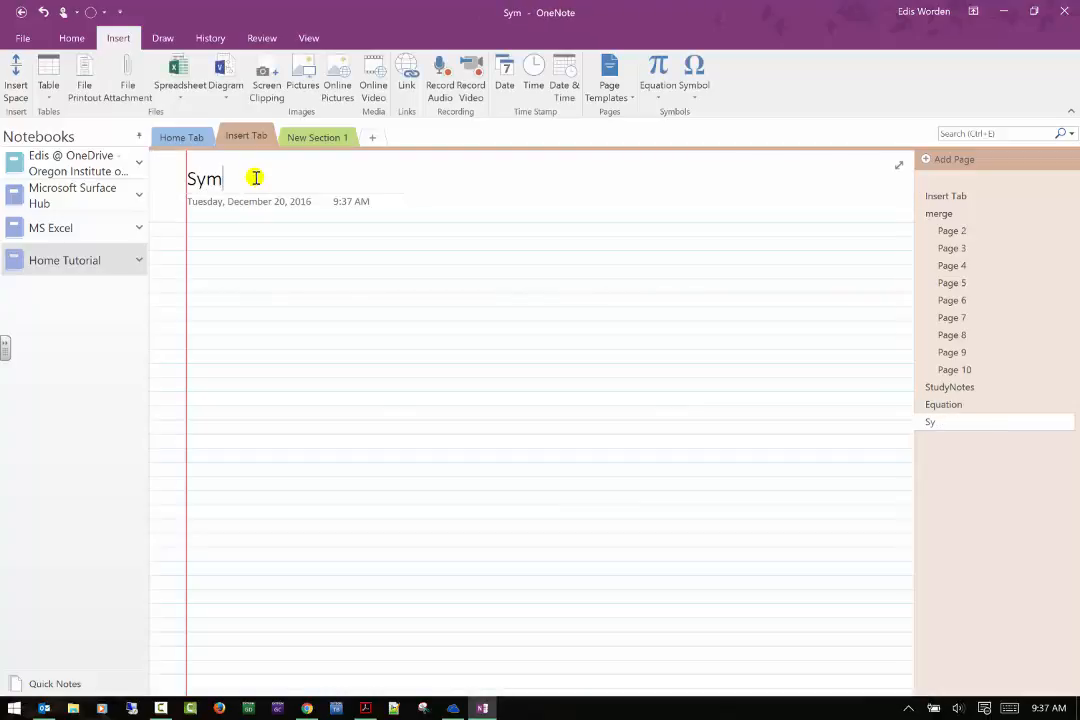
# - Insert a club symbol (♣) followed by an Ω symbol in the body of the Symbols page
pyautogui.click(694, 75)
pyautogui.click(716, 116)
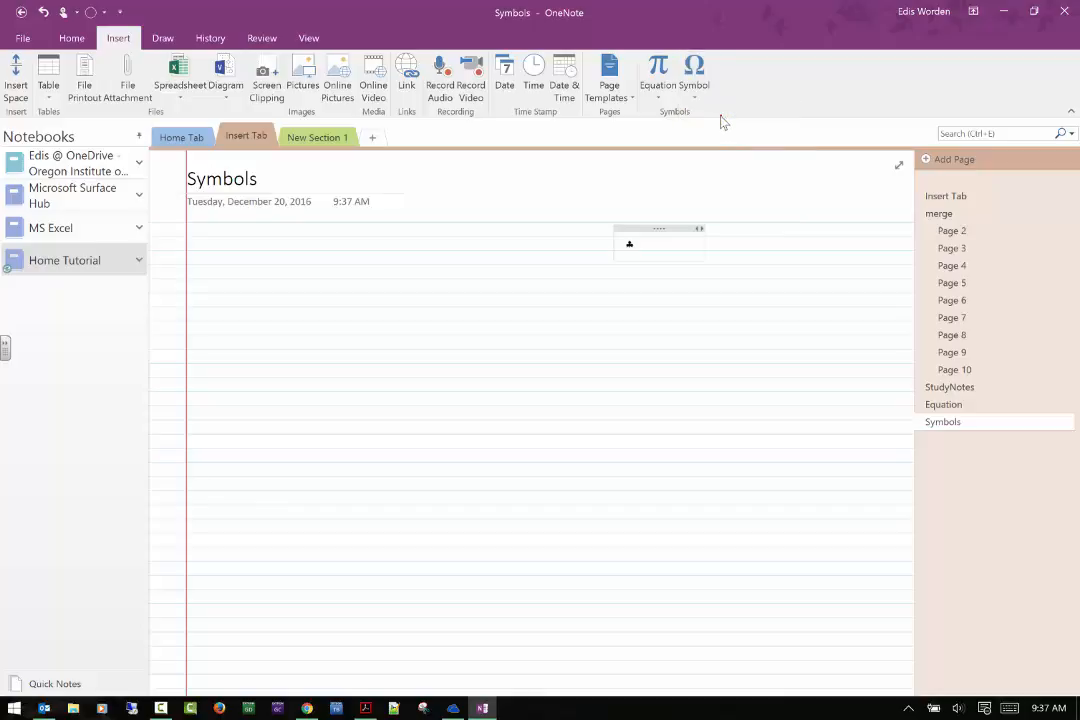
pyautogui.click(694, 75)
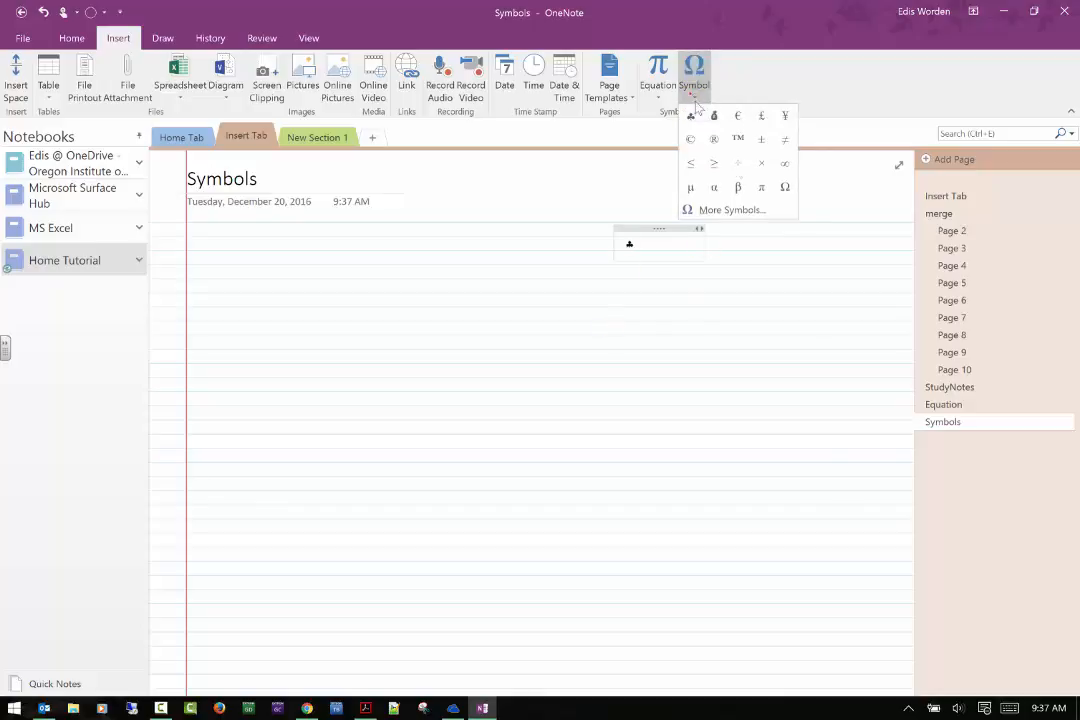
pyautogui.click(784, 192)
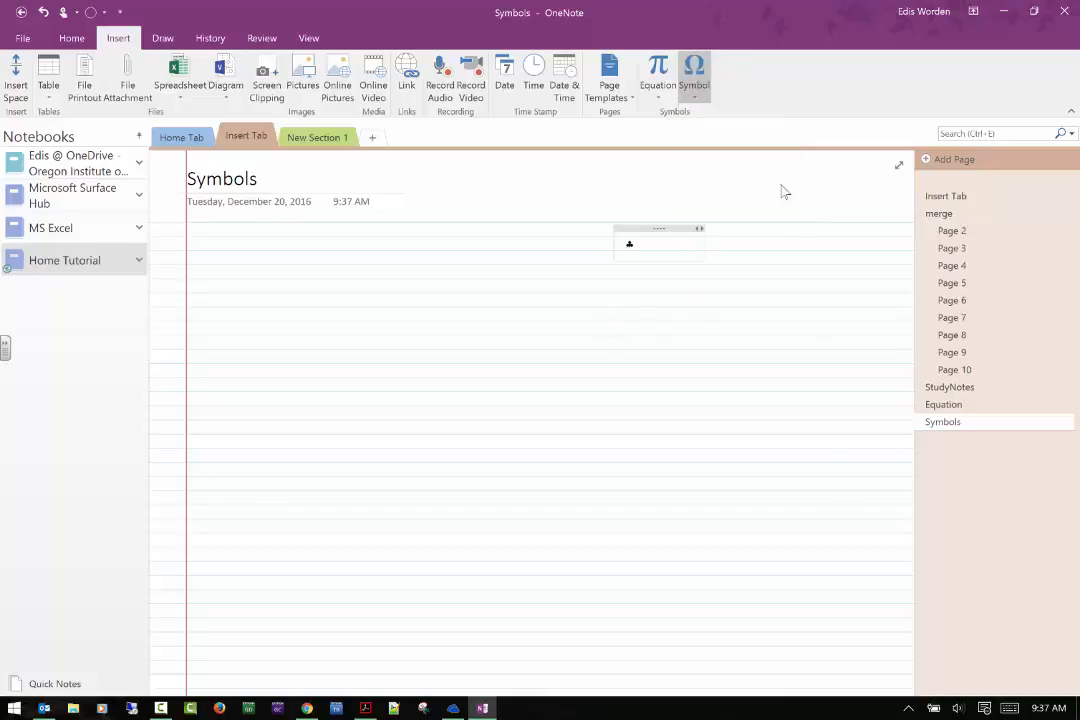
# - Bring up the full symbol selection for the Symbols page note and set its font to Wingdings 3
pyautogui.click(695, 88)
pyautogui.click(757, 209)
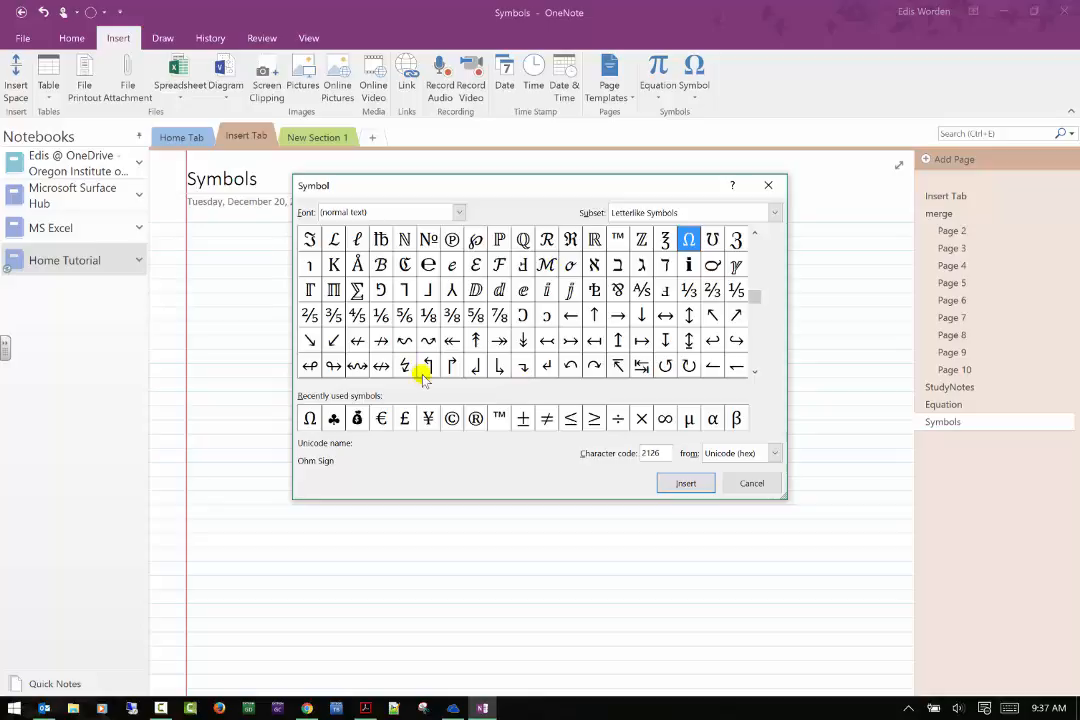
pyautogui.click(458, 212)
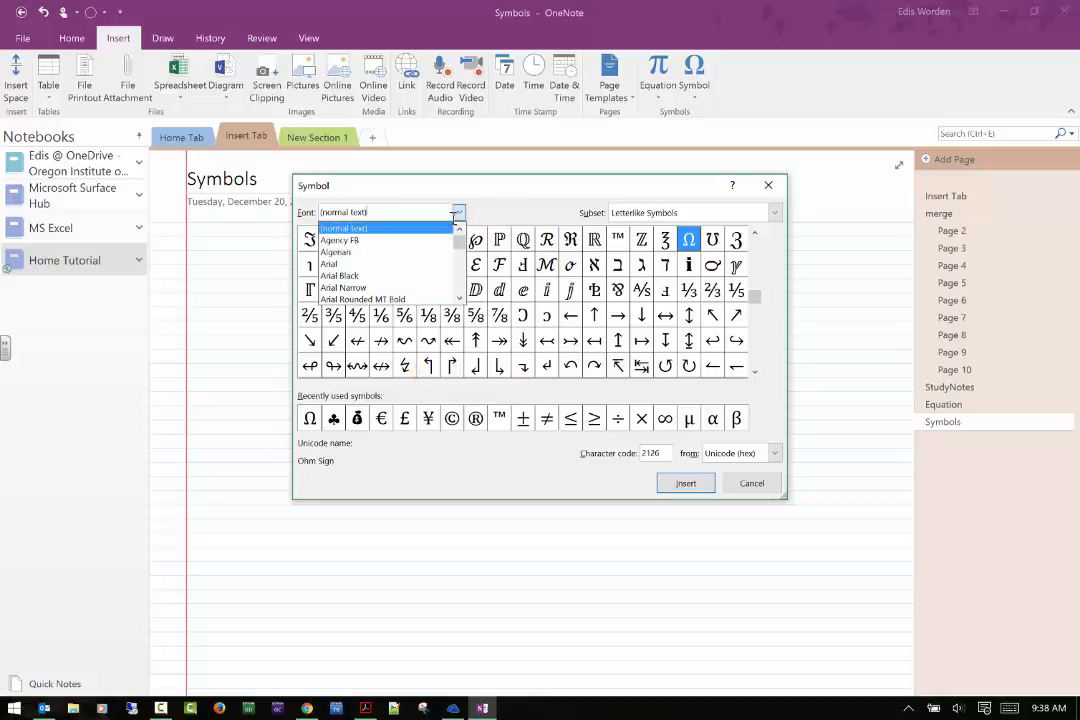
pyautogui.scroll(-3, 385, 283)
pyautogui.scroll(-15, 385, 283)
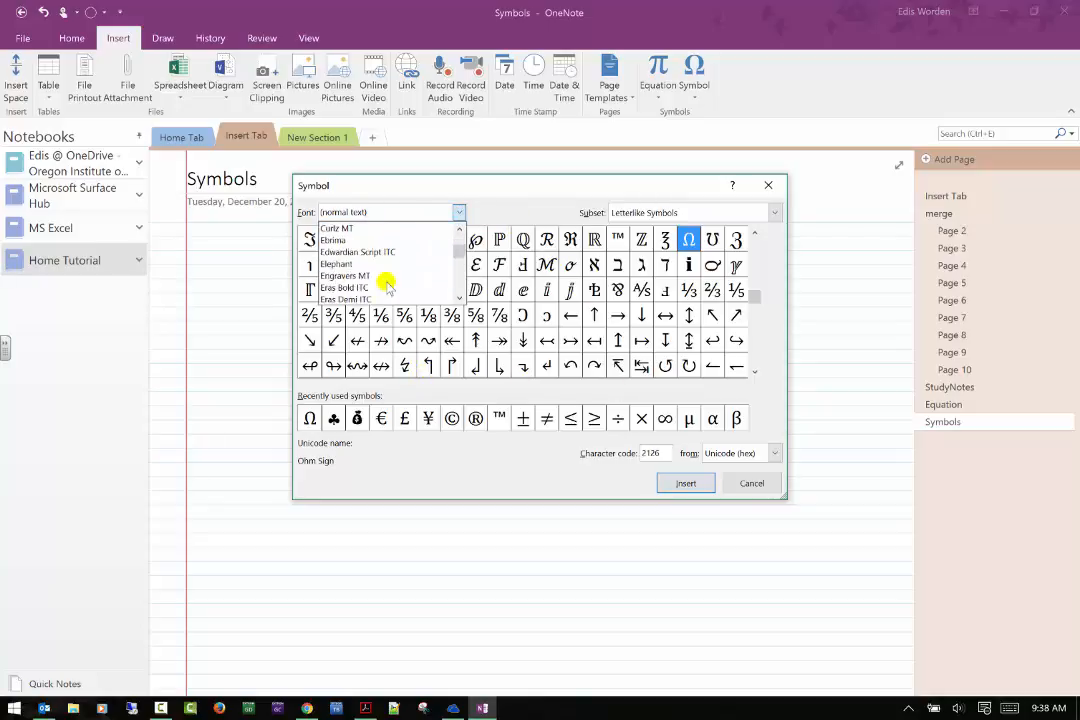
pyautogui.scroll(-12, 385, 283)
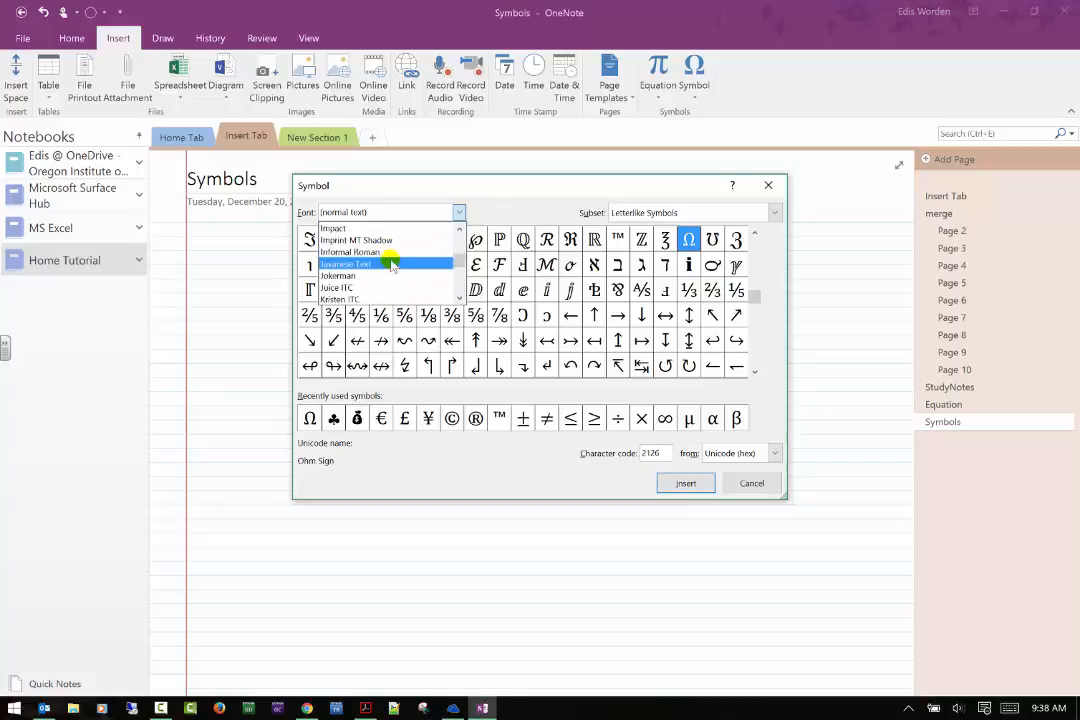
pyautogui.scroll(-15, 390, 262)
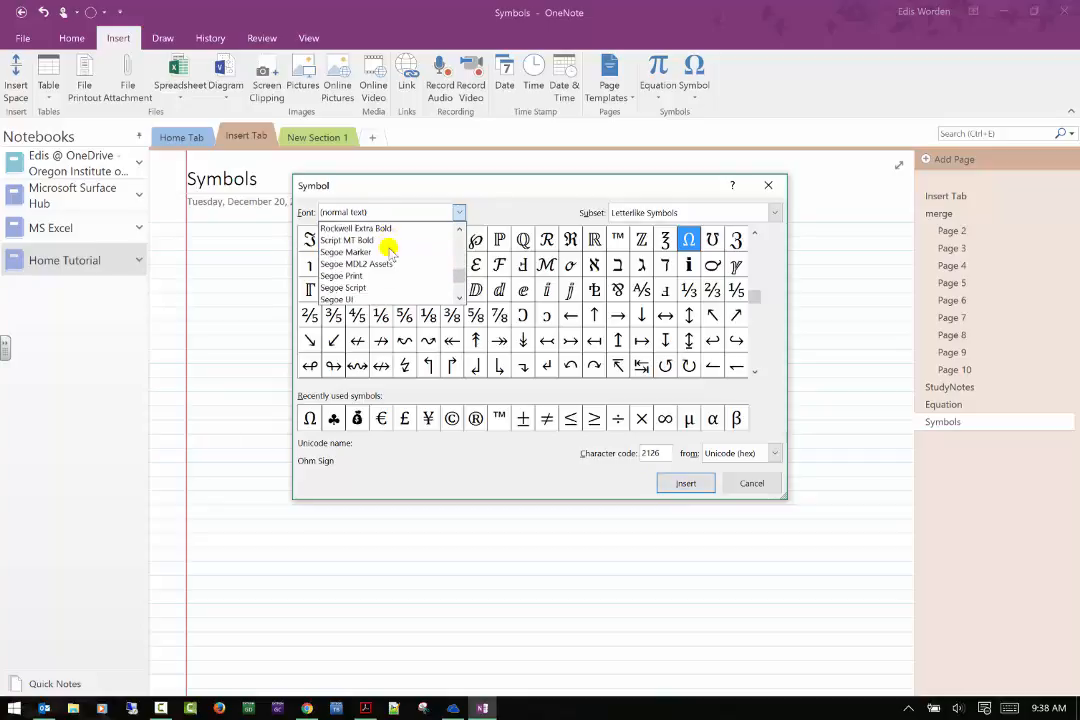
pyautogui.scroll(-12, 392, 246)
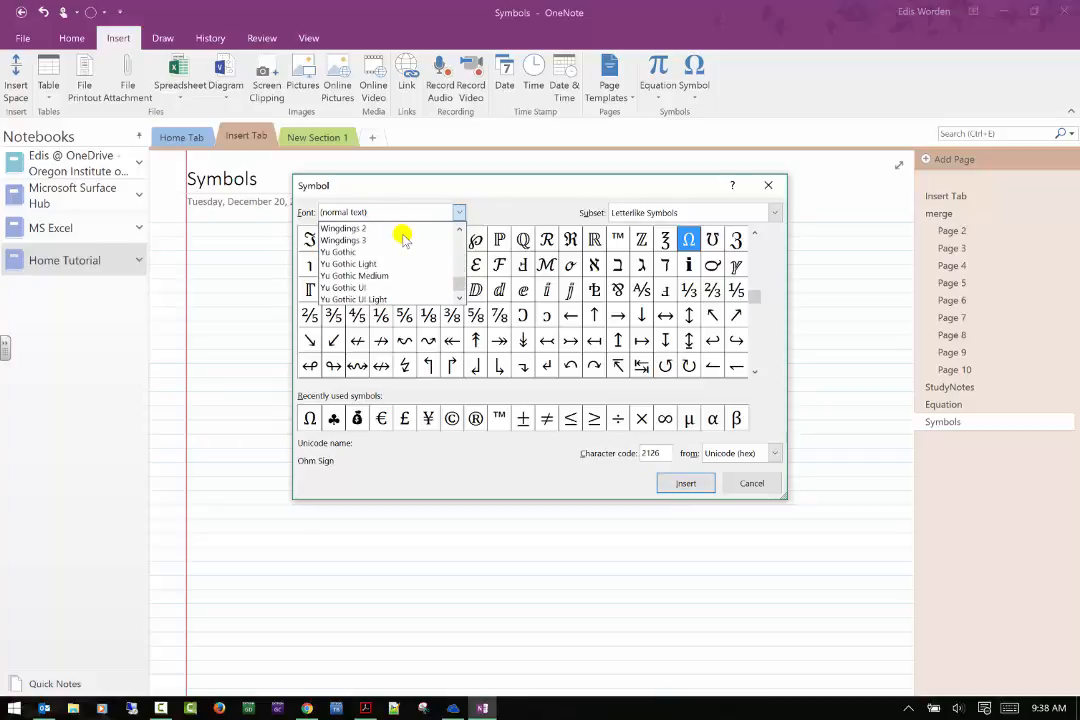
pyautogui.scroll(1, 385, 270)
pyautogui.click(379, 279)
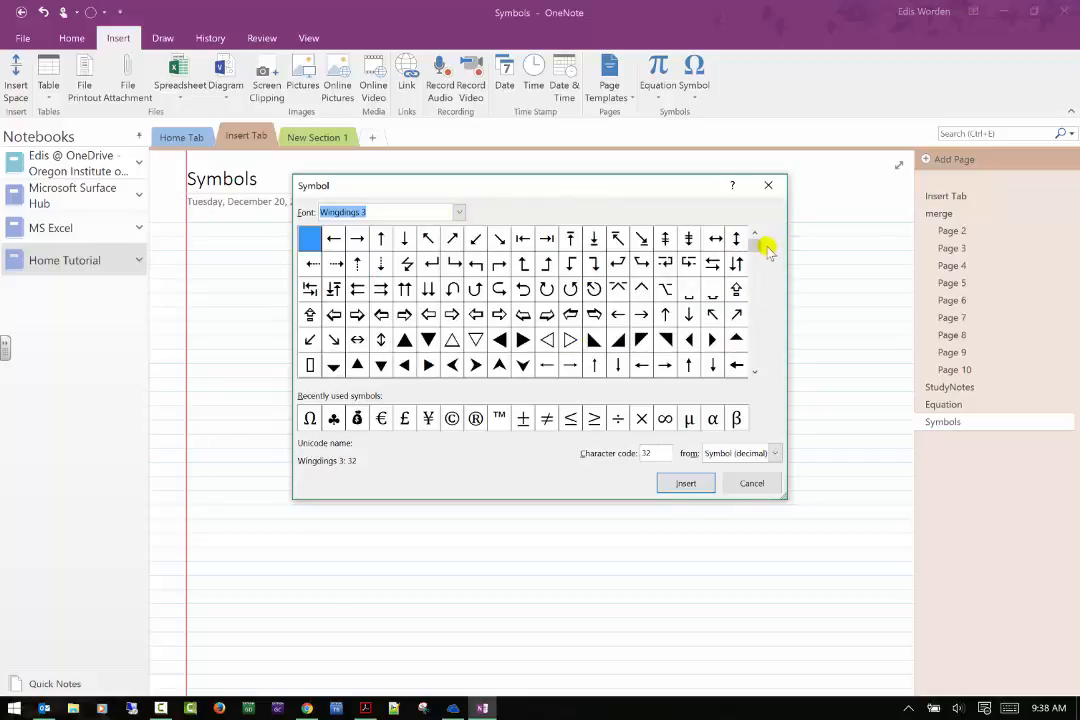
# - Insert the outlined downward triangle (Wingdings 3, character code 115) twice after the Ω and close the symbol selection
pyautogui.moveTo(756, 256); pyautogui.dragTo(753, 280)
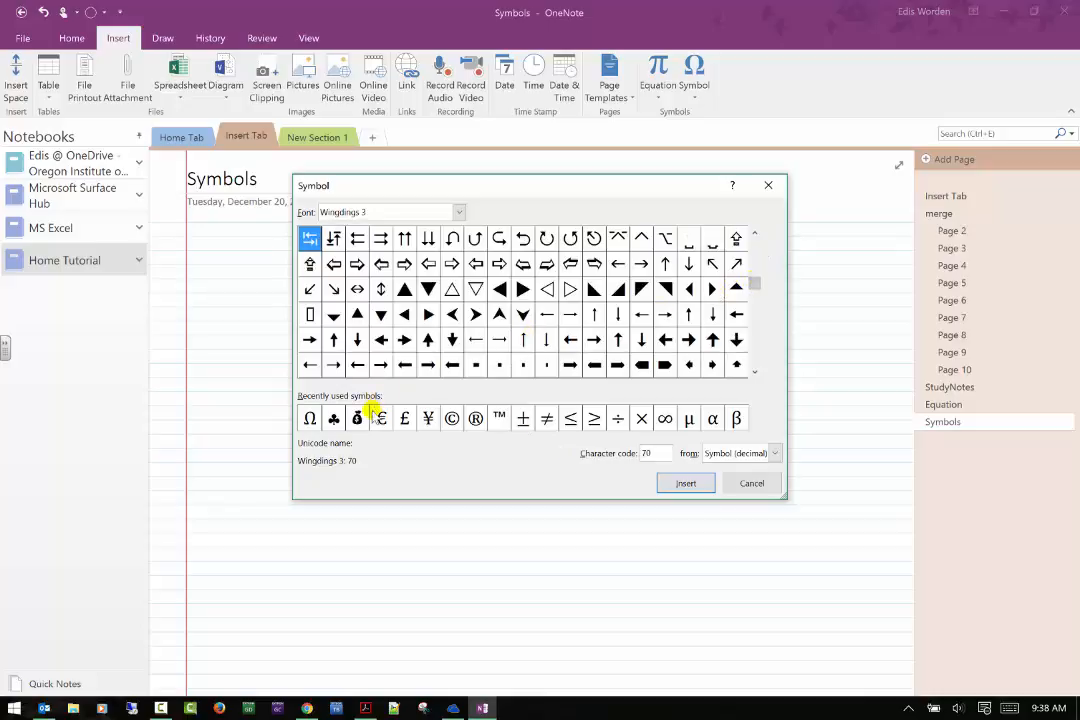
pyautogui.doubleClick(477, 289)
pyautogui.click(688, 487)
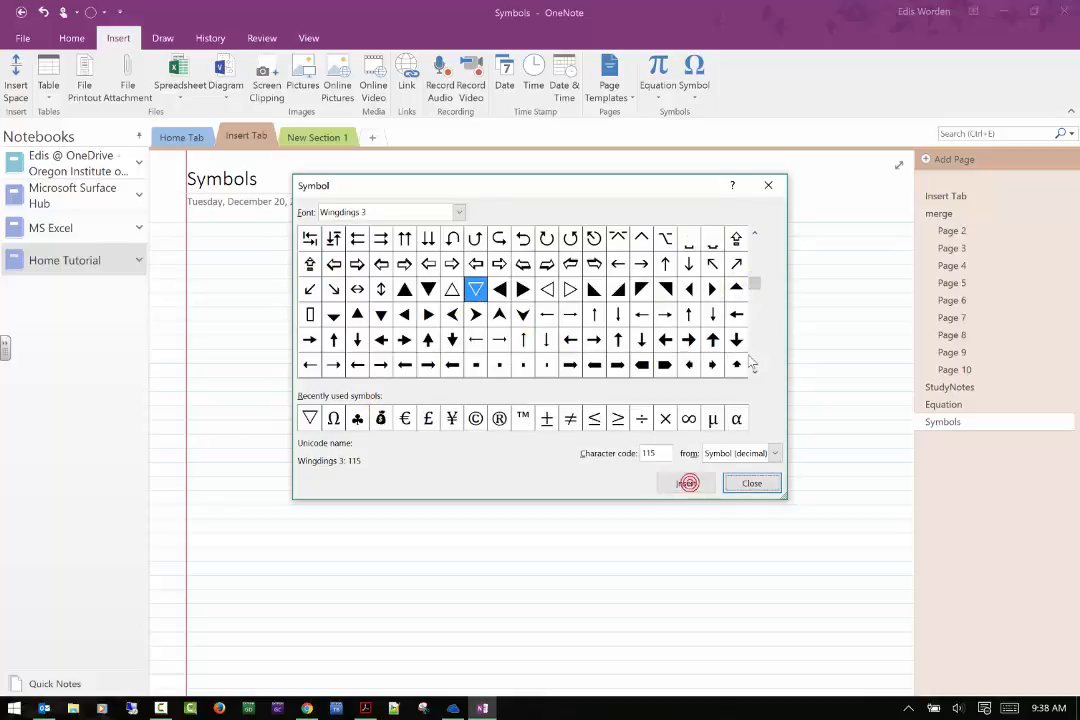
pyautogui.click(740, 488)
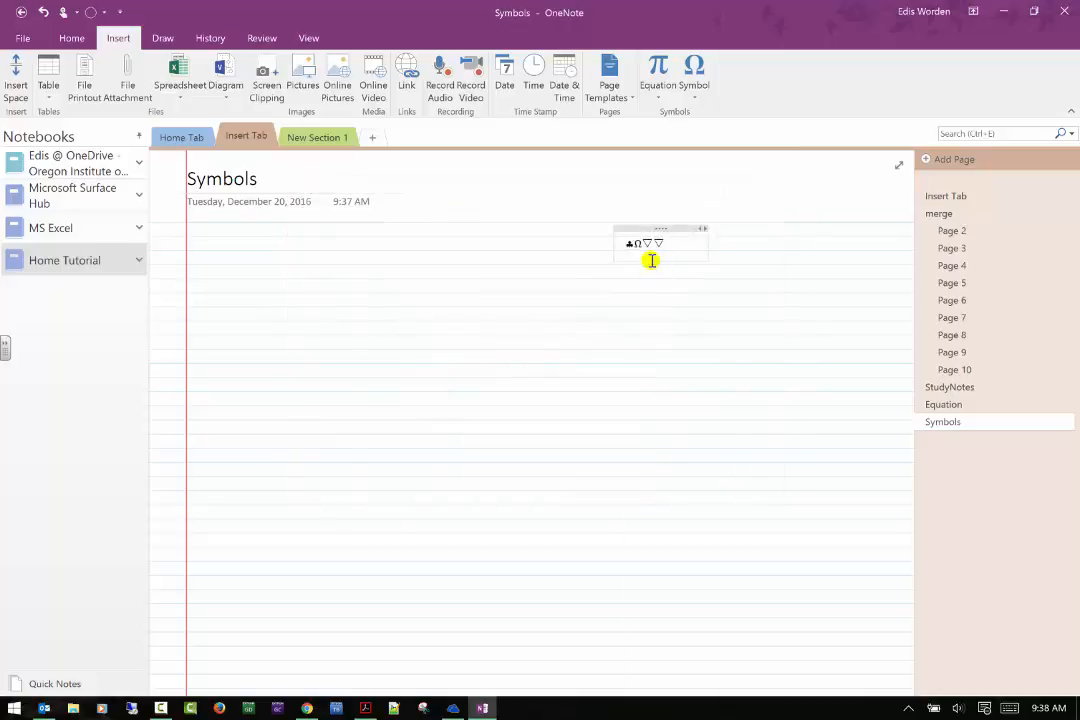
pyautogui.click(332, 416)
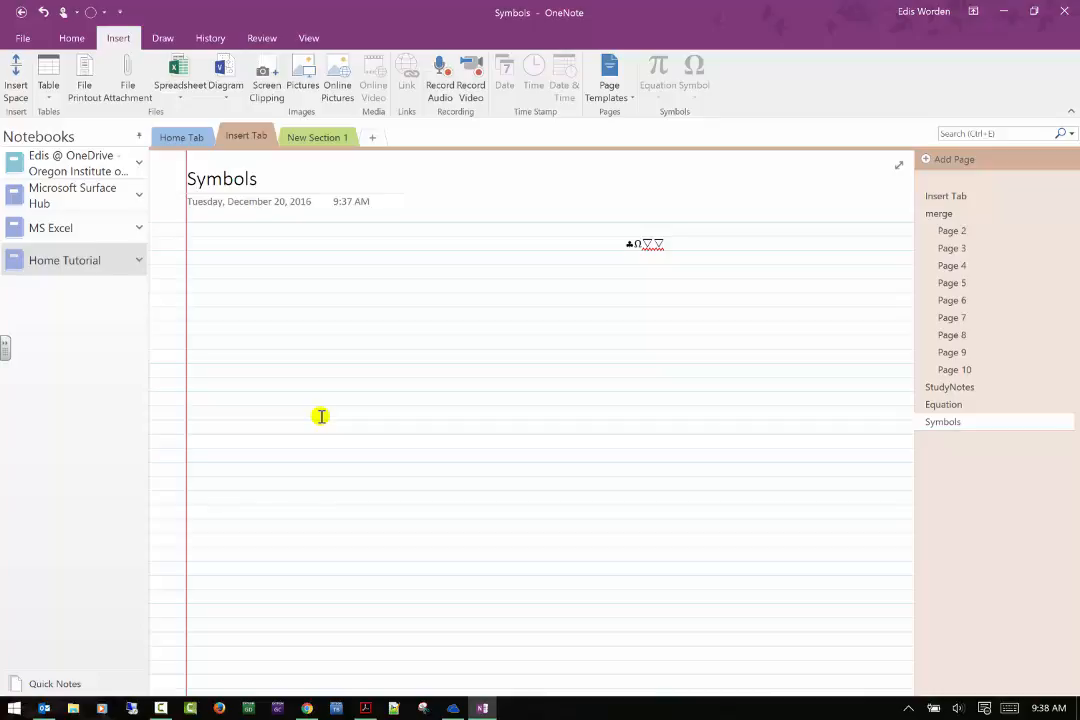
pyautogui.click(160, 708)
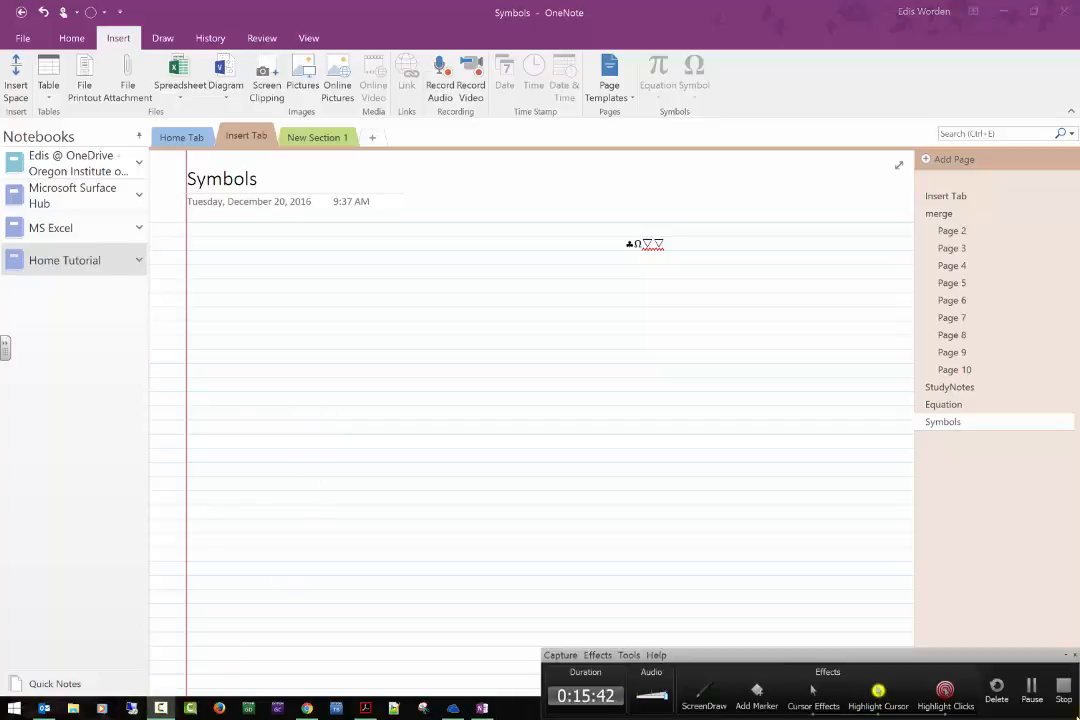